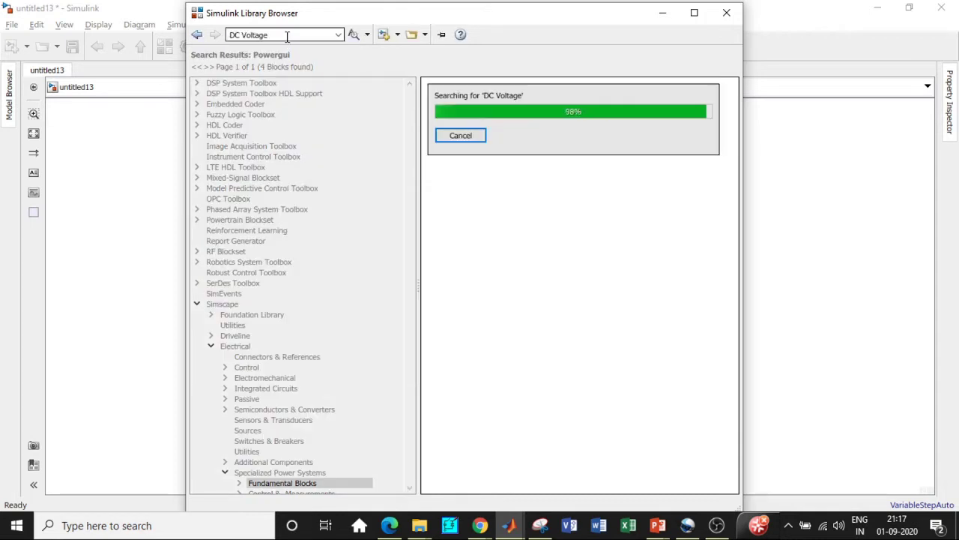
- Add the DC Voltage Source and Mosfet blocks to model untitled13
{"action": "left_click", "coordinate": [555, 318]}
{"action": "right_click", "coordinate": [555, 319]}
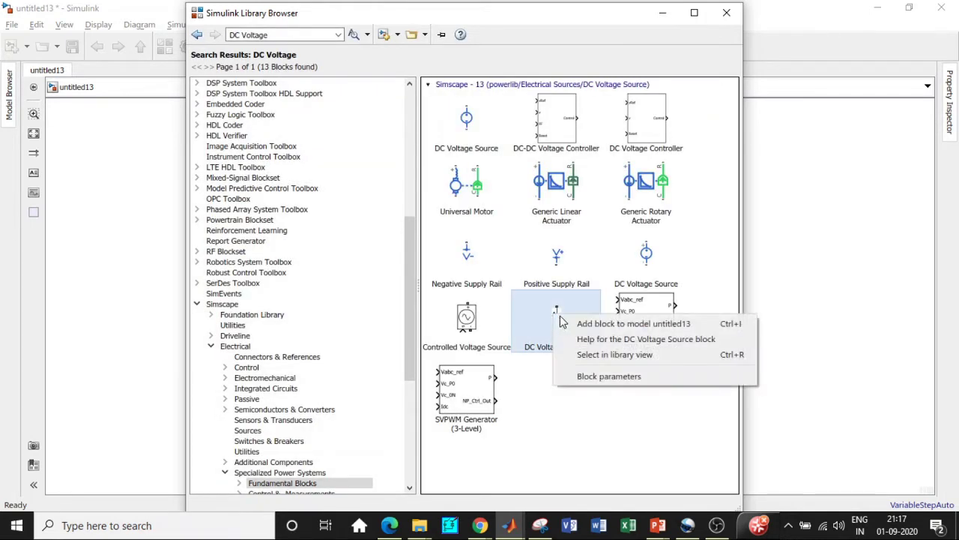
{"action": "left_click", "coordinate": [592, 323]}
{"action": "left_click", "coordinate": [286, 36]}
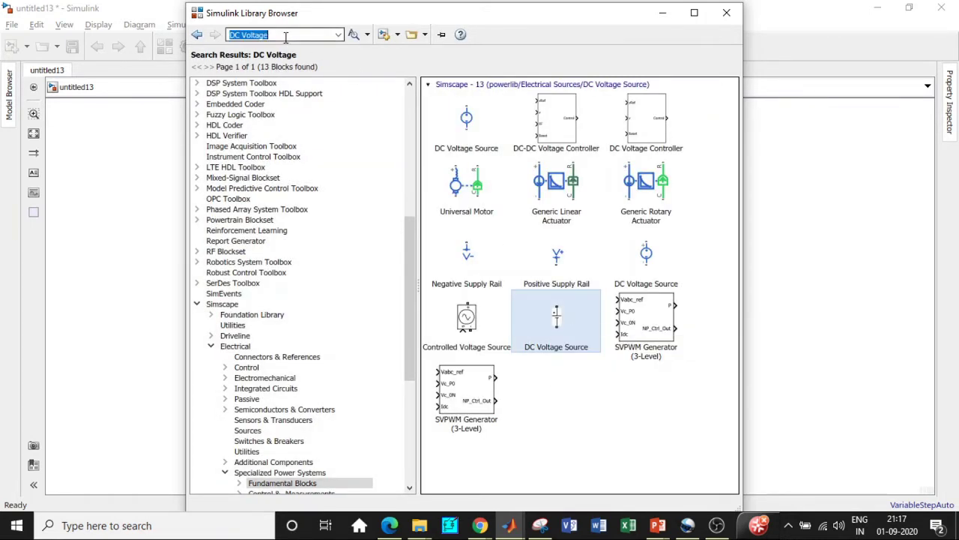
{"action": "key", "text": "BackSpace"}
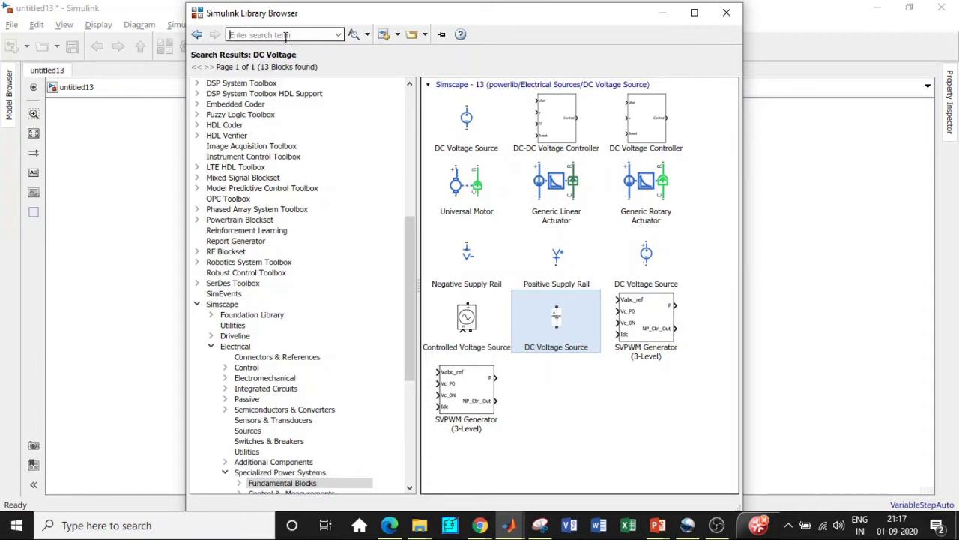
{"action": "type", "text": "Mosfe"}
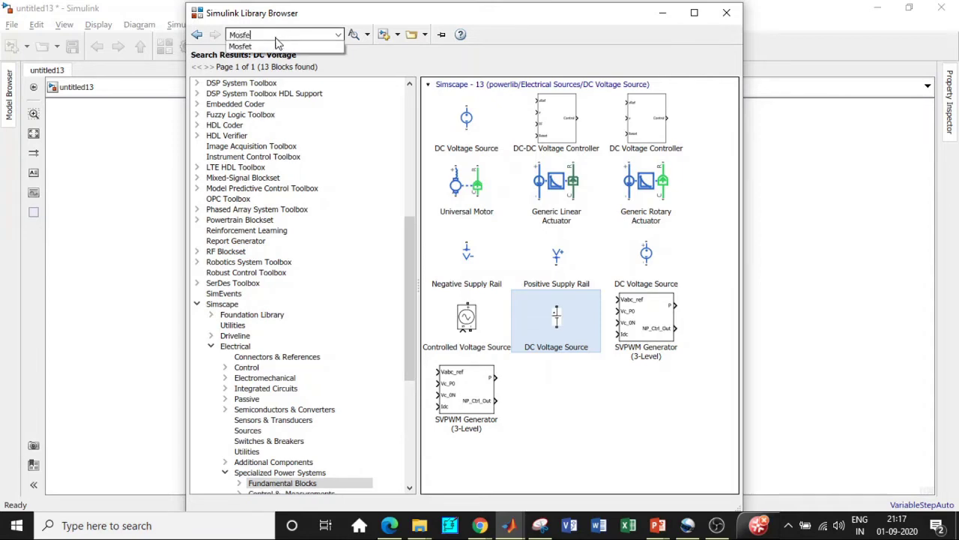
{"action": "left_click", "coordinate": [259, 46]}
{"action": "key", "text": "Return"}
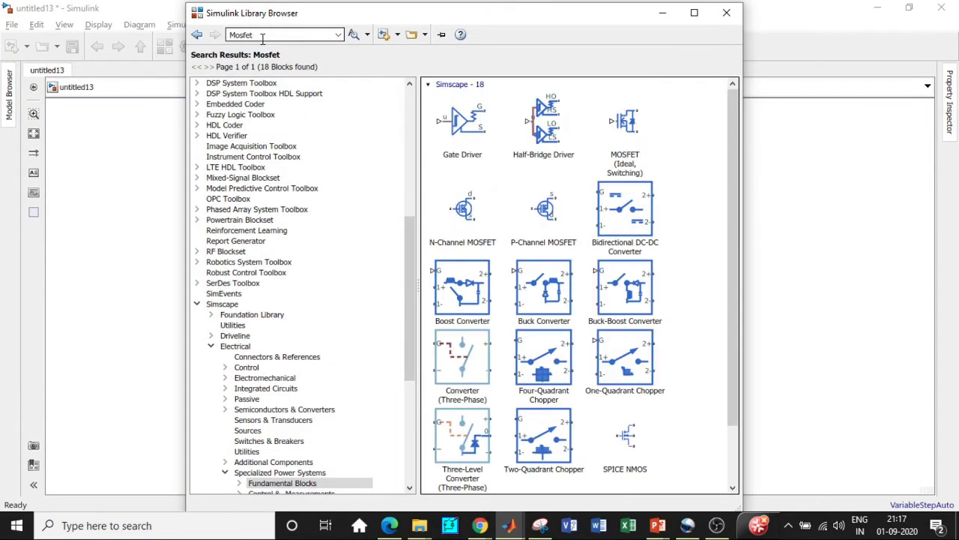
{"action": "scroll", "coordinate": [662, 319], "scroll_direction": "down", "scroll_amount": 1}
{"action": "right_click", "coordinate": [621, 461]}
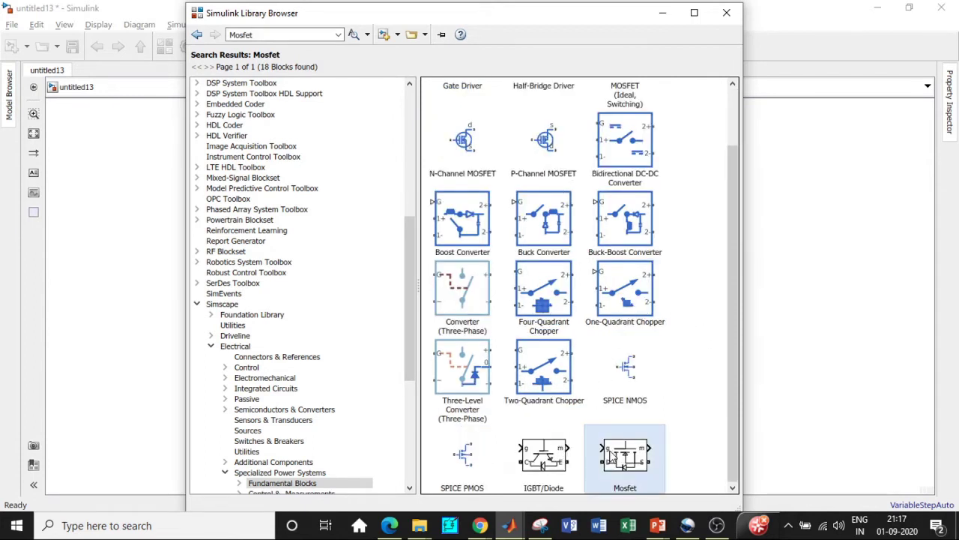
{"action": "left_click", "coordinate": [624, 460]}
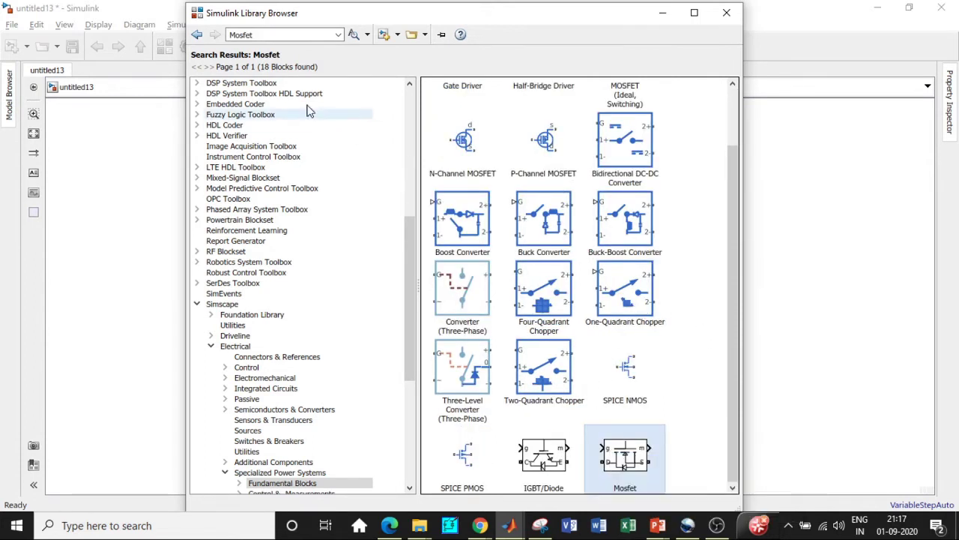
- Find the Multi-Winding Transformer by searching 'Trans' and add it to untitled13
{"action": "left_click", "coordinate": [276, 33]}
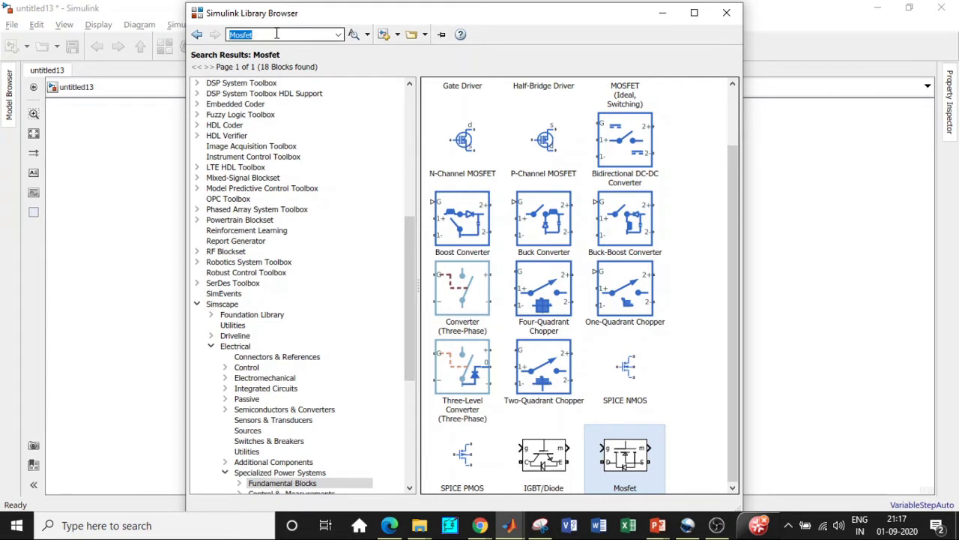
{"action": "key", "text": "BackSpace"}
{"action": "type", "text": "T"}
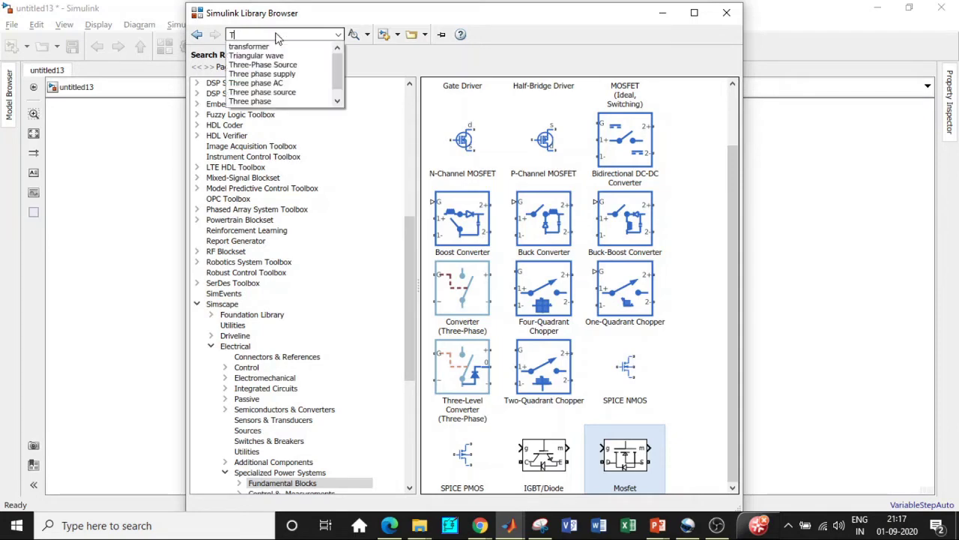
{"action": "type", "text": "rans"}
{"action": "left_click", "coordinate": [278, 46]}
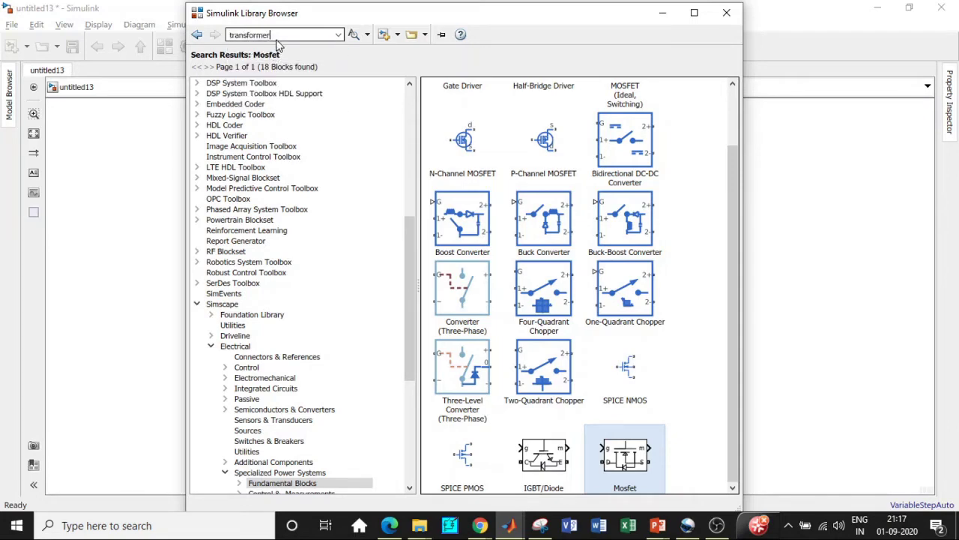
{"action": "key", "text": "Return"}
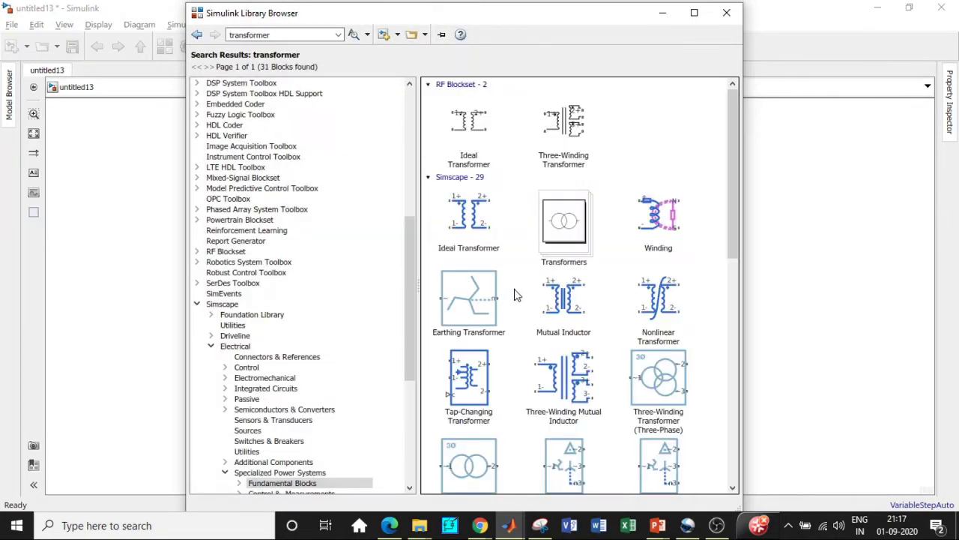
{"action": "scroll", "coordinate": [611, 338], "scroll_direction": "down", "scroll_amount": 5}
{"action": "scroll", "coordinate": [611, 337], "scroll_direction": "down", "scroll_amount": 1}
{"action": "left_click", "coordinate": [649, 352]}
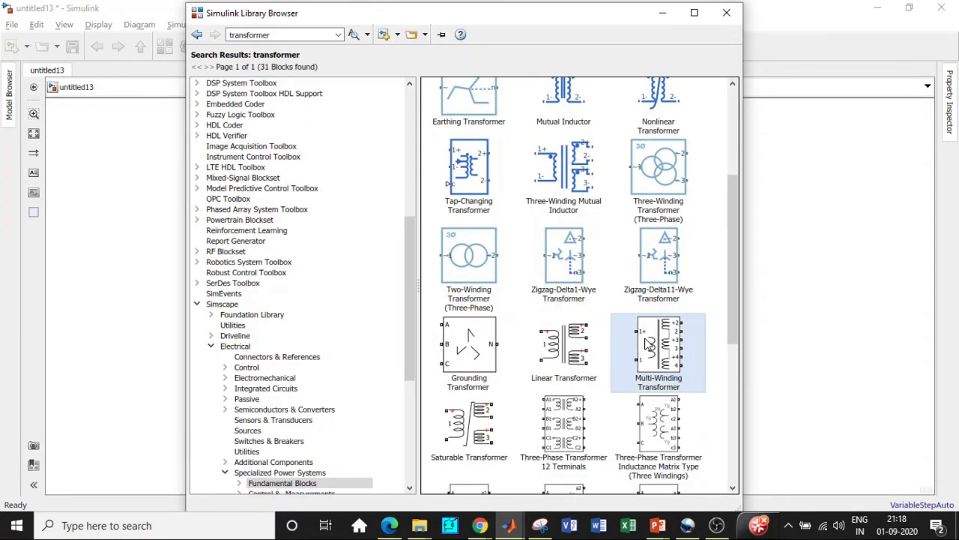
{"action": "right_click", "coordinate": [646, 341]}
{"action": "left_click", "coordinate": [675, 350]}
- Search for 'diode' and add the Diode block to the model
{"action": "double_click", "coordinate": [286, 35]}
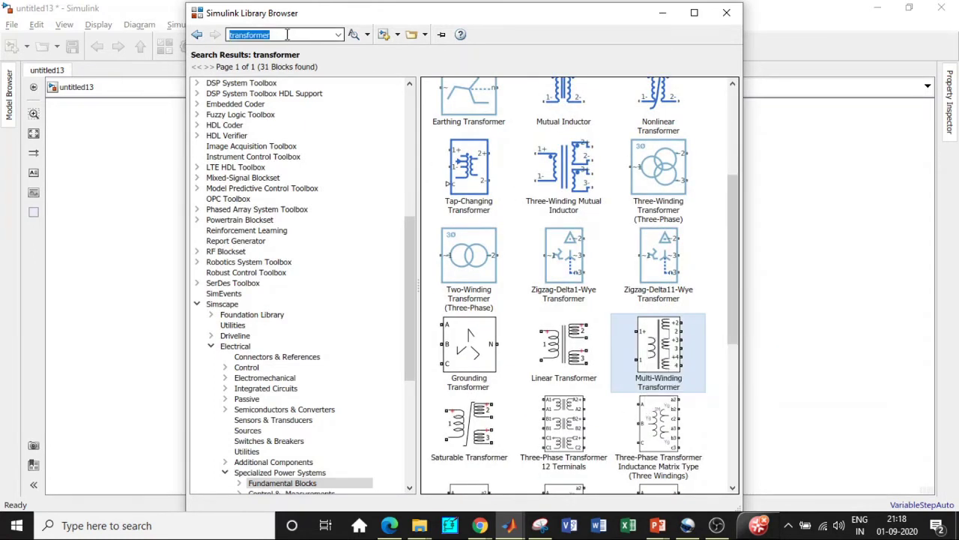
{"action": "key", "text": "BackSpace"}
{"action": "type", "text": "d"}
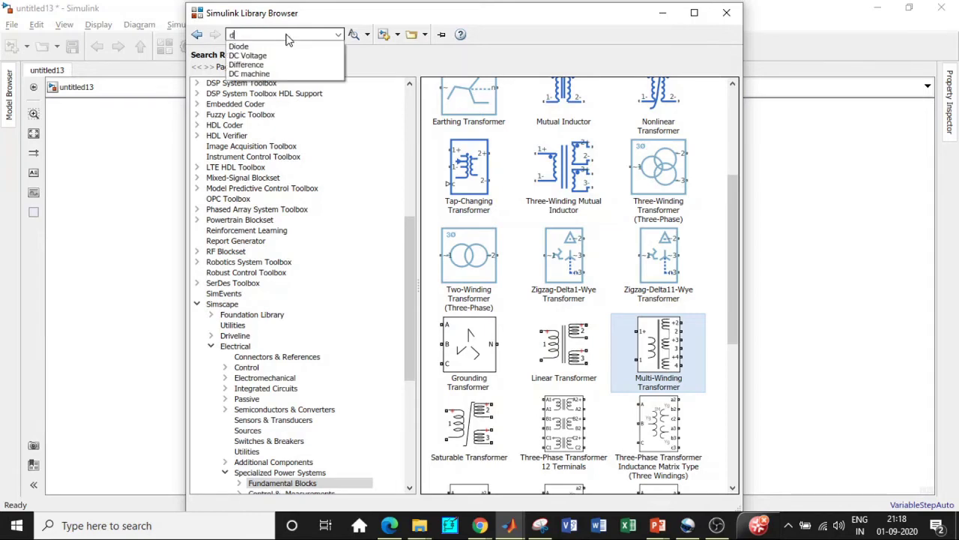
{"action": "type", "text": "iode"}
{"action": "left_click", "coordinate": [267, 47]}
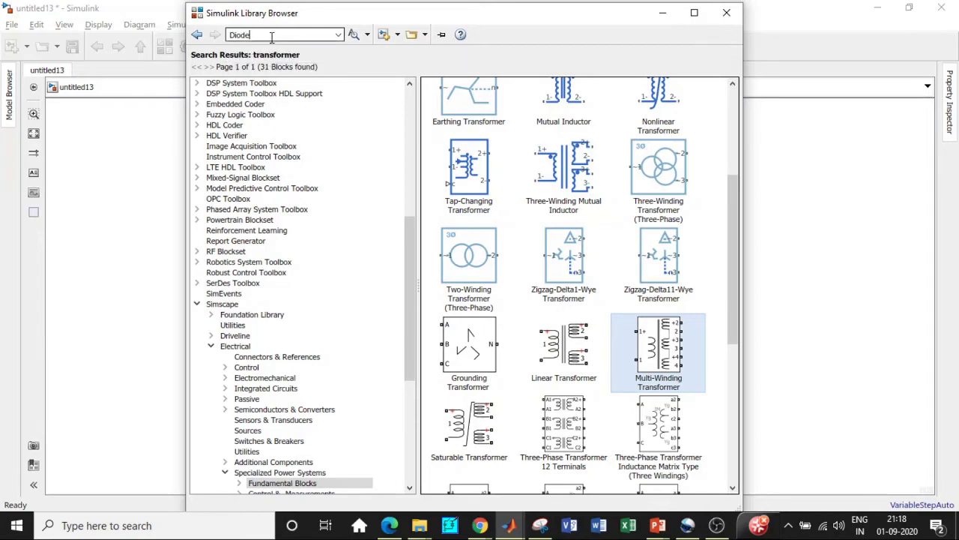
{"action": "key", "text": "Return"}
{"action": "scroll", "coordinate": [480, 255], "scroll_direction": "down", "scroll_amount": 5}
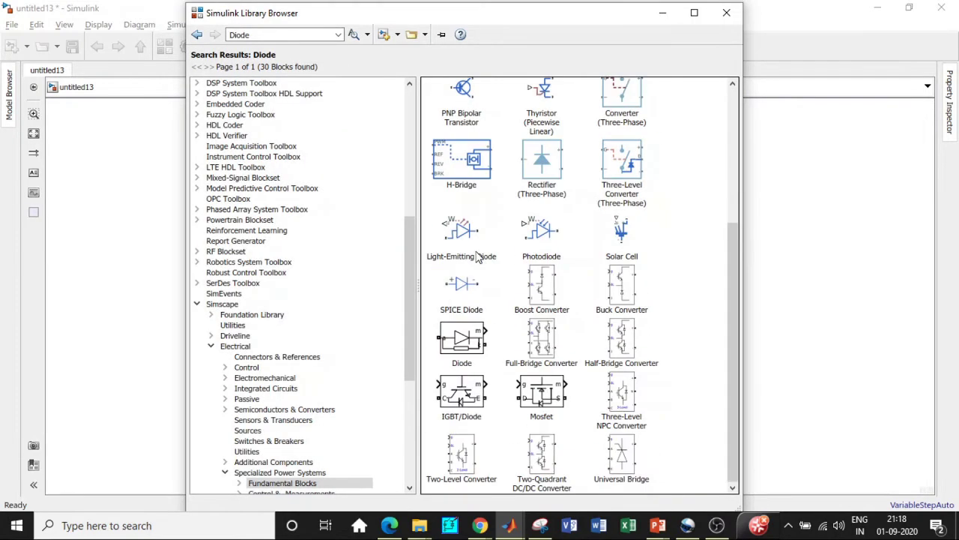
{"action": "right_click", "coordinate": [475, 342]}
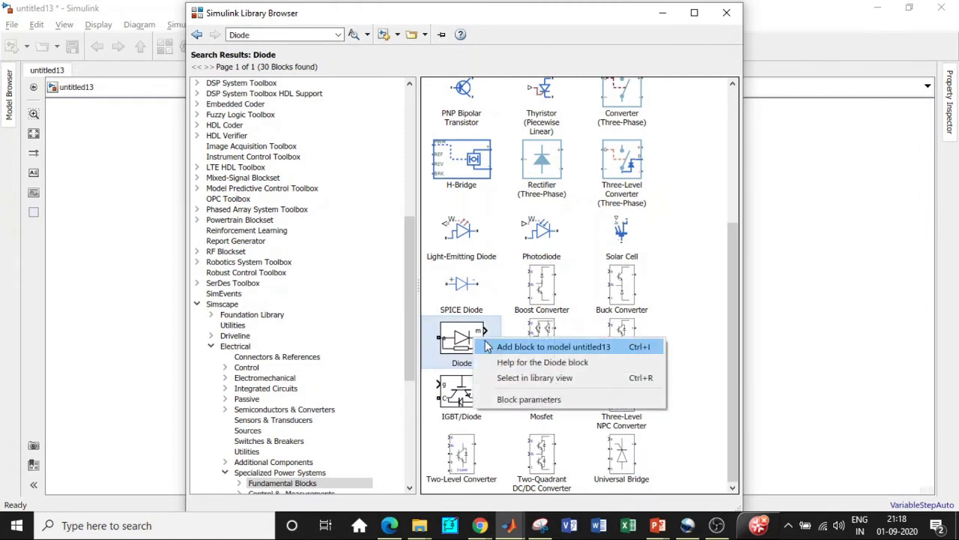
{"action": "left_click", "coordinate": [496, 347]}
- Search for 'series' and add the Series RLC Branch block to the model
{"action": "left_click", "coordinate": [276, 35]}
{"action": "type", "text": "se"}
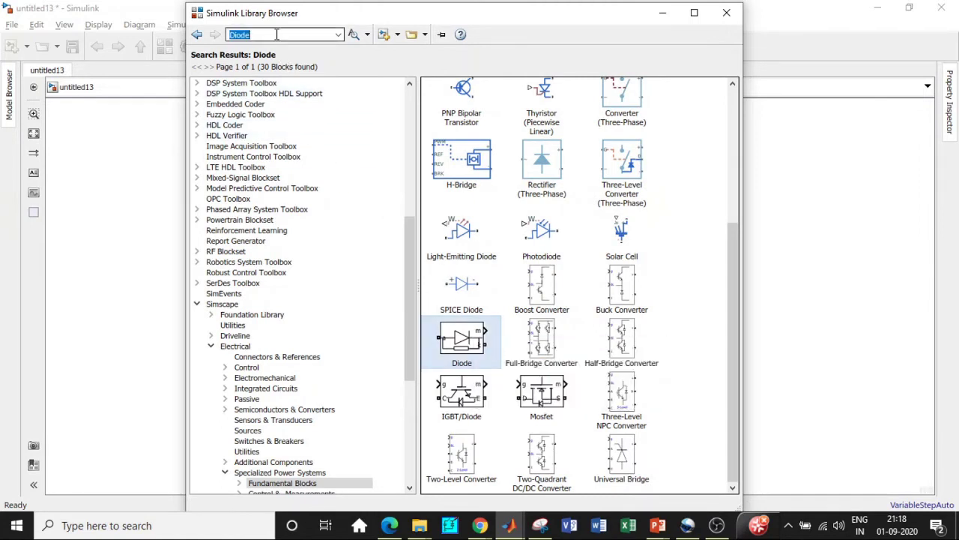
{"action": "type", "text": "ries"}
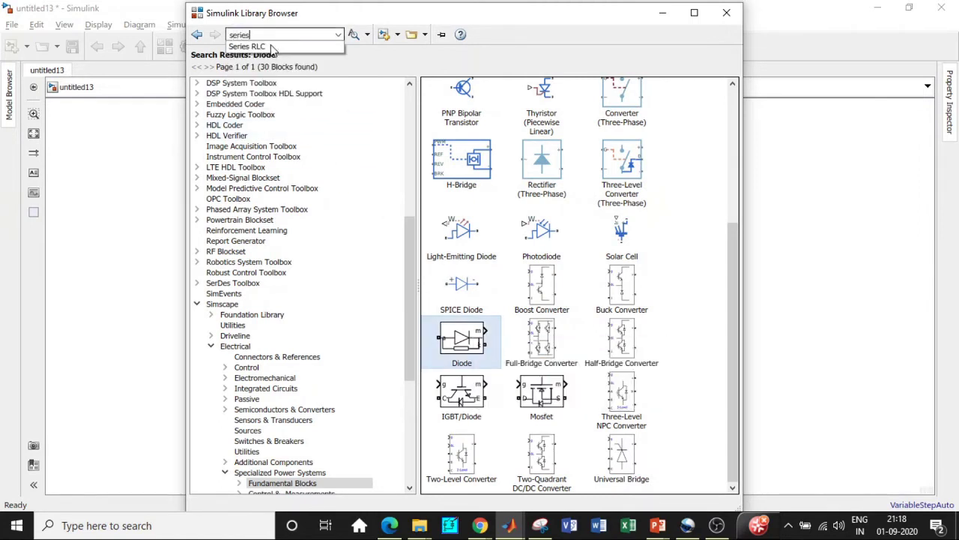
{"action": "left_click", "coordinate": [274, 45]}
{"action": "key", "text": "Return"}
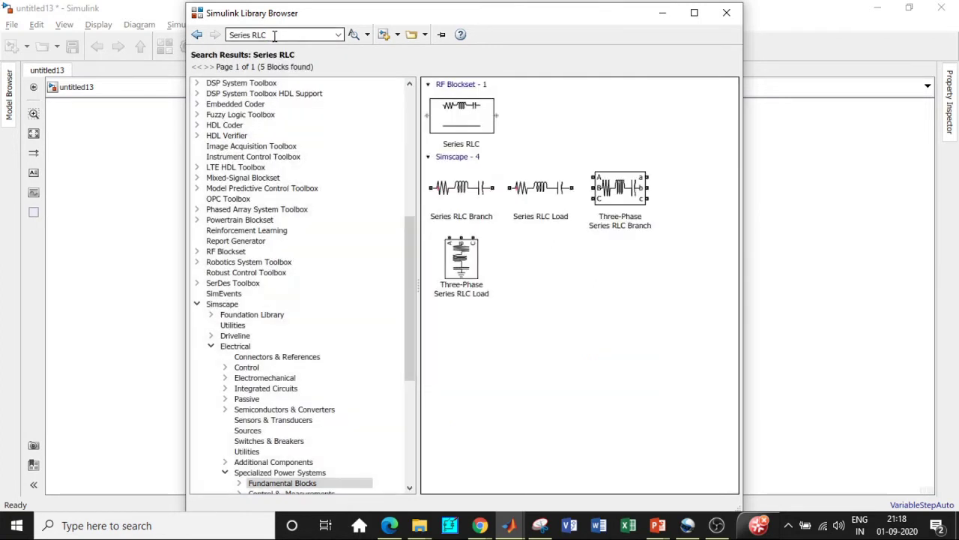
{"action": "left_click", "coordinate": [471, 212]}
{"action": "right_click", "coordinate": [496, 213]}
{"action": "left_click", "coordinate": [501, 217]}
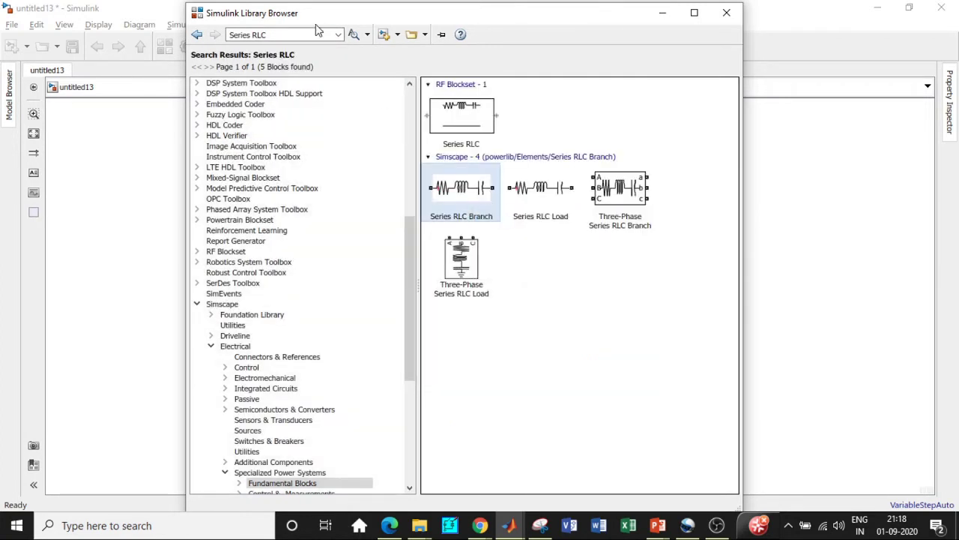
{"action": "left_click", "coordinate": [296, 33]}
{"action": "key", "text": "BackSpace"}
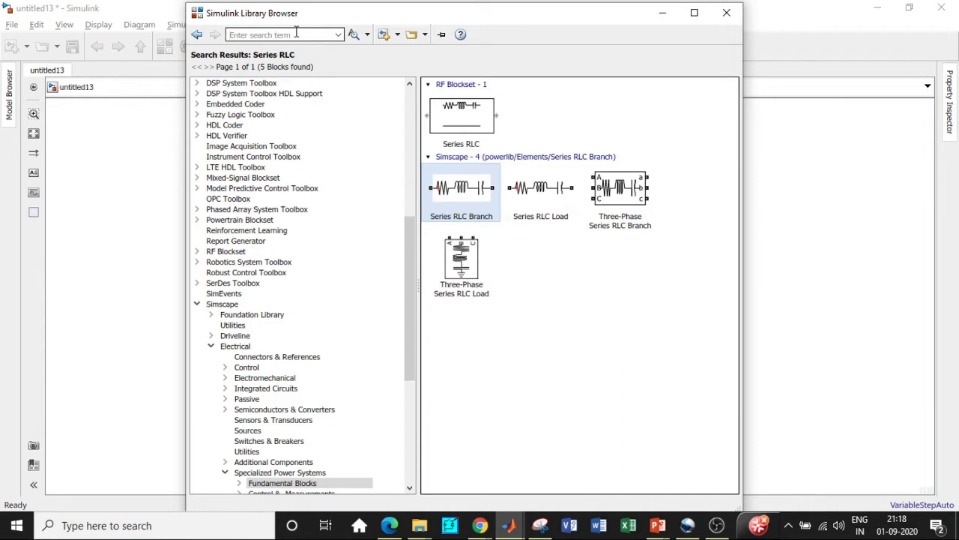
- Add a Scope block to model untitled13
{"action": "type", "text": "Scope"}
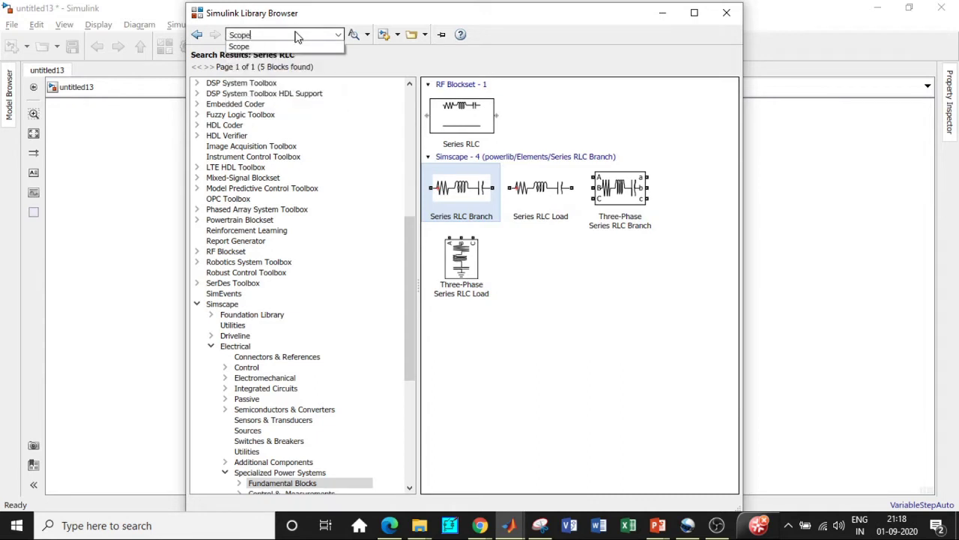
{"action": "left_click", "coordinate": [253, 46]}
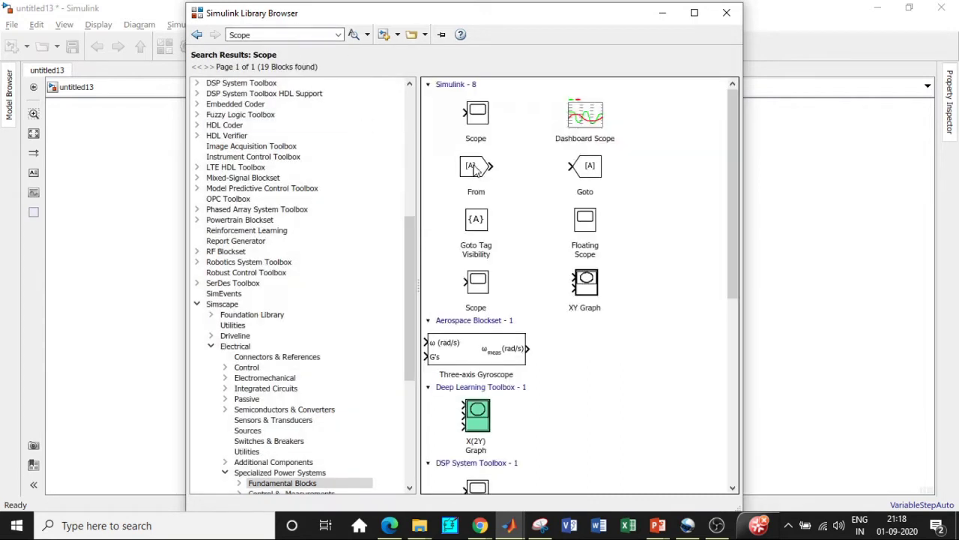
{"action": "left_click", "coordinate": [476, 116]}
{"action": "right_click", "coordinate": [472, 118]}
{"action": "left_click", "coordinate": [592, 126]}
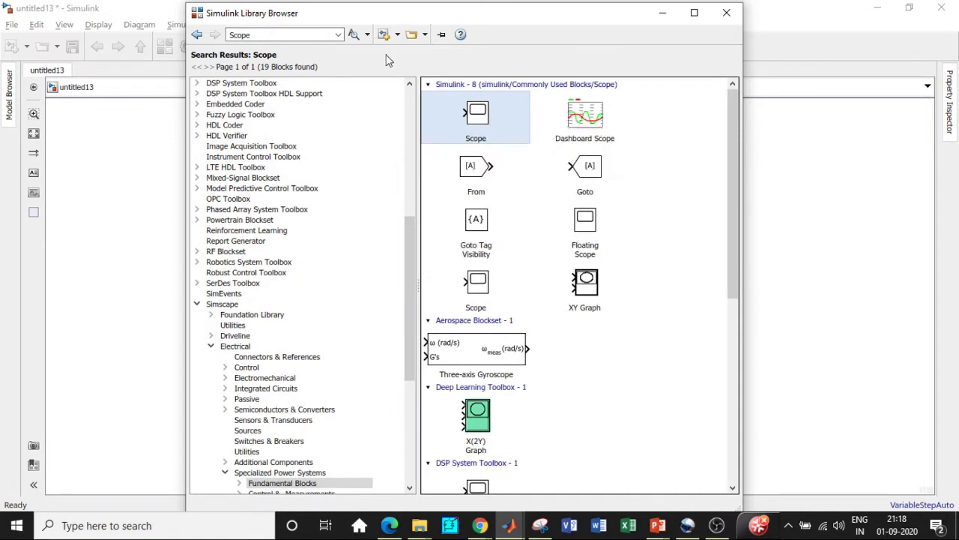
{"action": "double_click", "coordinate": [295, 35]}
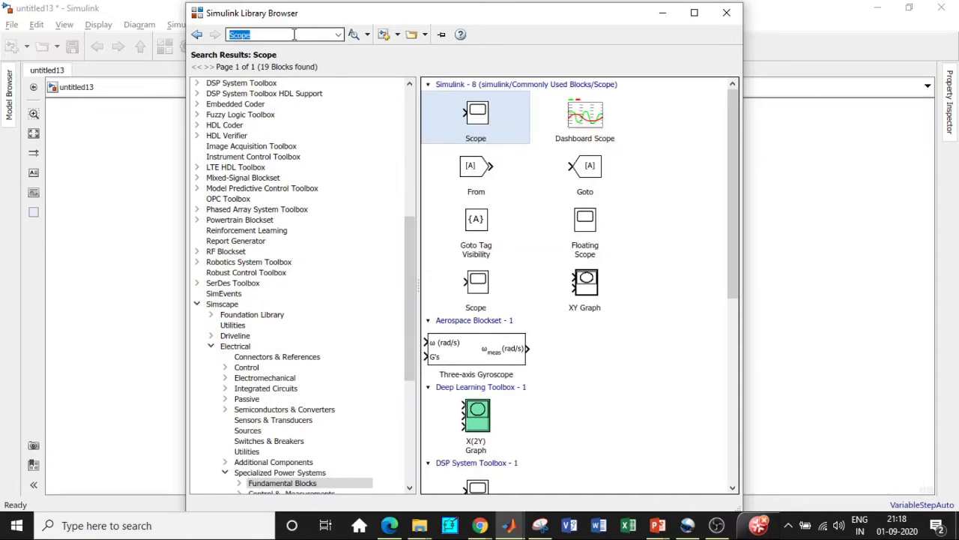
{"action": "key", "text": "BackSpace"}
- Search for 'const' and add a Constant block to the model
{"action": "type", "text": "const"}
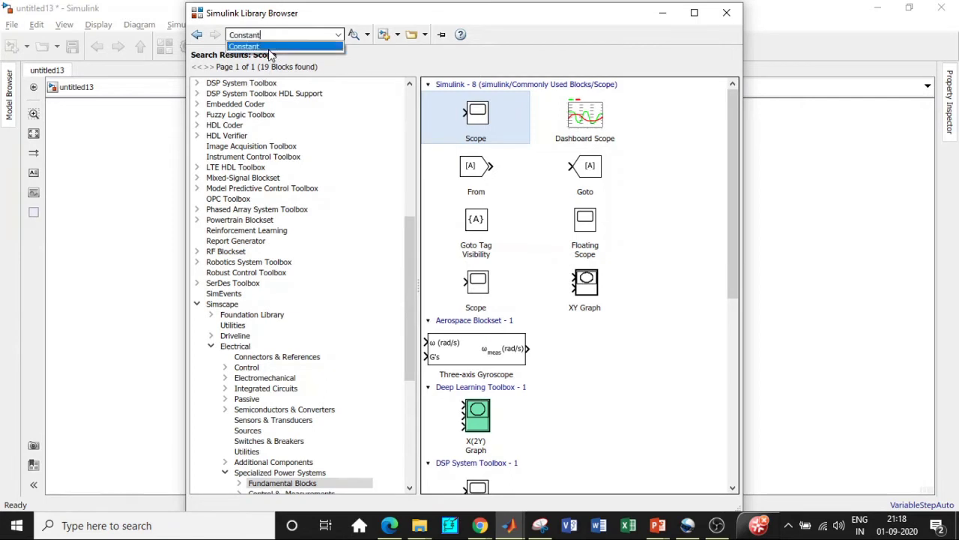
{"action": "left_click", "coordinate": [271, 46]}
{"action": "key", "text": "Return"}
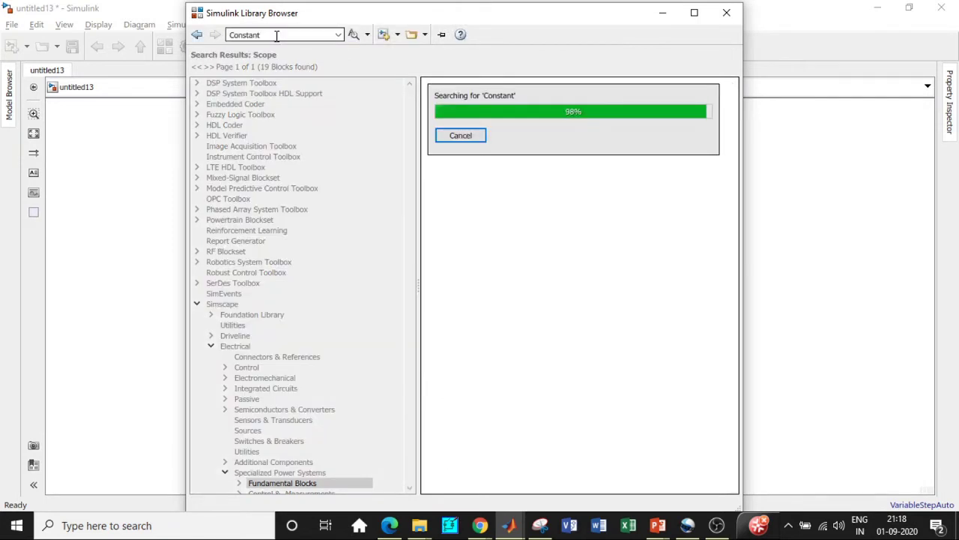
{"action": "right_click", "coordinate": [483, 116]}
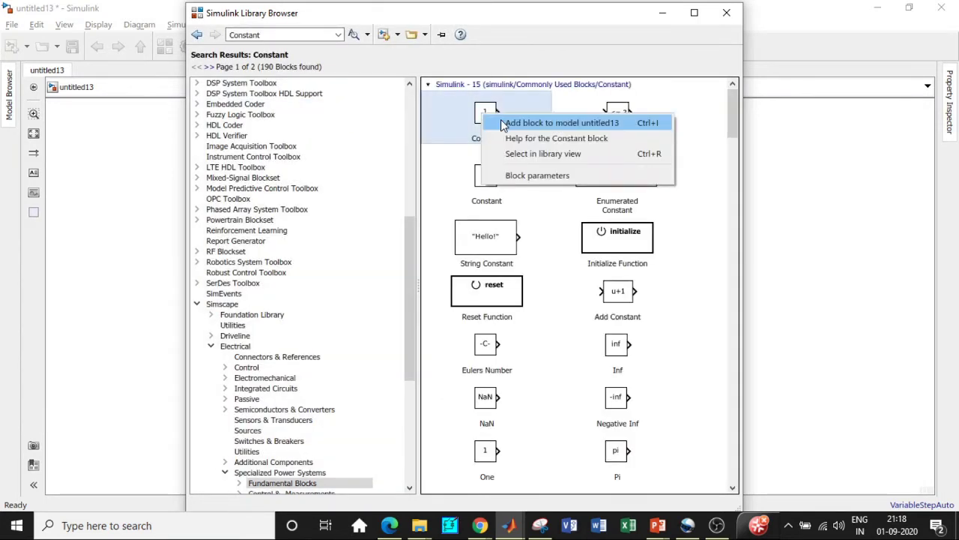
{"action": "left_click", "coordinate": [525, 123]}
{"action": "left_click", "coordinate": [275, 36]}
{"action": "key", "text": "BackSpace"}
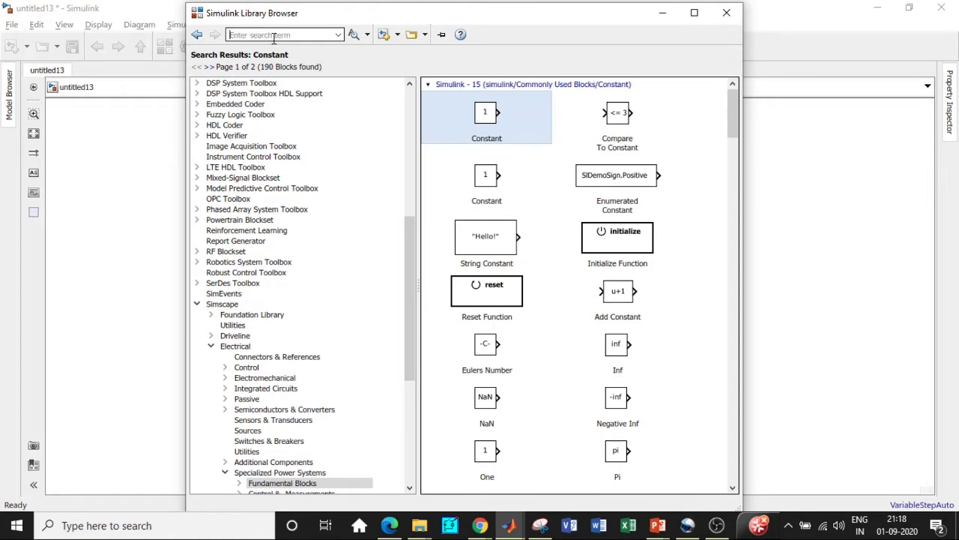
- Search 'sum' and add the Subtract block to the model, then clear the search box
{"action": "type", "text": "sum"}
{"action": "key", "text": "Return"}
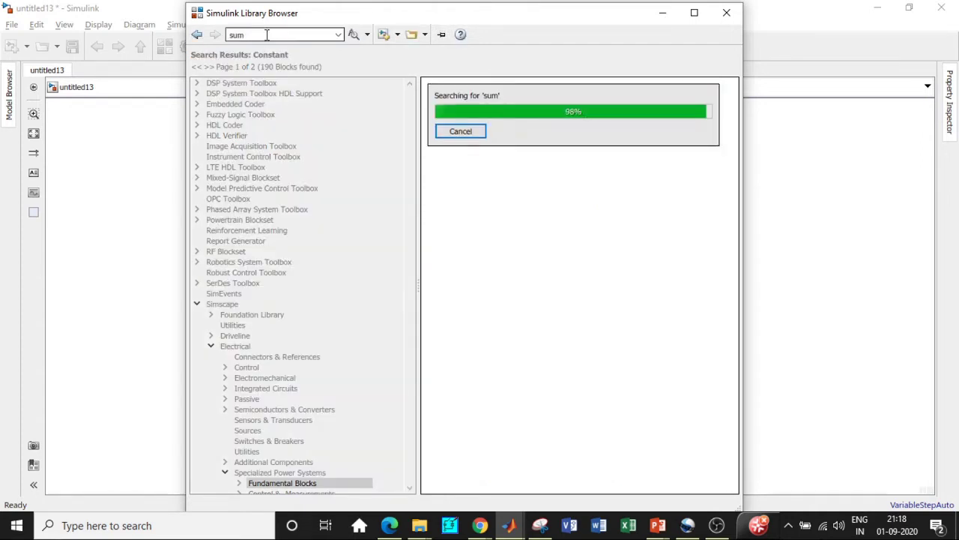
{"action": "left_click", "coordinate": [571, 154]}
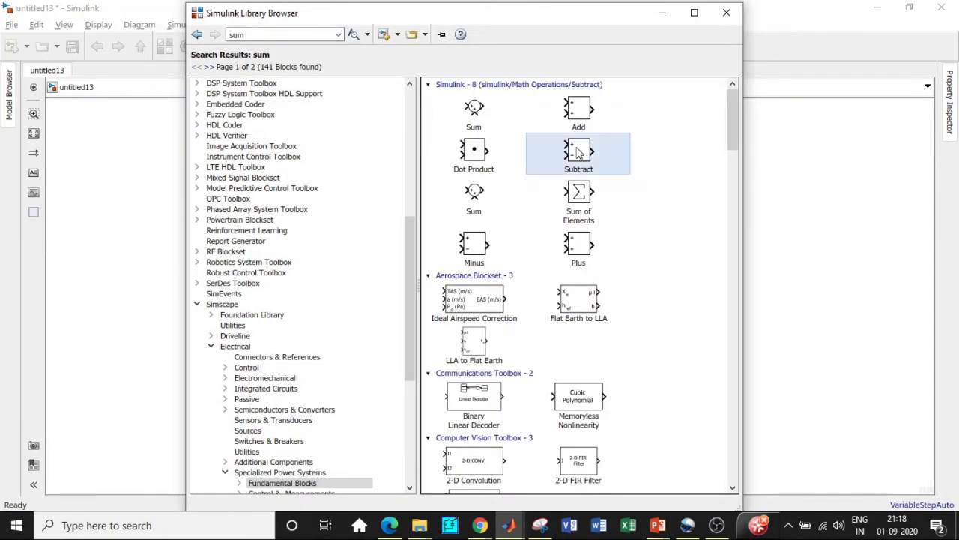
{"action": "right_click", "coordinate": [576, 147]}
{"action": "left_click", "coordinate": [623, 153]}
{"action": "double_click", "coordinate": [250, 35]}
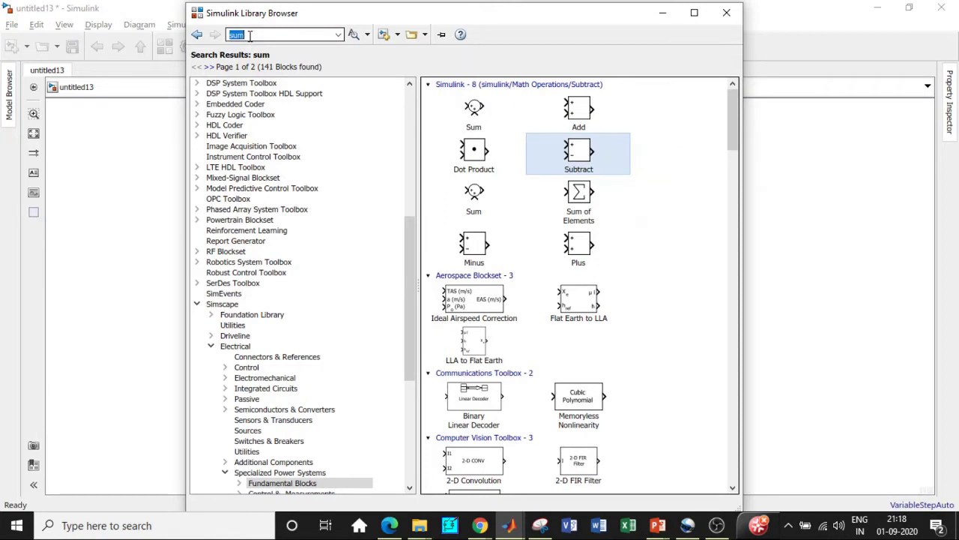
{"action": "key", "text": "BackSpace"}
{"action": "type", "text": "PID"}
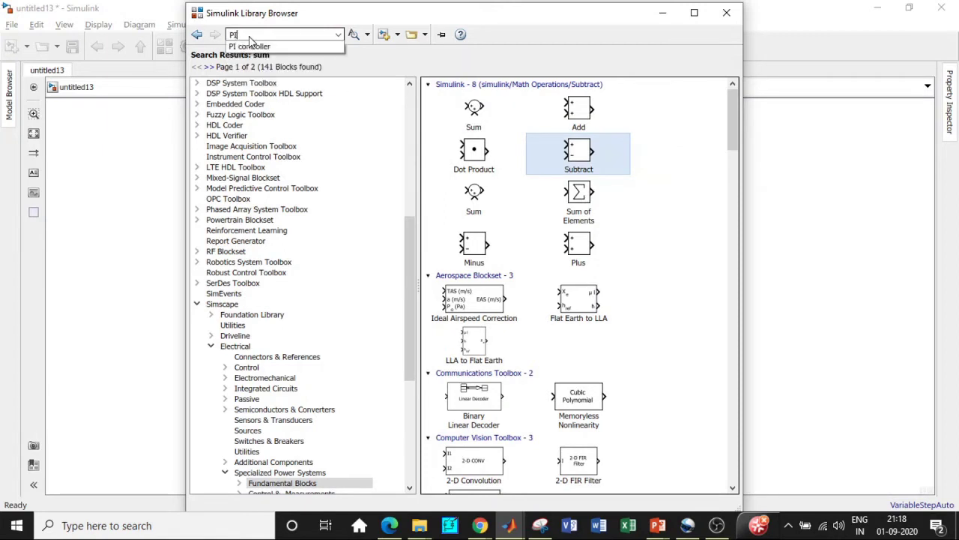
{"action": "key", "text": "BackSpace"}
{"action": "key", "text": "BackSpace"}
{"action": "key", "text": "BackSpace"}
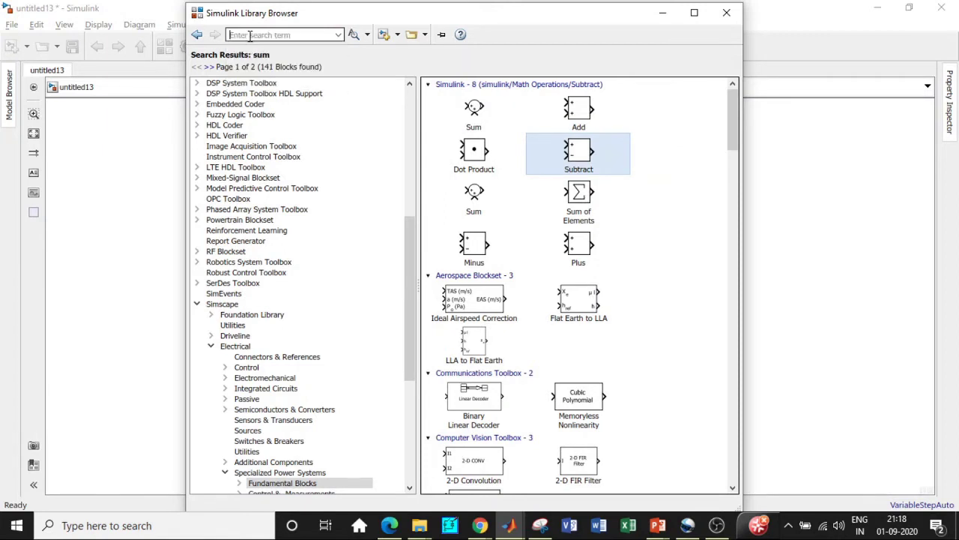
- Add a PID Controller block to untitled13
{"action": "type", "text": "con"}
{"action": "left_click", "coordinate": [246, 56]}
{"action": "key", "text": "Return"}
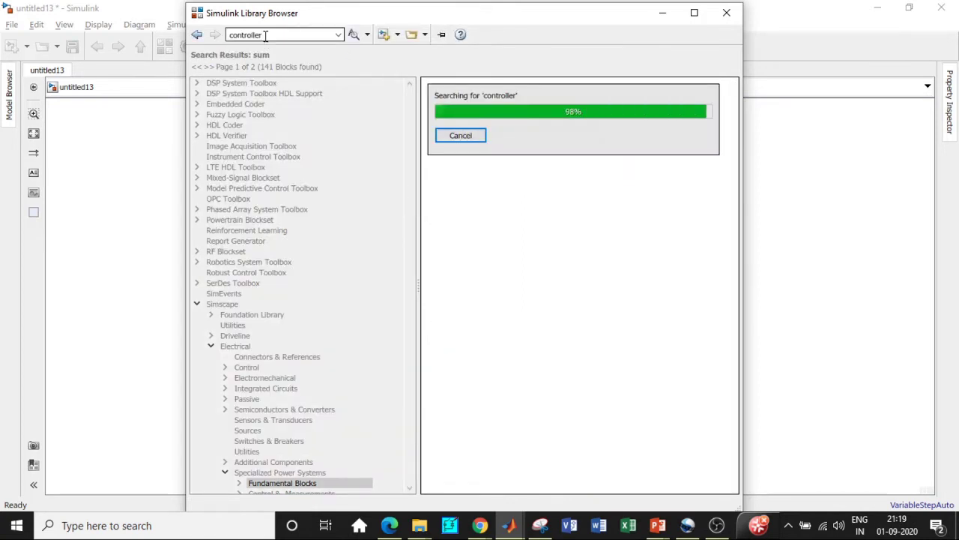
{"action": "right_click", "coordinate": [474, 126]}
{"action": "left_click", "coordinate": [425, 99]}
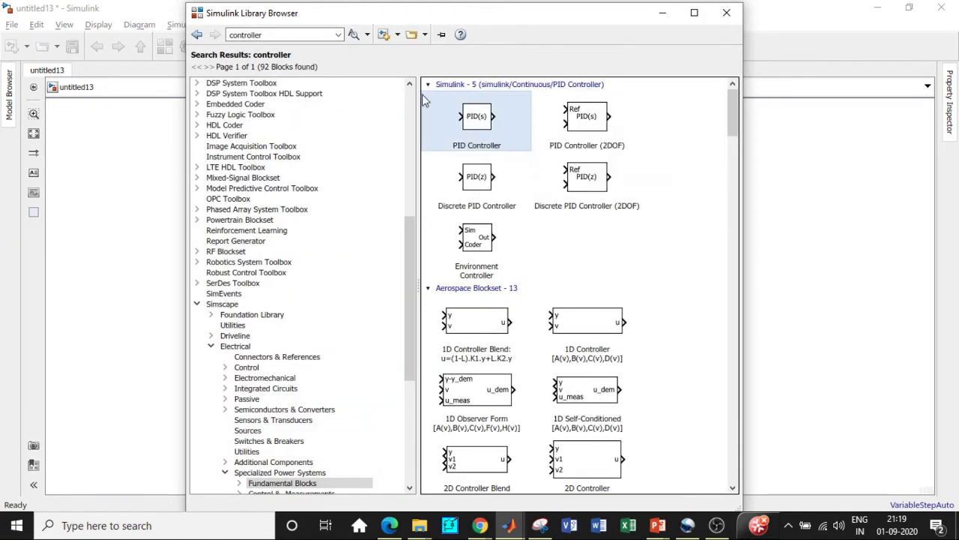
{"action": "double_click", "coordinate": [279, 35]}
{"action": "key", "text": "BackSpace"}
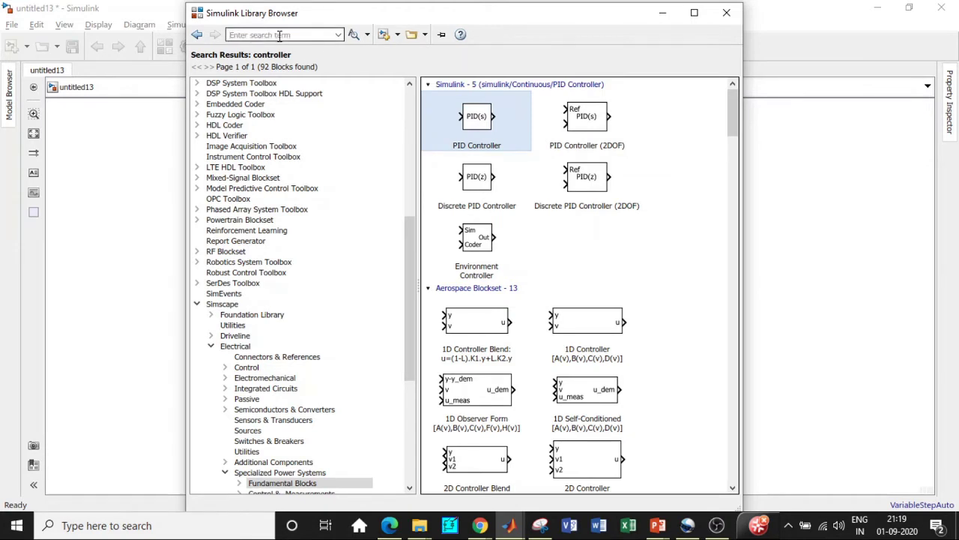
- Search the library for the Abs and Repeating Sequence blocks
{"action": "type", "text": "abs"}
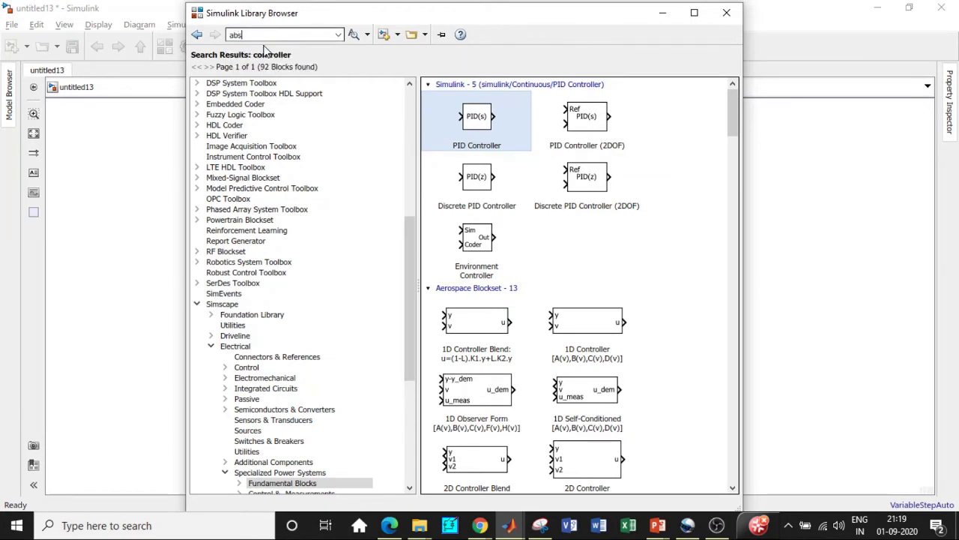
{"action": "double_click", "coordinate": [265, 35]}
{"action": "key", "text": "Return"}
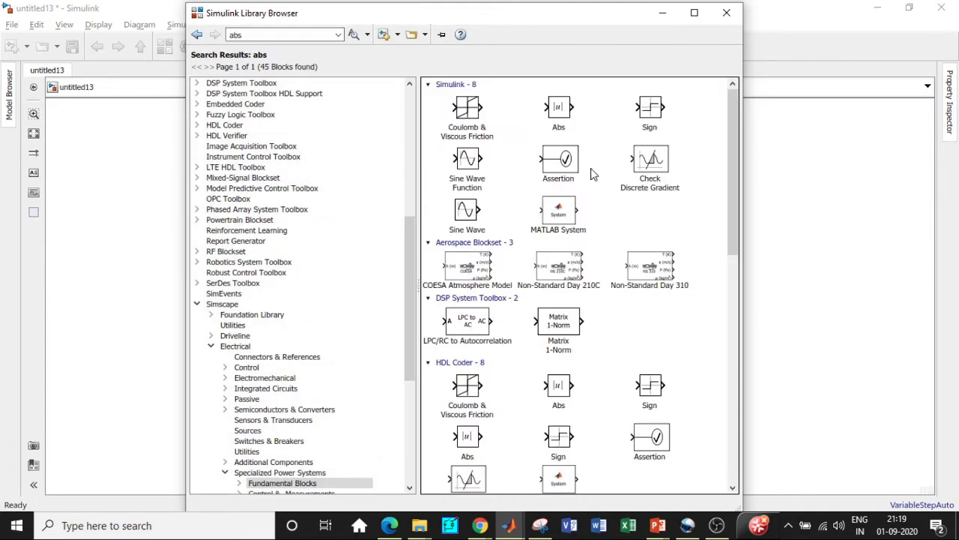
{"action": "left_click", "coordinate": [558, 112]}
{"action": "right_click", "coordinate": [574, 115]}
{"action": "key", "text": "Escape"}
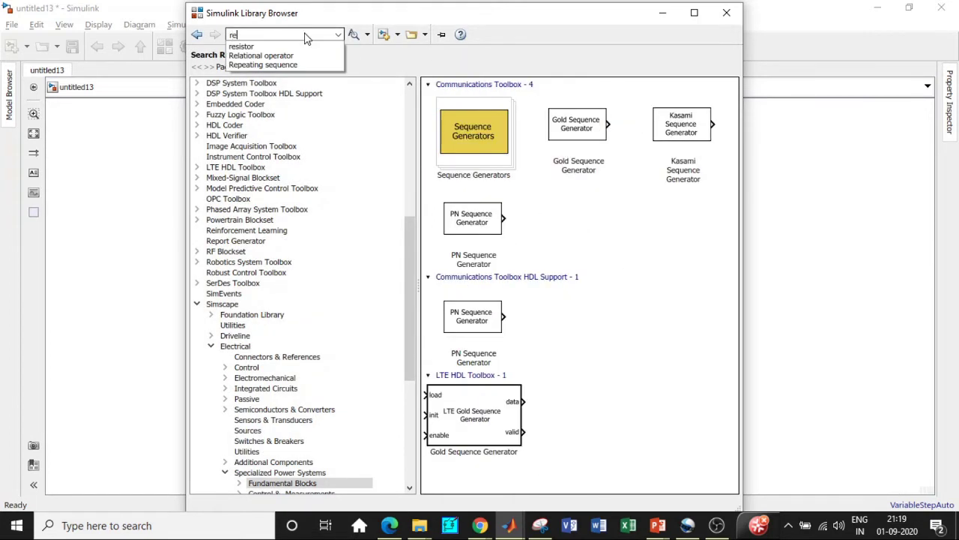
{"action": "type", "text": "peat"}
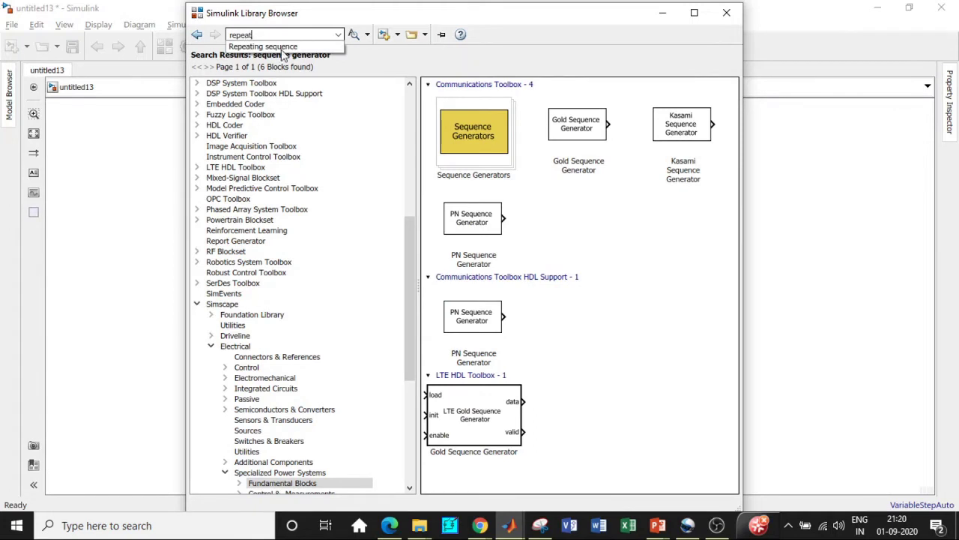
{"action": "left_click", "coordinate": [282, 48]}
{"action": "key", "text": "Return"}
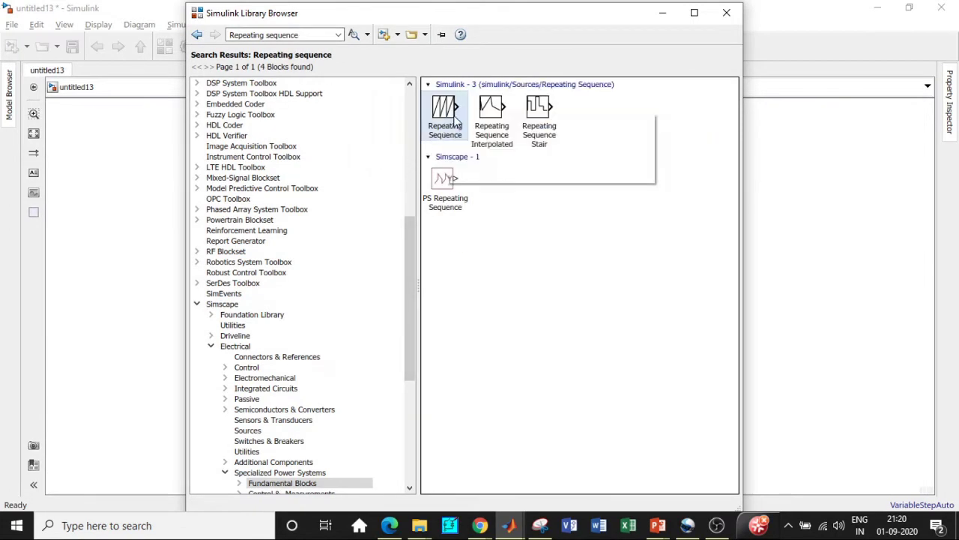
{"action": "left_click", "coordinate": [308, 34]}
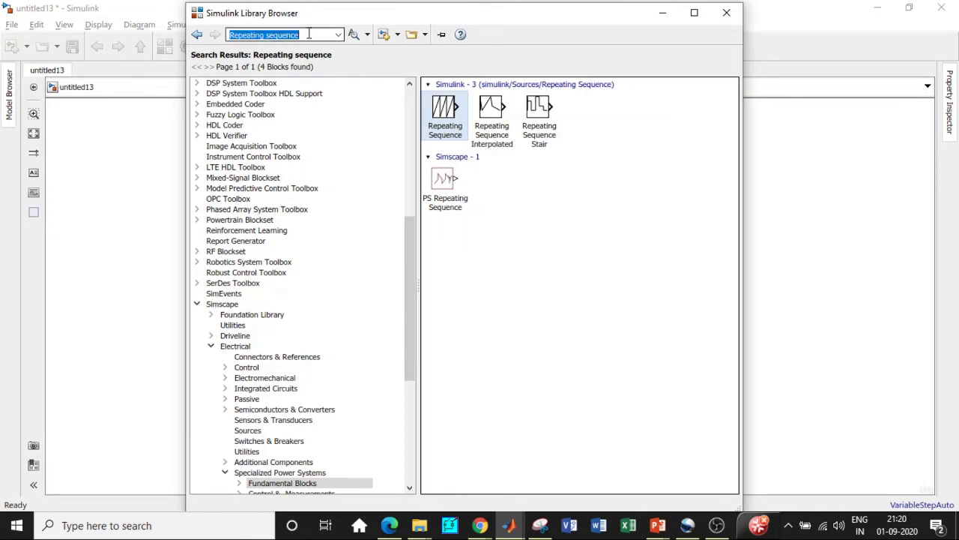
{"action": "key", "text": "BackSpace"}
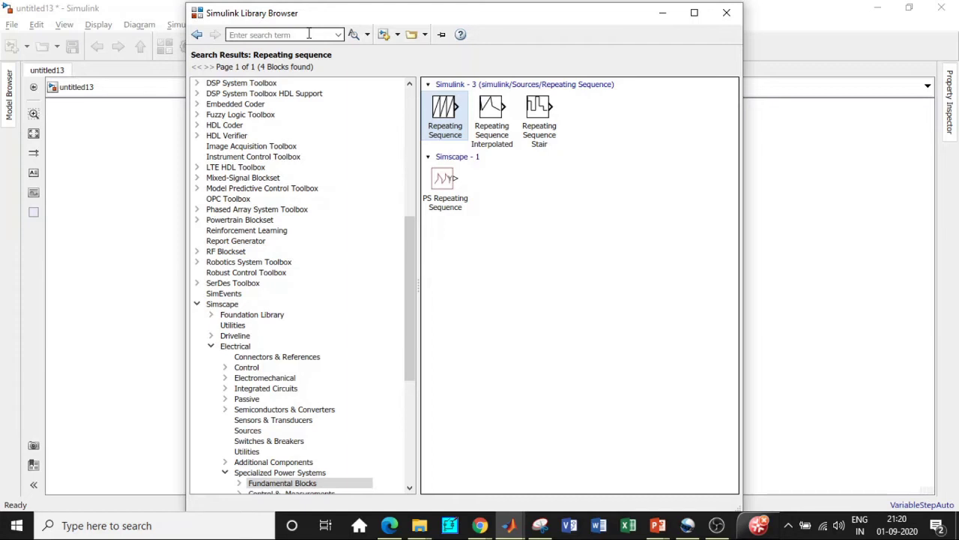
- Add the GreaterThanOrEqual relational operator and an AND Logical Operator to untitled13
{"action": "type", "text": "rela"}
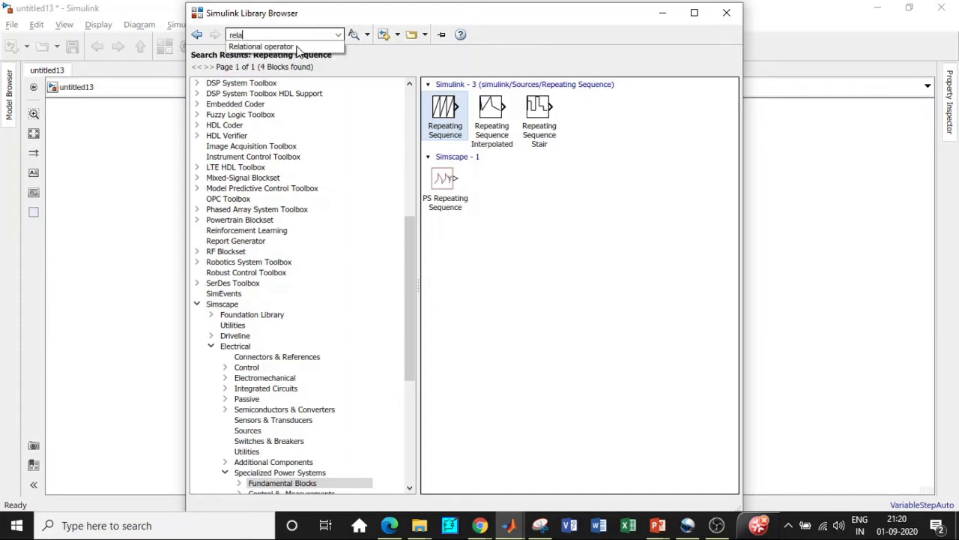
{"action": "left_click", "coordinate": [299, 47]}
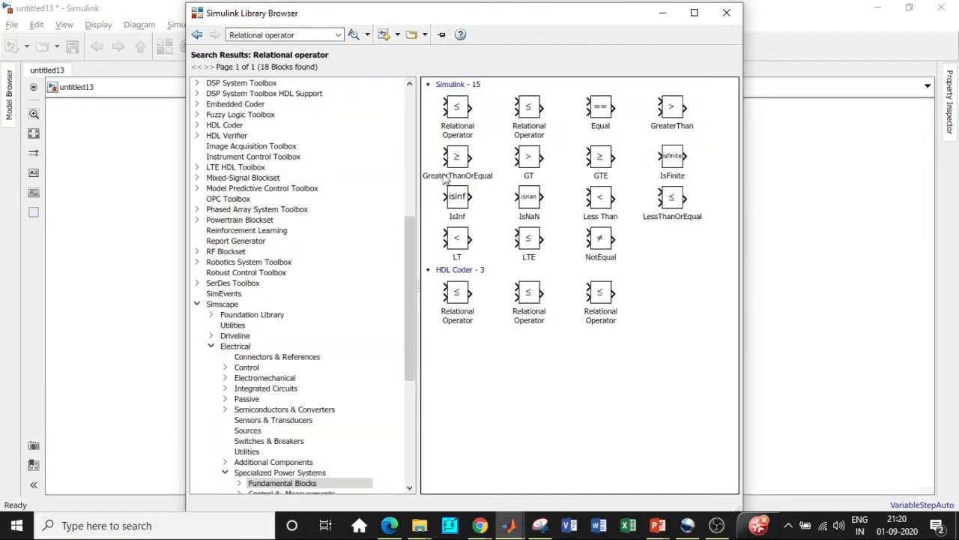
{"action": "left_click", "coordinate": [452, 166]}
{"action": "left_click", "coordinate": [302, 36]}
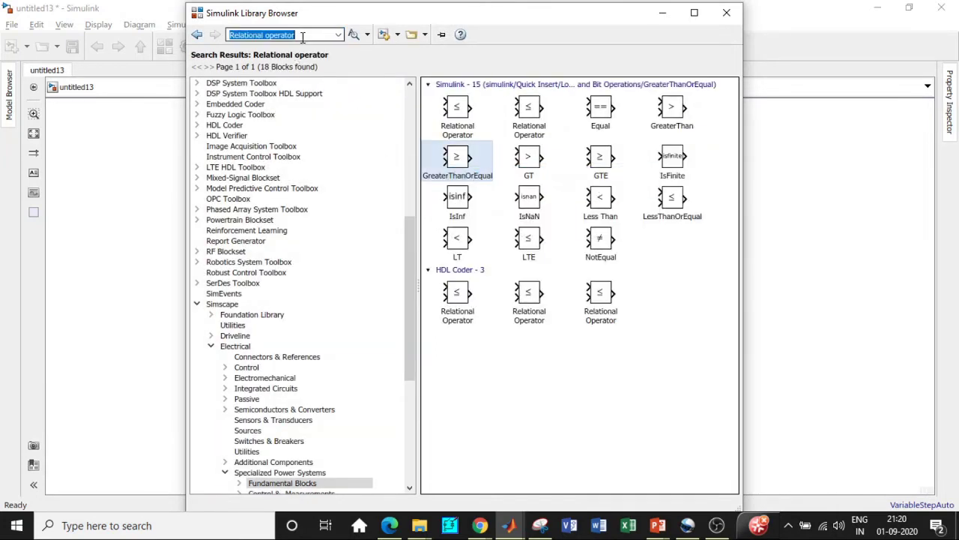
{"action": "key", "text": "BackSpace"}
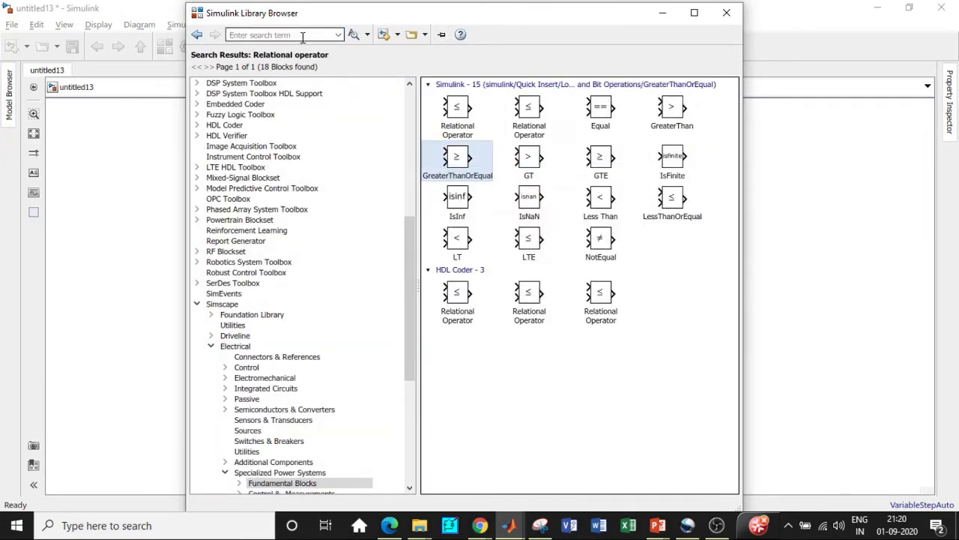
{"action": "type", "text": "l"}
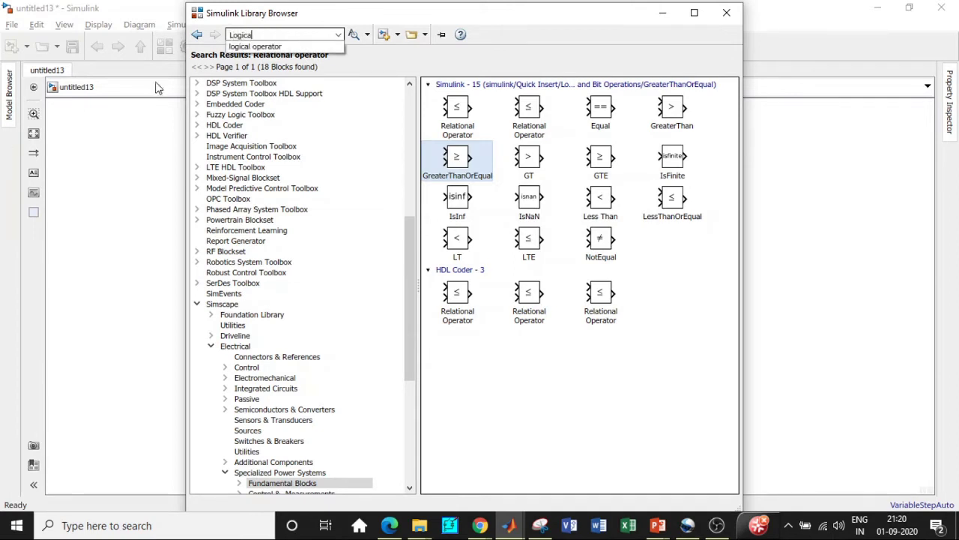
{"action": "left_click", "coordinate": [259, 46]}
{"action": "left_click", "coordinate": [277, 35]}
{"action": "key", "text": "Return"}
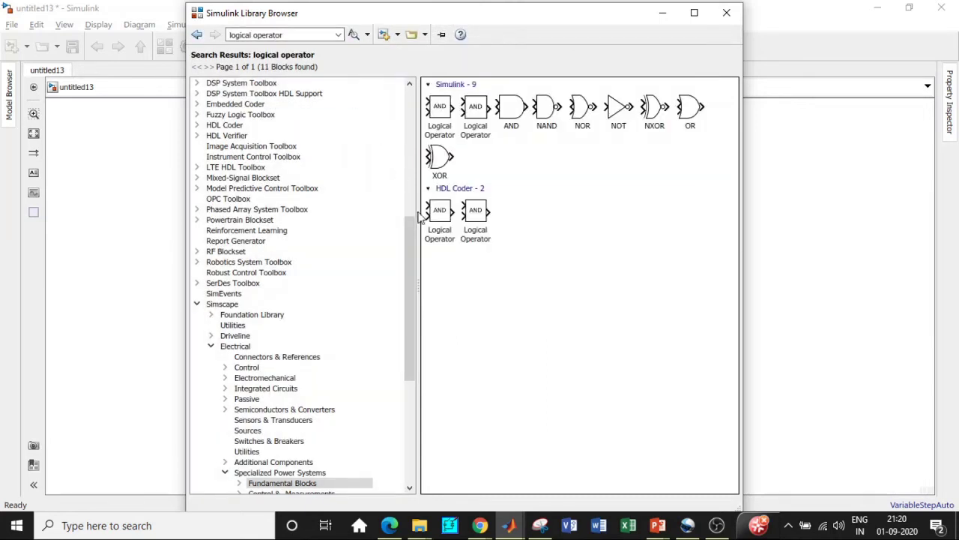
{"action": "right_click", "coordinate": [439, 224]}
{"action": "left_click", "coordinate": [471, 234]}
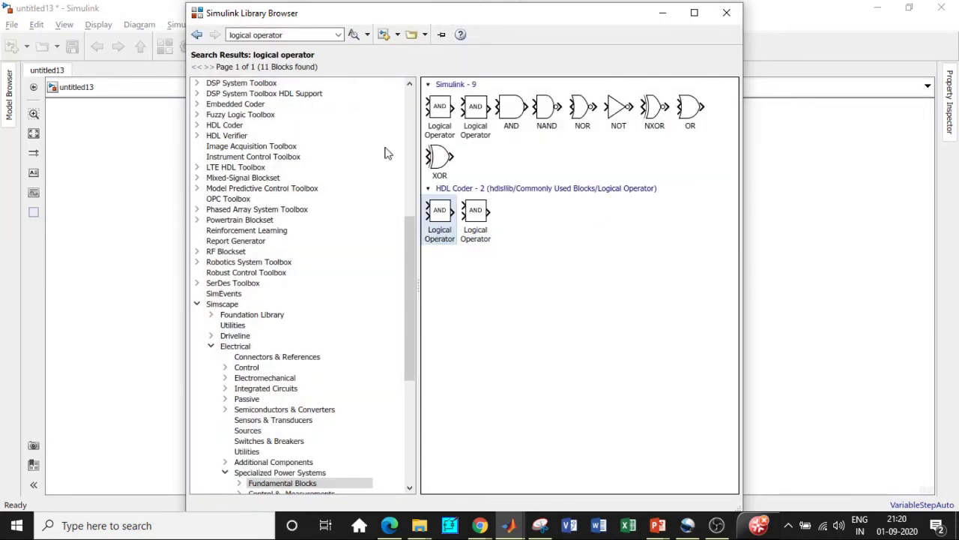
- Spread the stacked AND, ≥ and Repeating Sequence blocks apart on the canvas
{"action": "left_click", "coordinate": [663, 12]}
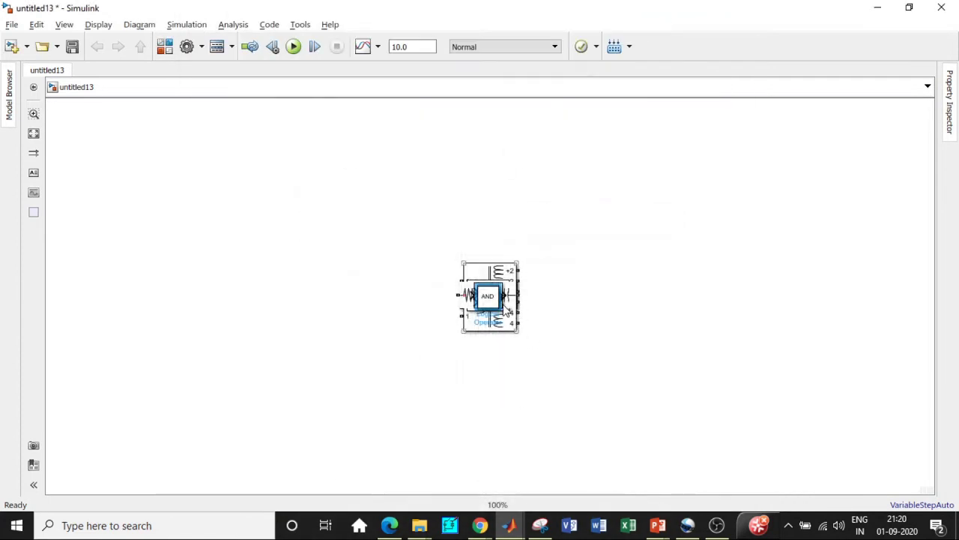
{"action": "left_click_drag", "start_coordinate": [501, 308], "coordinate": [648, 226]}
{"action": "left_click_drag", "start_coordinate": [491, 298], "coordinate": [565, 390]}
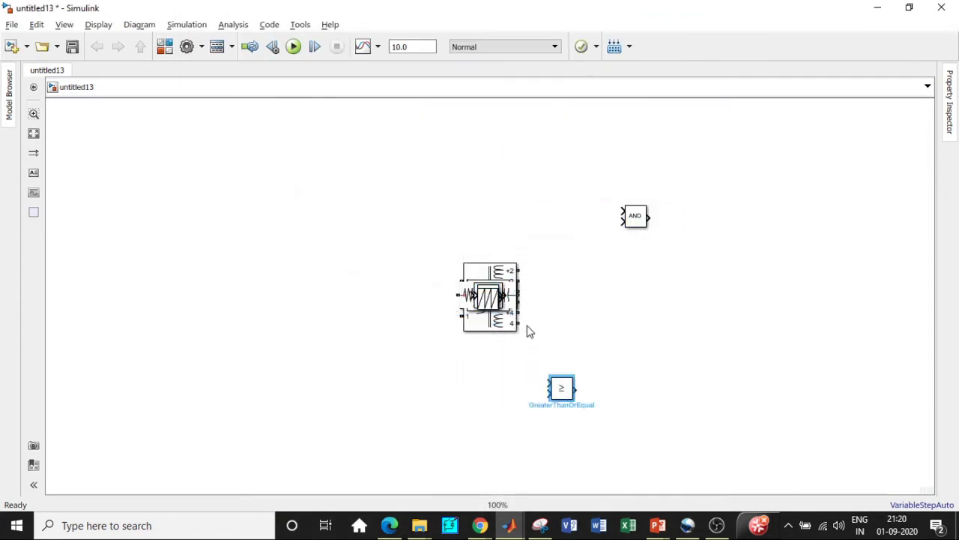
{"action": "left_click_drag", "start_coordinate": [491, 300], "coordinate": [489, 404]}
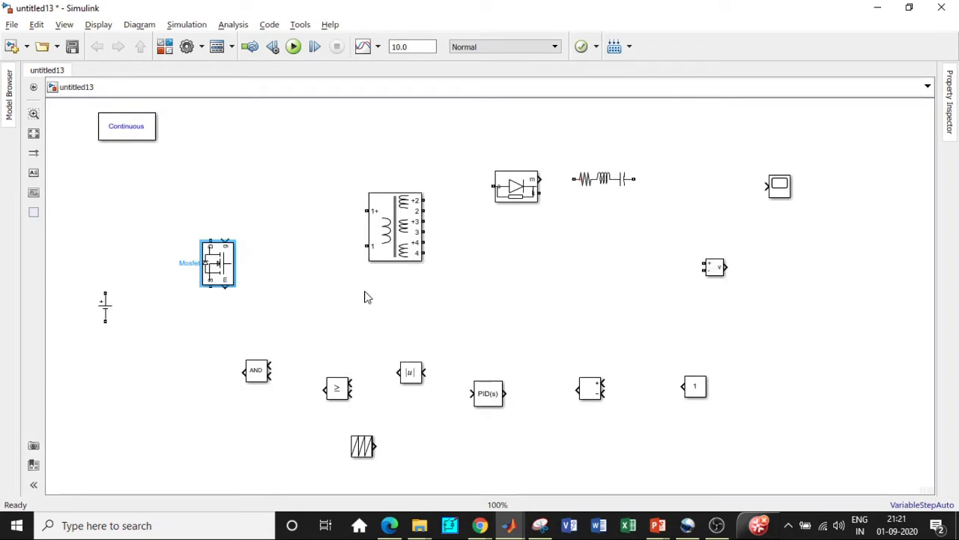
- Turn off the Mosfet block's measurement port
{"action": "double_click", "coordinate": [224, 263]}
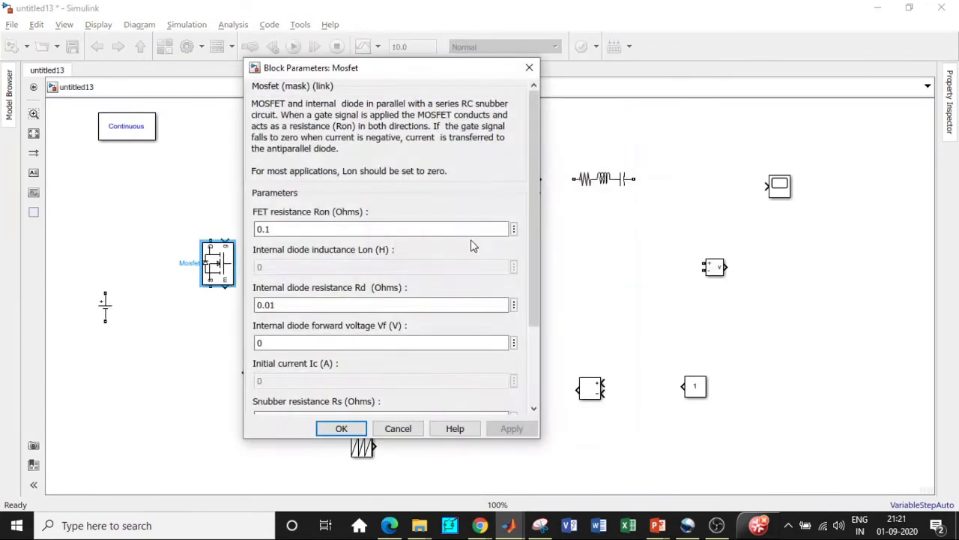
{"action": "scroll", "coordinate": [337, 344], "scroll_direction": "down", "scroll_amount": 3}
{"action": "left_click", "coordinate": [256, 371]}
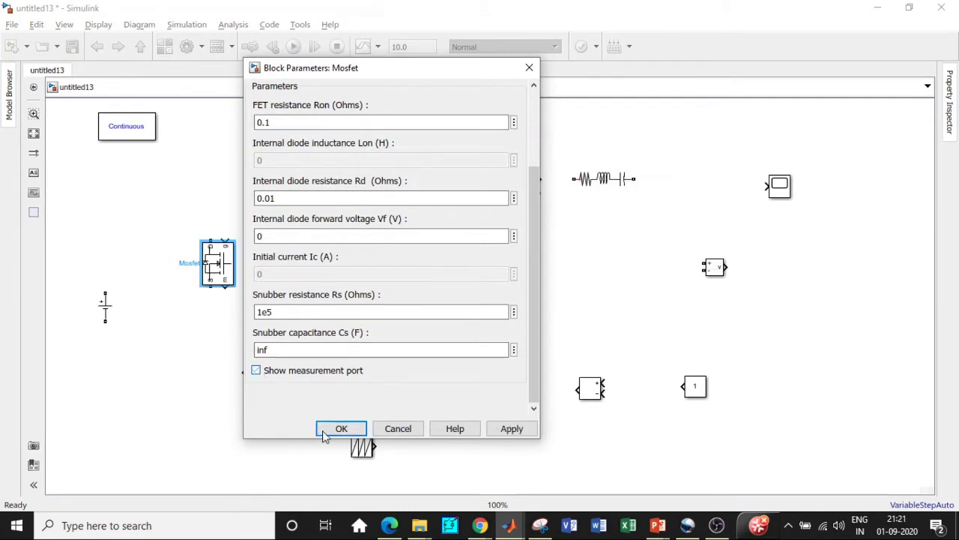
{"action": "left_click", "coordinate": [353, 426]}
- Turn off the Diode block's measurement port
{"action": "double_click", "coordinate": [517, 188]}
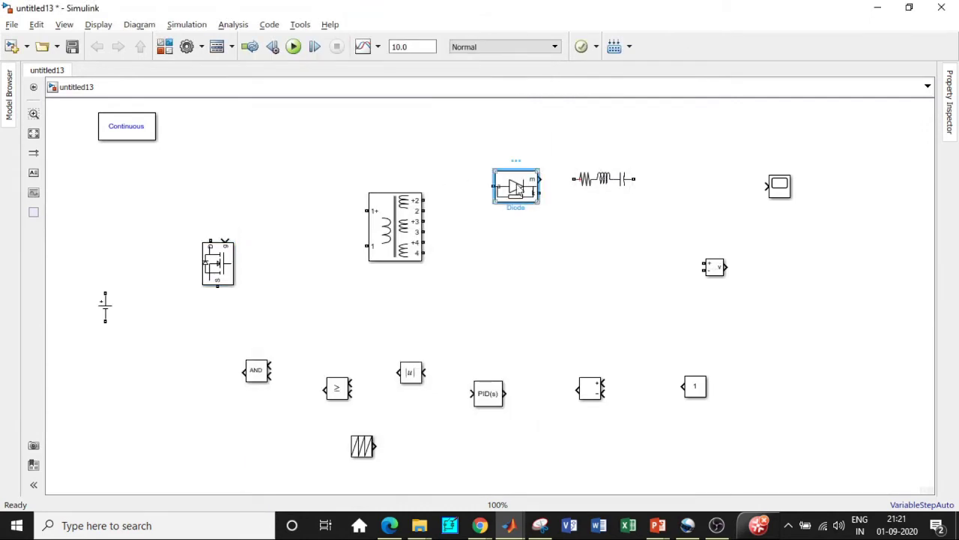
{"action": "left_click_drag", "start_coordinate": [844, 163], "coordinate": [842, 270]}
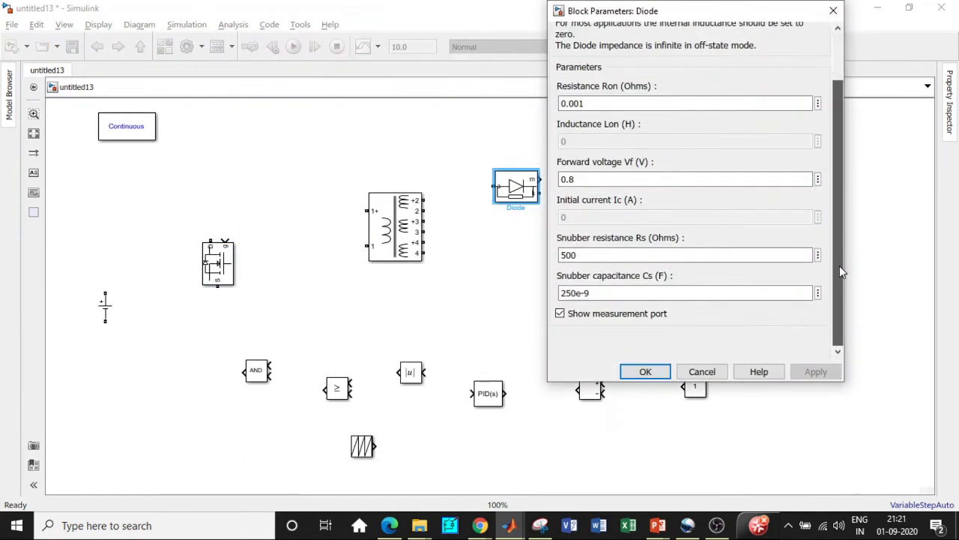
{"action": "left_click", "coordinate": [561, 313]}
{"action": "left_click", "coordinate": [645, 372]}
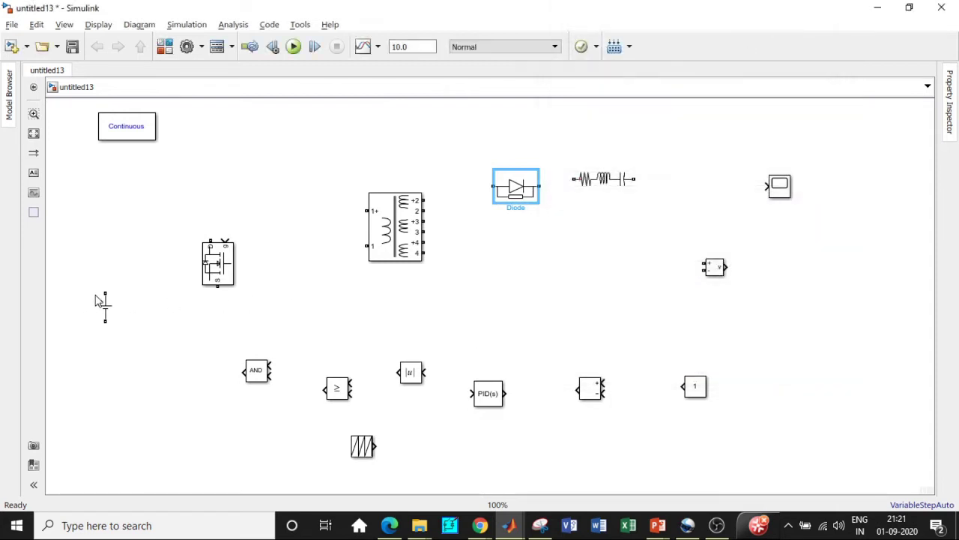
- Give the transformer 2 left and 2 right windings and switch its units to SI
{"action": "double_click", "coordinate": [405, 225]}
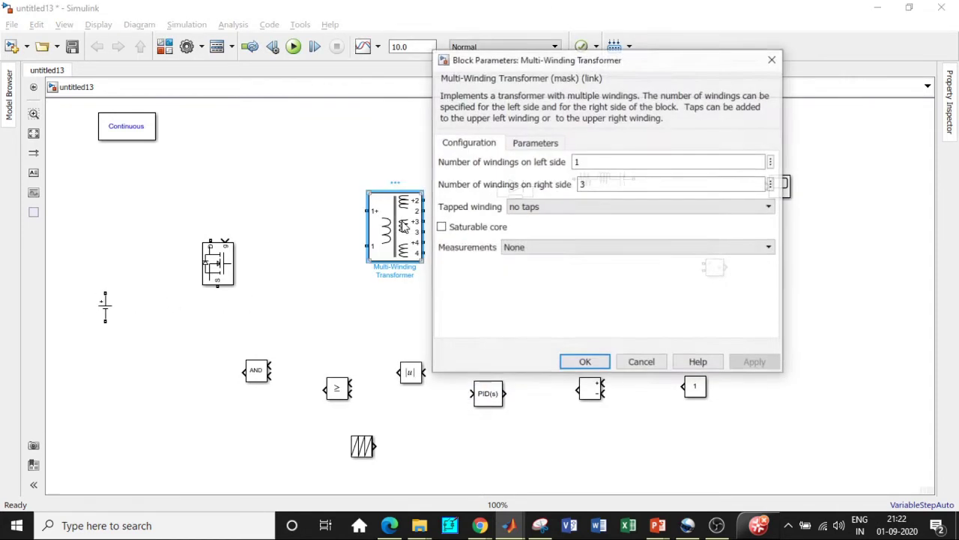
{"action": "double_click", "coordinate": [593, 162]}
{"action": "type", "text": "2"}
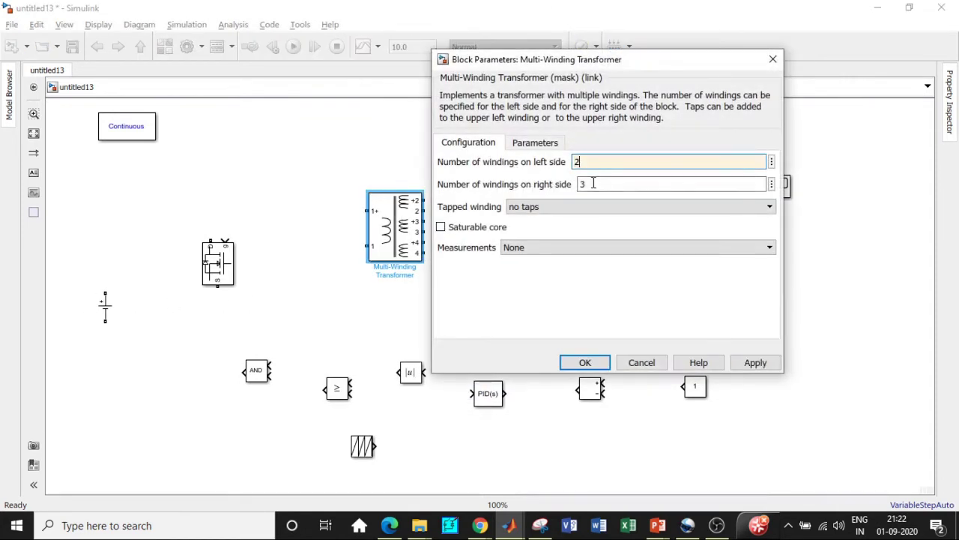
{"action": "double_click", "coordinate": [591, 184]}
{"action": "type", "text": "2"}
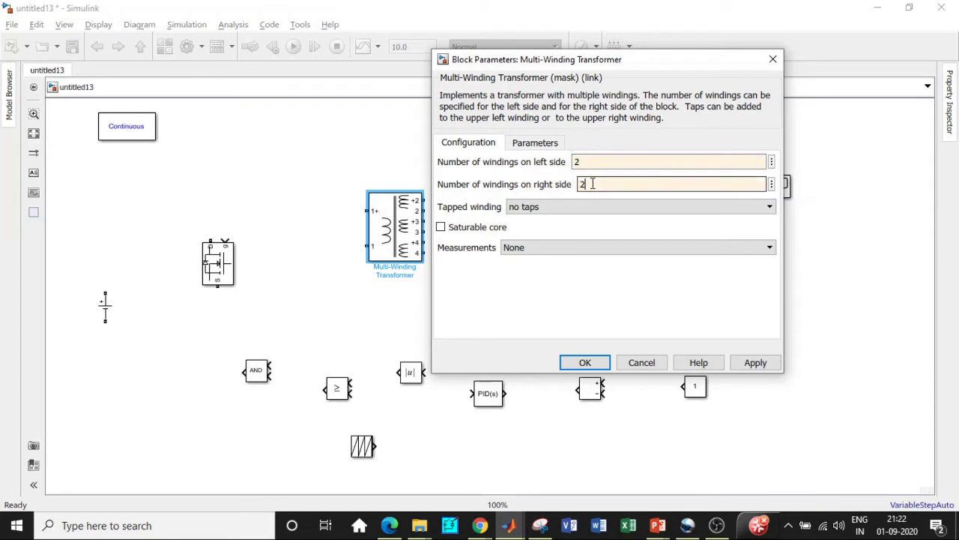
{"action": "left_click", "coordinate": [538, 144]}
{"action": "left_click", "coordinate": [561, 163]}
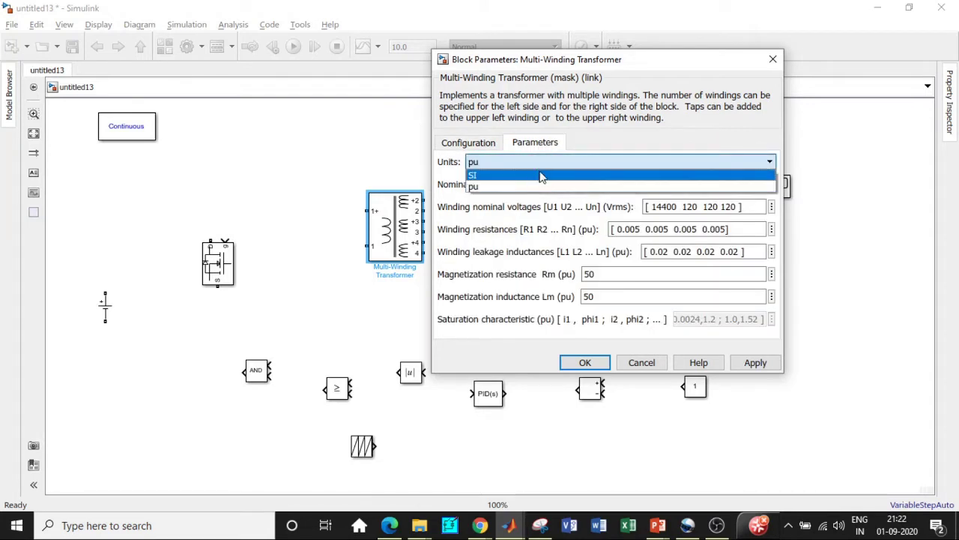
{"action": "left_click", "coordinate": [573, 181]}
- Set nominal power and frequency to [38.38 150e3]
{"action": "double_click", "coordinate": [661, 184]}
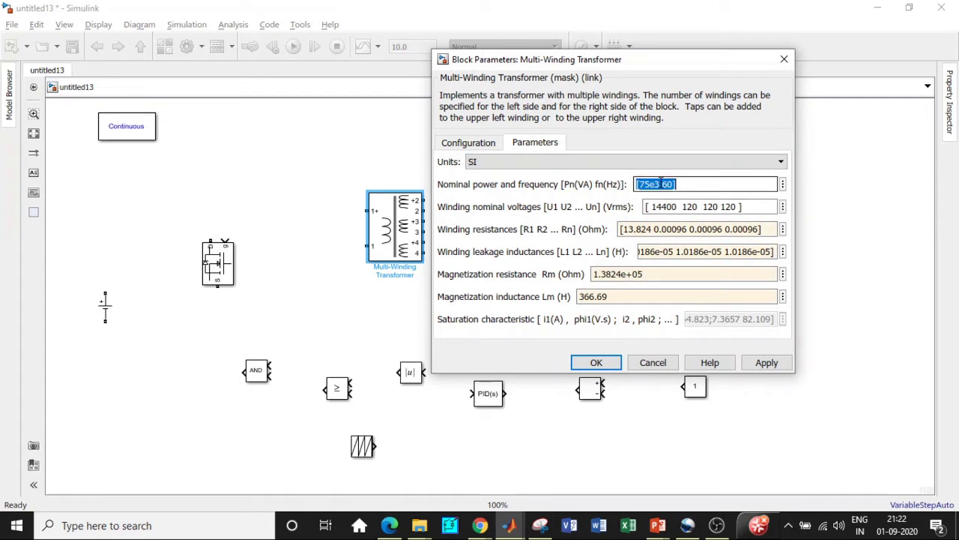
{"action": "left_click", "coordinate": [660, 184]}
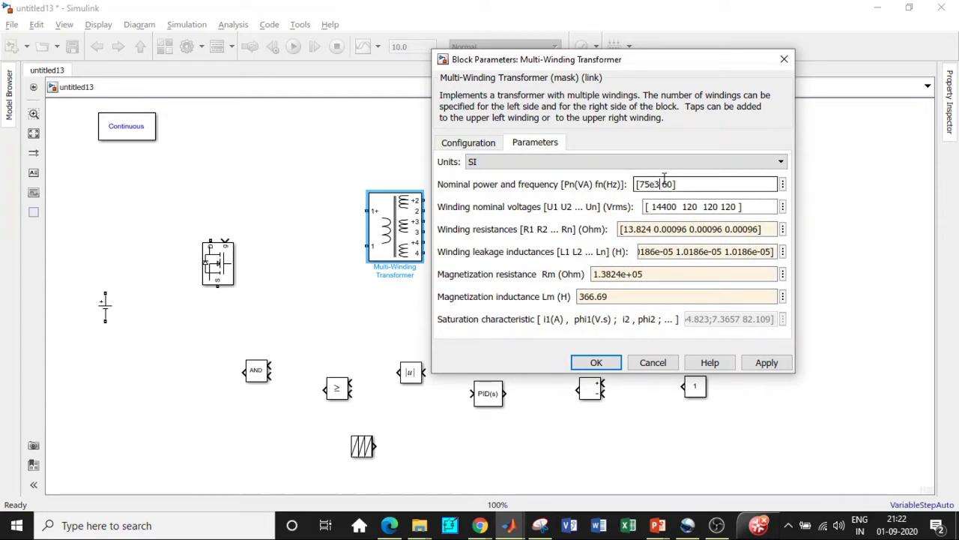
{"action": "key", "text": "BackSpace"}
{"action": "key", "text": "BackSpace"}
{"action": "key", "text": "BackSpace"}
{"action": "key", "text": "BackSpace"}
{"action": "type", "text": "3"}
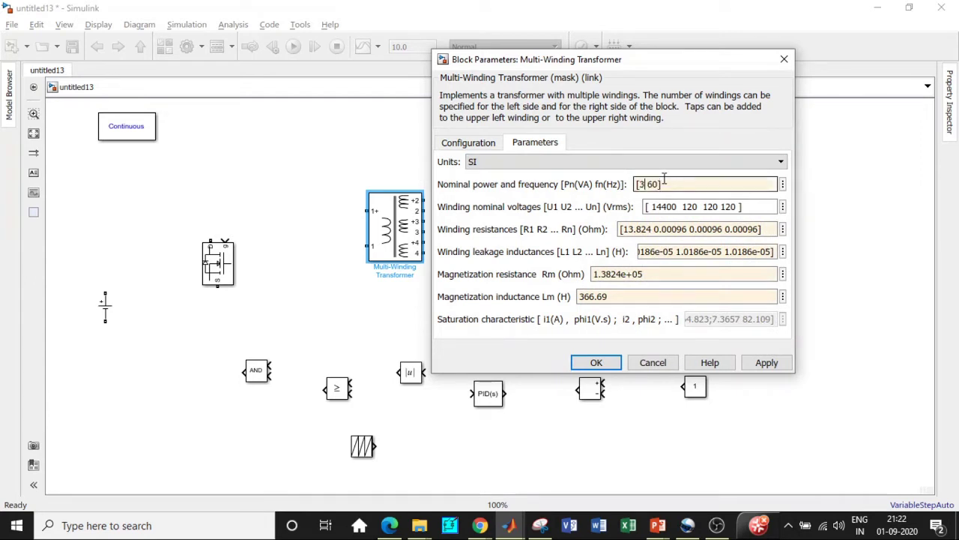
{"action": "type", "text": "8.38"}
{"action": "key", "text": "BackSpace"}
{"action": "key", "text": "BackSpace"}
{"action": "type", "text": "150"}
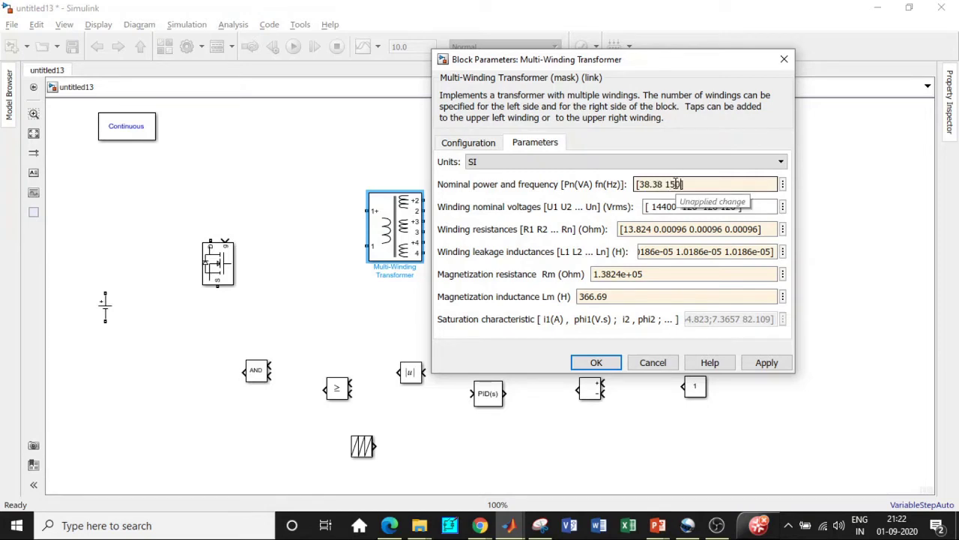
{"action": "type", "text": "e3"}
- Set the winding nominal voltages to [50 50 17.5 17.5]
{"action": "left_click", "coordinate": [679, 206]}
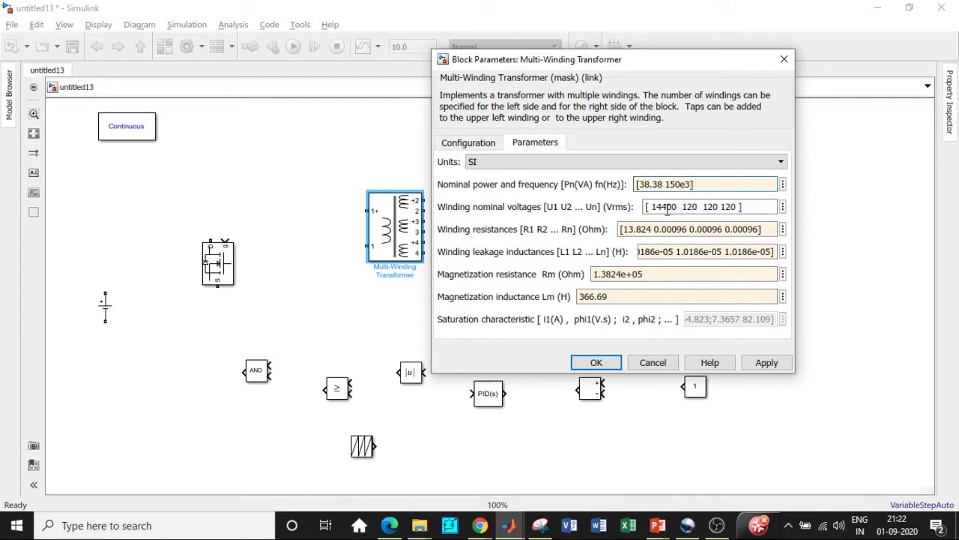
{"action": "double_click", "coordinate": [679, 206]}
{"action": "left_click", "coordinate": [679, 206]}
{"action": "left_click_drag", "start_coordinate": [675, 206], "coordinate": [658, 207]}
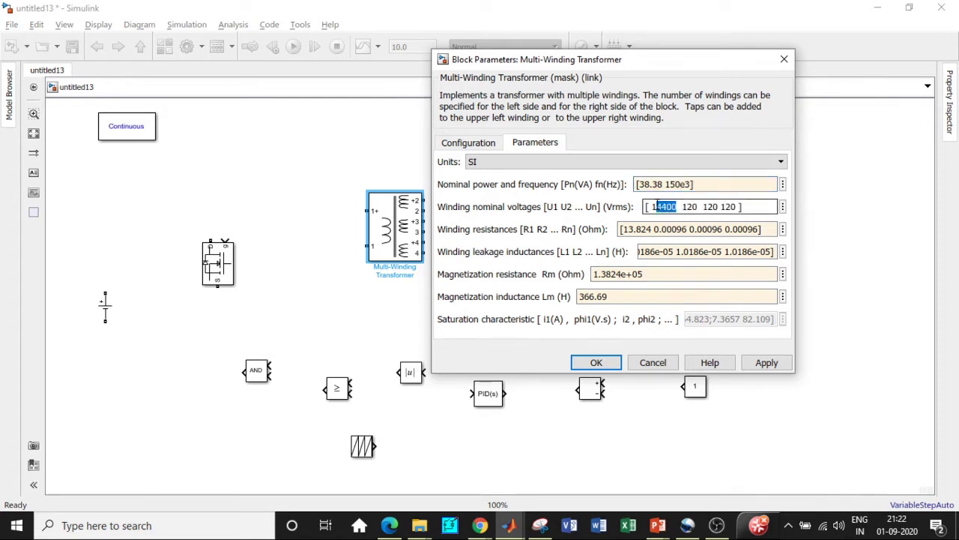
{"action": "type", "text": "50 "}
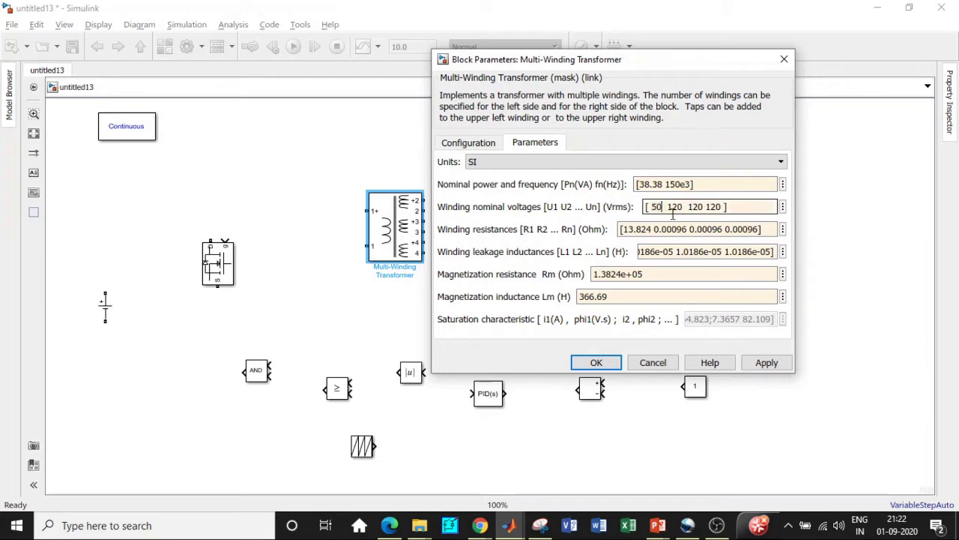
{"action": "type", "text": "50"}
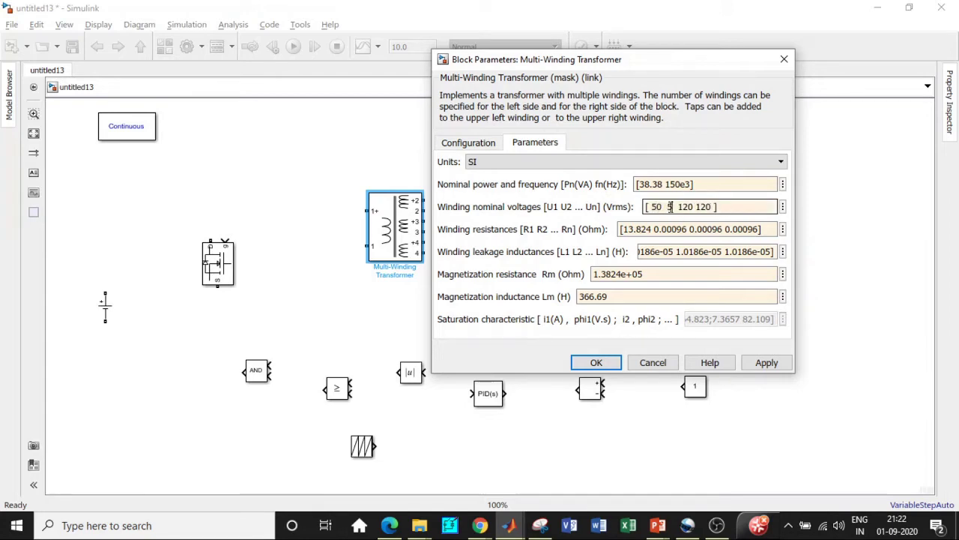
{"action": "left_click_drag", "start_coordinate": [703, 209], "coordinate": [687, 207]}
{"action": "type", "text": "17.5"}
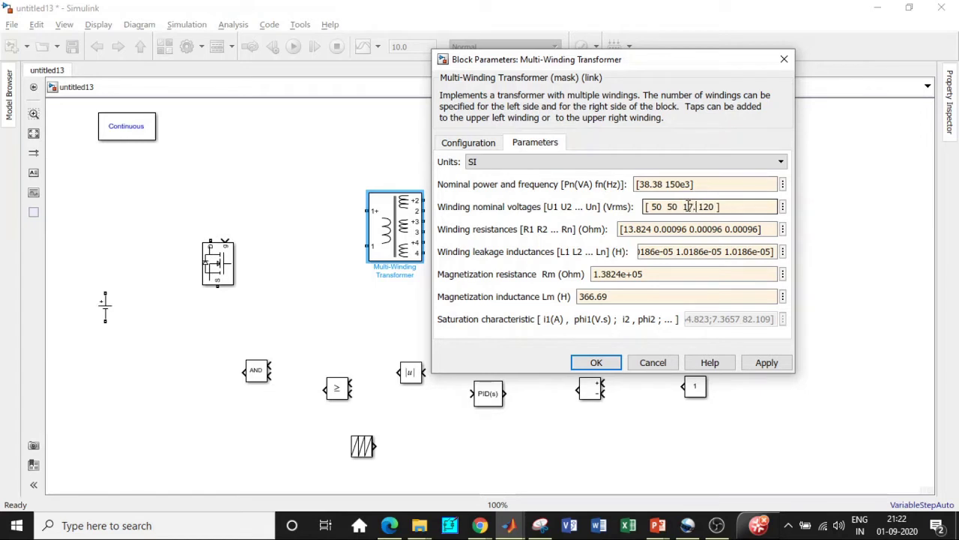
{"action": "left_click_drag", "start_coordinate": [718, 207], "coordinate": [706, 205]}
{"action": "type", "text": "17.5"}
- Set all winding resistances and leakage inductances to zero
{"action": "left_click", "coordinate": [757, 229]}
{"action": "left_click", "coordinate": [759, 229]}
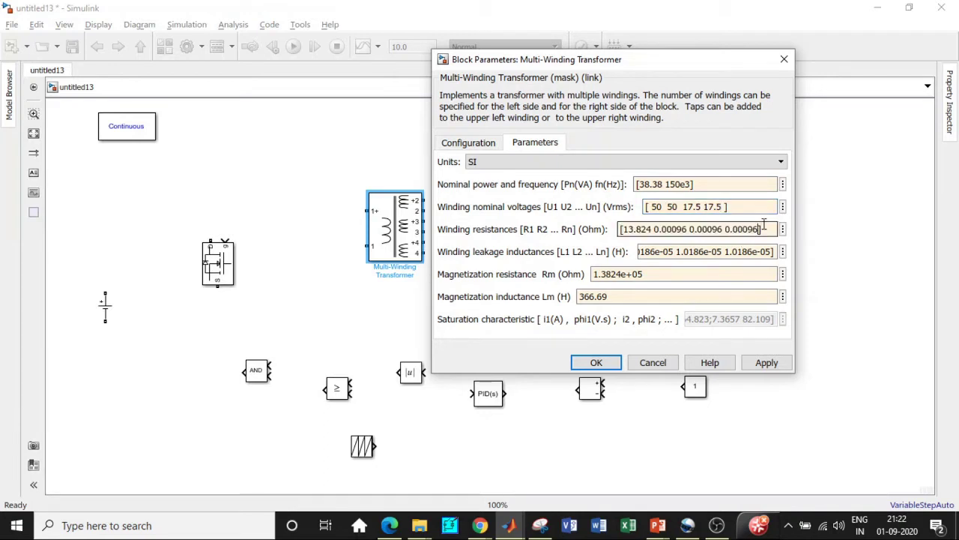
{"action": "key", "text": "BackSpace"}
{"action": "key", "text": "BackSpace"}
{"action": "key", "text": "BackSpace"}
{"action": "key", "text": "BackSpace"}
{"action": "key", "text": "BackSpace"}
{"action": "key", "text": "BackSpace"}
{"action": "key", "text": "BackSpace"}
{"action": "key", "text": "BackSpace"}
{"action": "key", "text": "BackSpace"}
{"action": "key", "text": "BackSpace"}
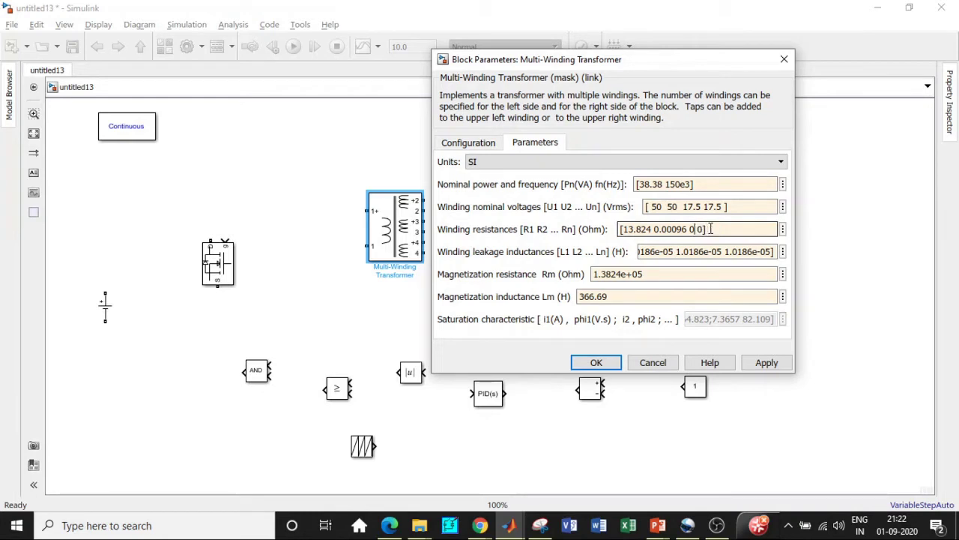
{"action": "key", "text": "BackSpace"}
{"action": "key", "text": "BackSpace"}
{"action": "key", "text": "BackSpace"}
{"action": "key", "text": "BackSpace"}
{"action": "key", "text": "BackSpace"}
{"action": "key", "text": "BackSpace"}
{"action": "key", "text": "BackSpace"}
{"action": "key", "text": "BackSpace"}
{"action": "key", "text": "BackSpace"}
{"action": "key", "text": "BackSpace"}
{"action": "key", "text": "BackSpace"}
{"action": "key", "text": "BackSpace"}
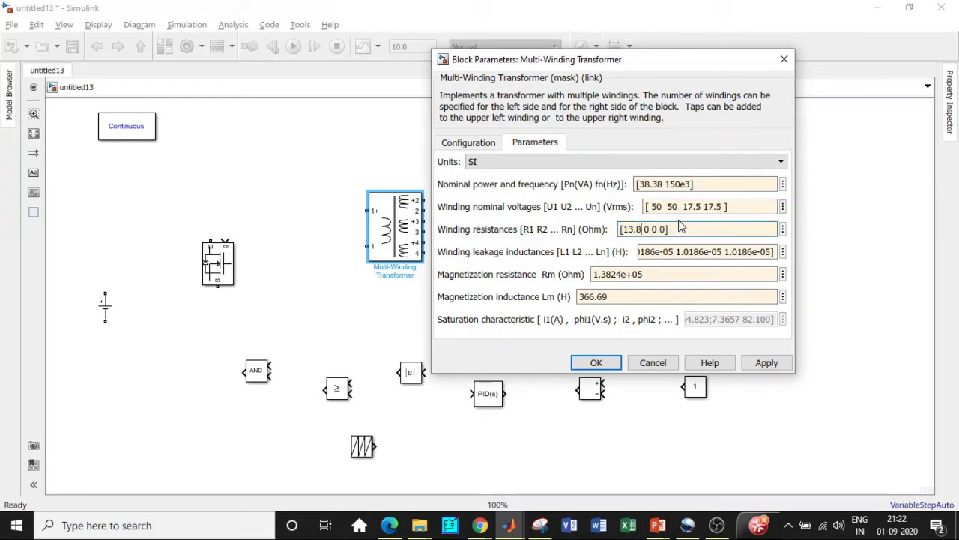
{"action": "type", "text": "0"}
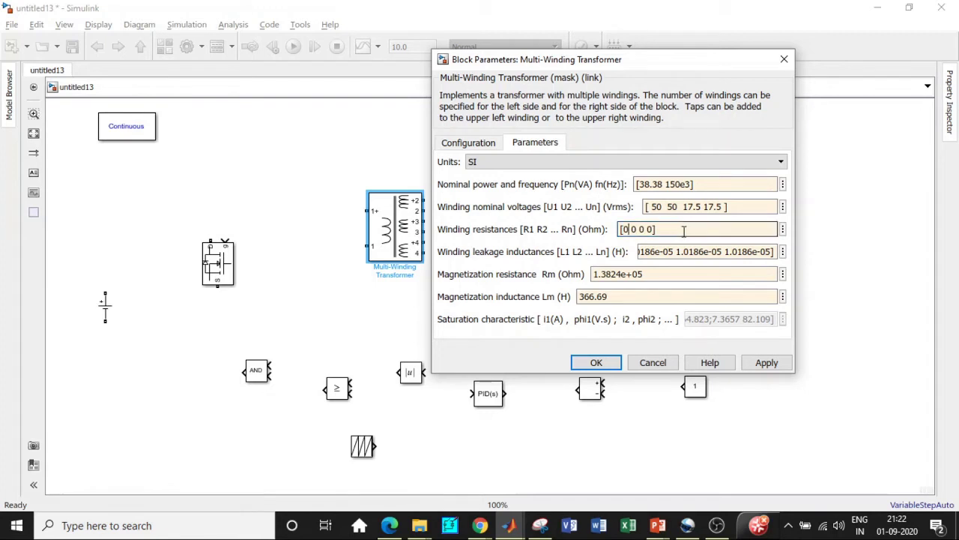
{"action": "left_click", "coordinate": [763, 251]}
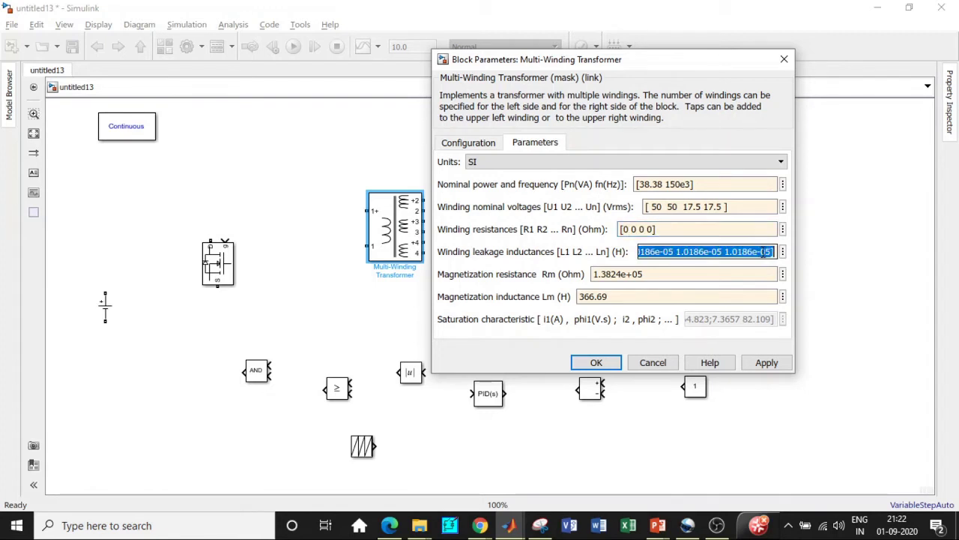
{"action": "left_click", "coordinate": [690, 228]}
{"action": "key", "text": "ctrl+c"}
{"action": "left_click", "coordinate": [703, 251]}
{"action": "key", "text": "ctrl+v"}
- Set magnetization resistance Rm and inductance Lm to 50 and apply
{"action": "left_click", "coordinate": [651, 273]}
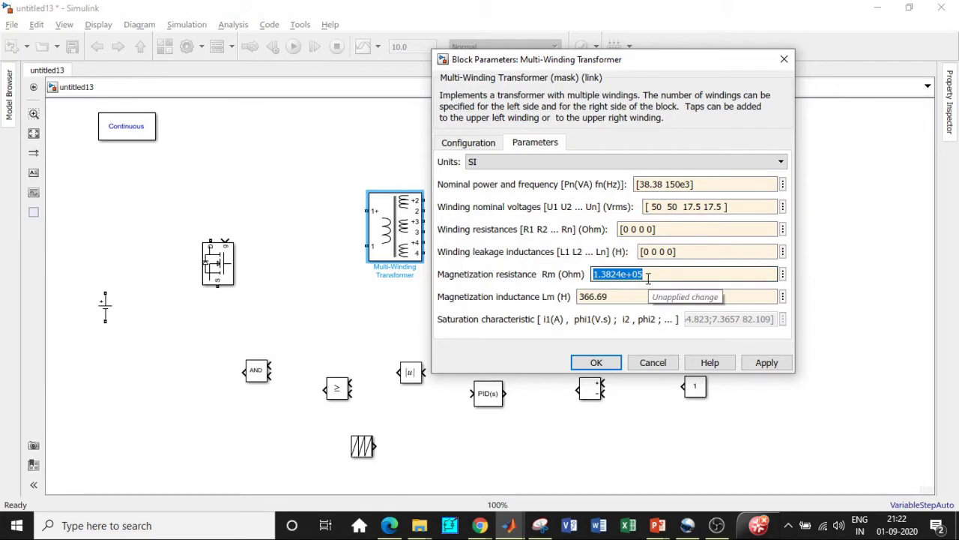
{"action": "key", "text": "BackSpace"}
{"action": "type", "text": "50"}
{"action": "left_click", "coordinate": [613, 297]}
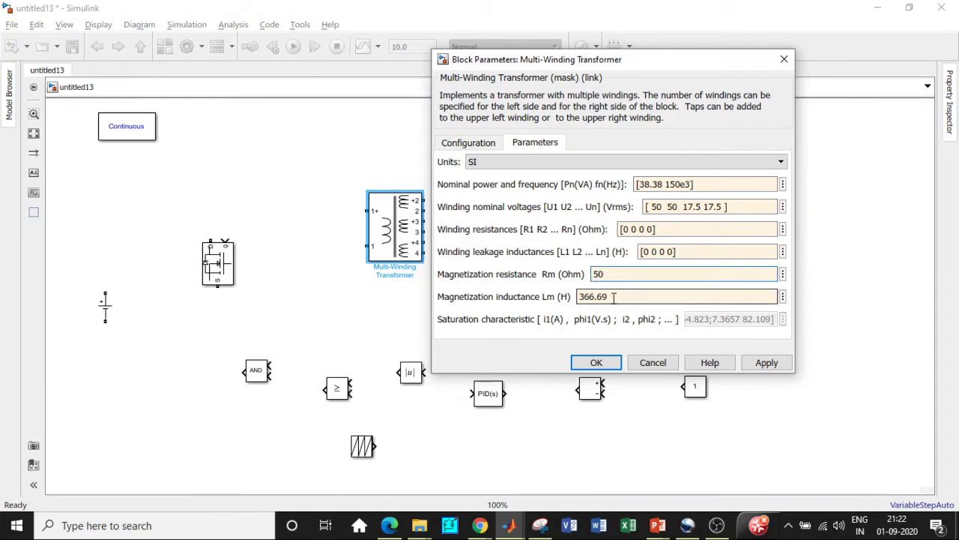
{"action": "type", "text": "50"}
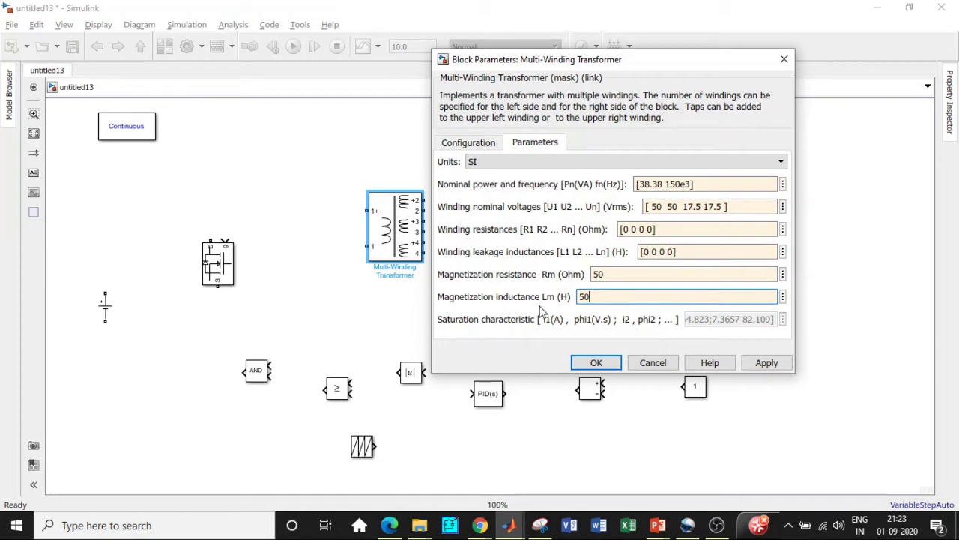
{"action": "left_click", "coordinate": [595, 363]}
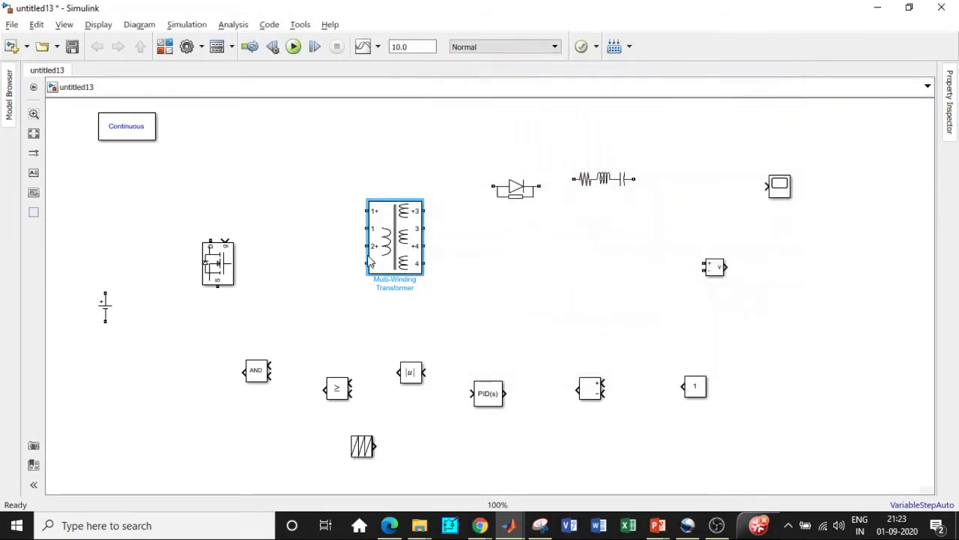
- Duplicate the MOSFET and wire both MOSFETs and the DC source to primary terminals 1, 1+ and 2
{"action": "left_click_drag", "start_coordinate": [366, 229], "coordinate": [367, 245]}
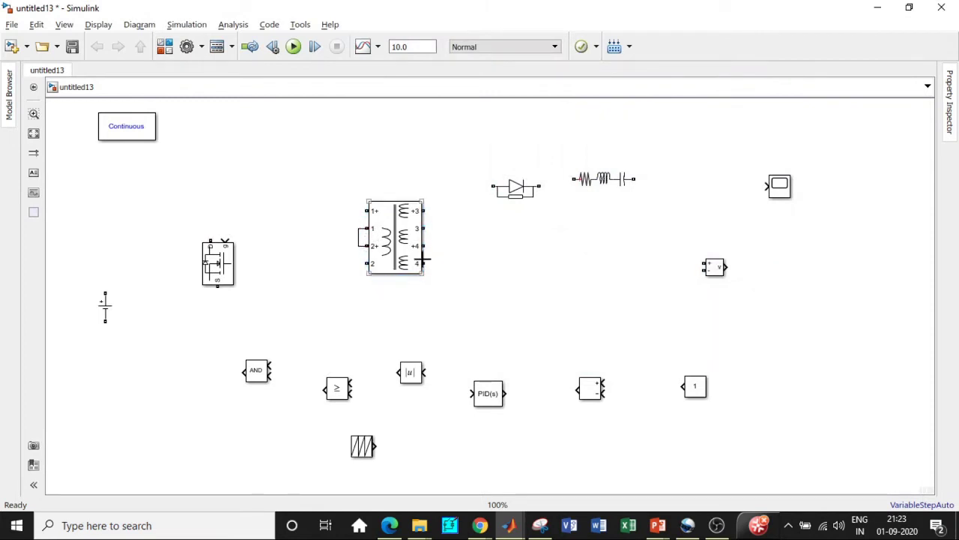
{"action": "left_click_drag", "start_coordinate": [99, 287], "coordinate": [361, 231]}
{"action": "left_click_drag", "start_coordinate": [219, 267], "coordinate": [219, 303]}
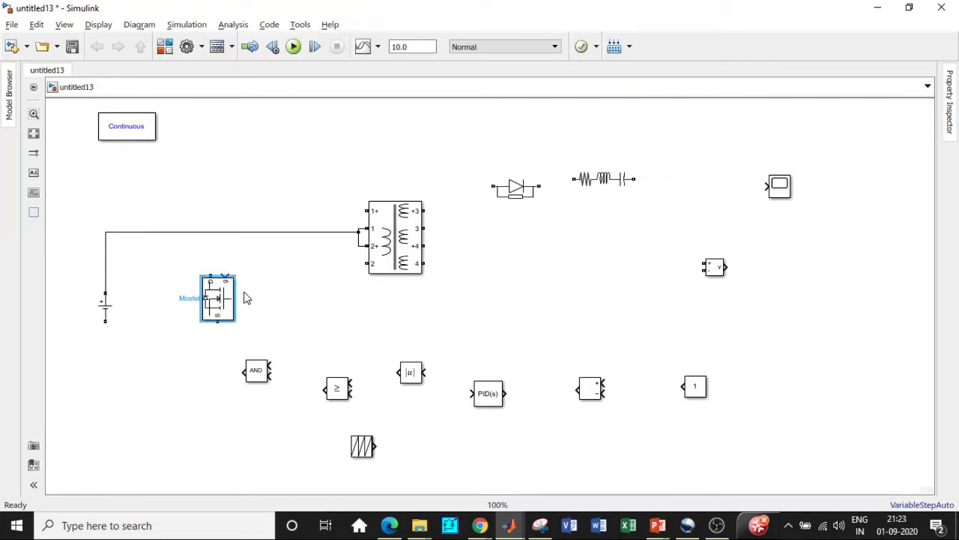
{"action": "left_click_drag", "start_coordinate": [229, 300], "coordinate": [298, 289]}
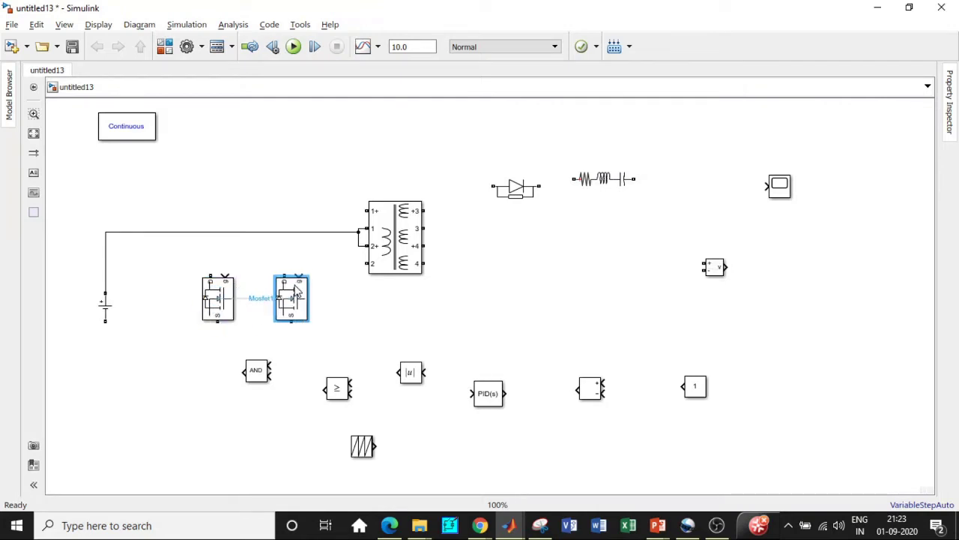
{"action": "left_click_drag", "start_coordinate": [364, 211], "coordinate": [211, 278]}
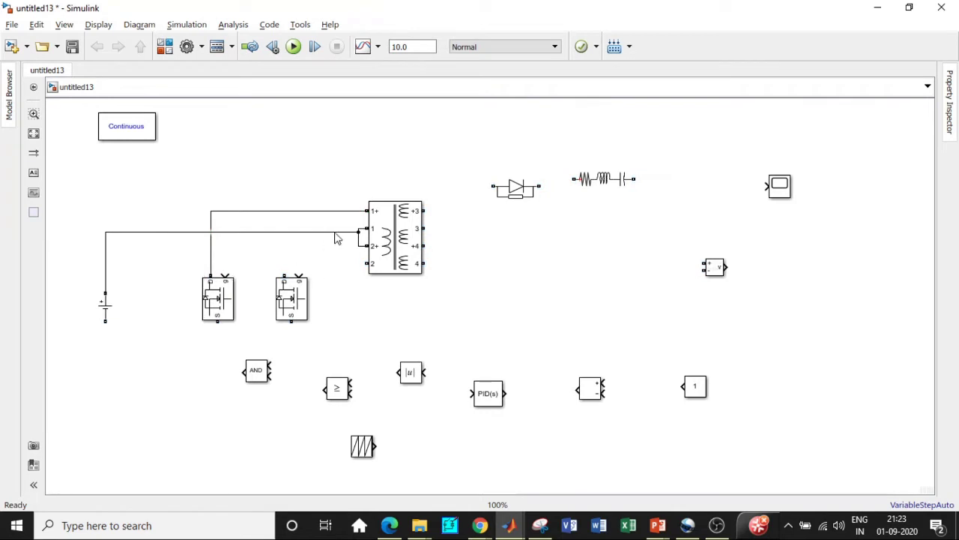
{"action": "left_click_drag", "start_coordinate": [366, 264], "coordinate": [288, 285]}
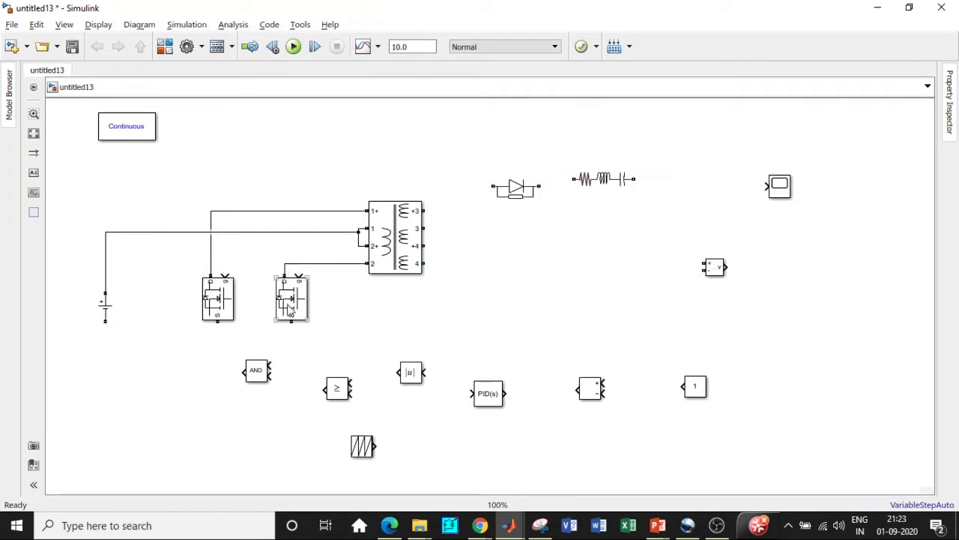
{"action": "left_click_drag", "start_coordinate": [293, 321], "coordinate": [217, 321]}
{"action": "left_click_drag", "start_coordinate": [106, 323], "coordinate": [233, 336]}
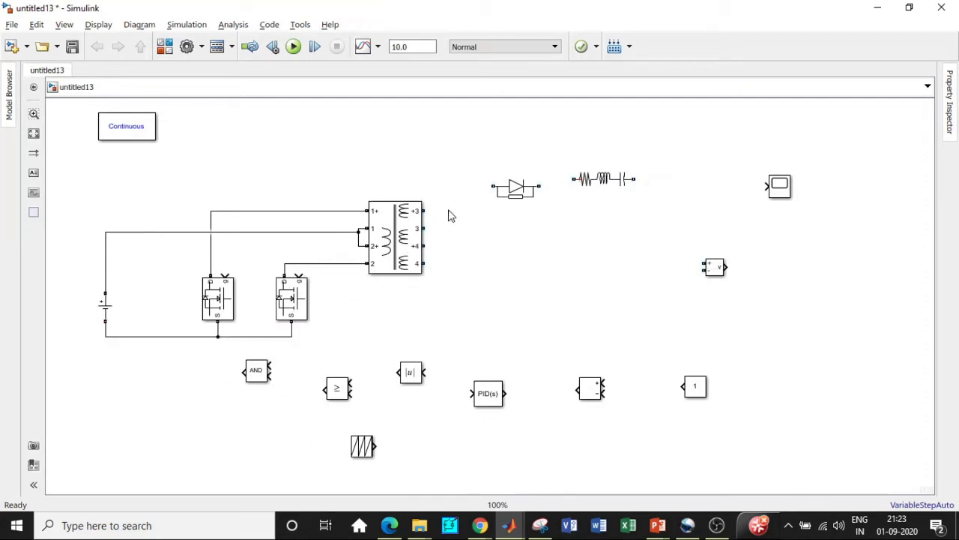
- Copy the diode, connect the diodes to secondary terminals +3 and 4, and join their outputs
{"action": "left_click", "coordinate": [512, 193]}
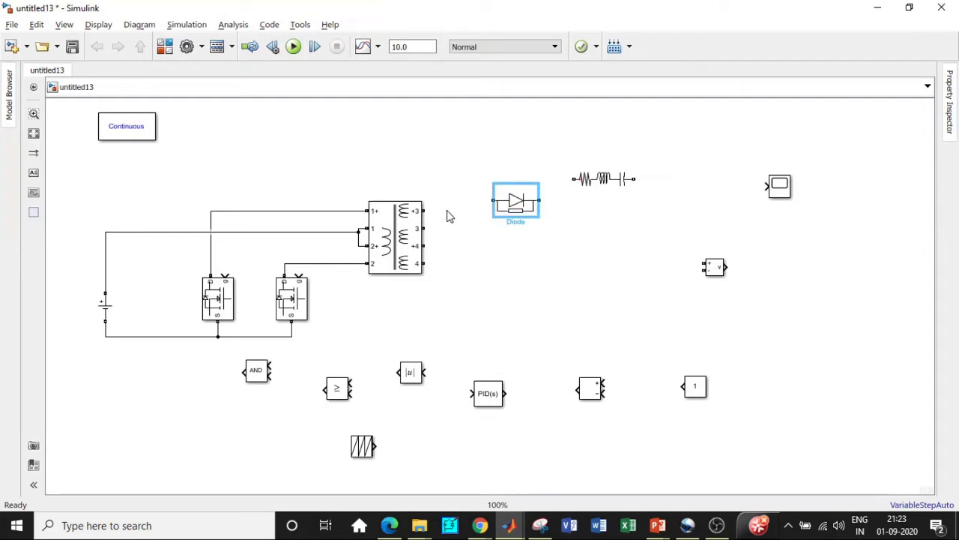
{"action": "left_click_drag", "start_coordinate": [425, 206], "coordinate": [494, 200]}
{"action": "key", "text": "ctrl+c"}
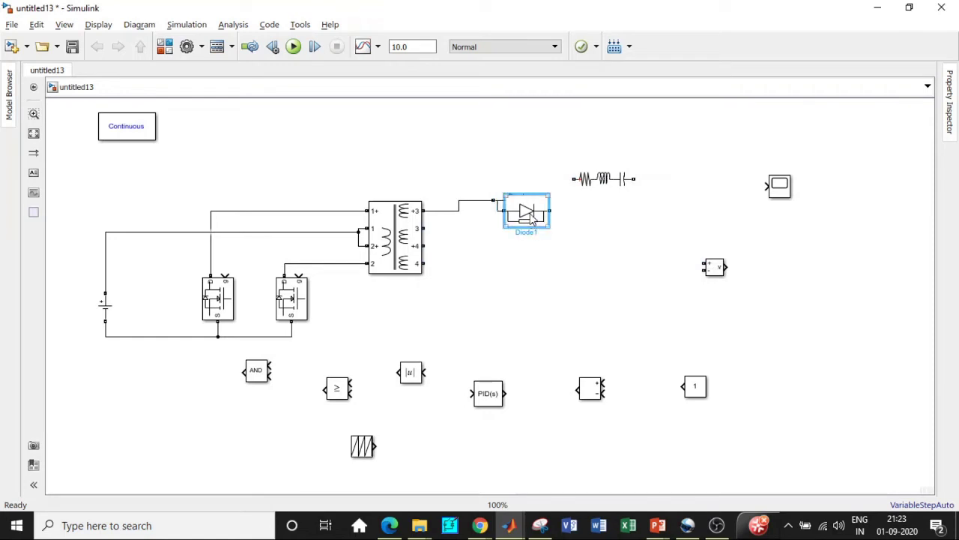
{"action": "key", "text": "ctrl+v"}
{"action": "left_click_drag", "start_coordinate": [427, 263], "coordinate": [540, 201]}
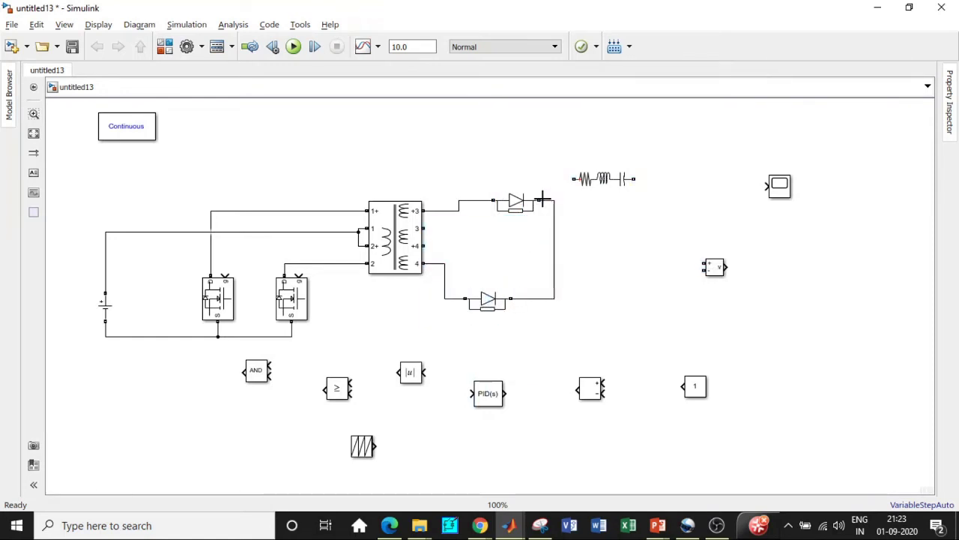
{"action": "left_click_drag", "start_coordinate": [591, 180], "coordinate": [602, 200]}
- Change the Series RLC Branch type to L and its inductance from 1e-3 to 268.19e-6
{"action": "double_click", "coordinate": [604, 200]}
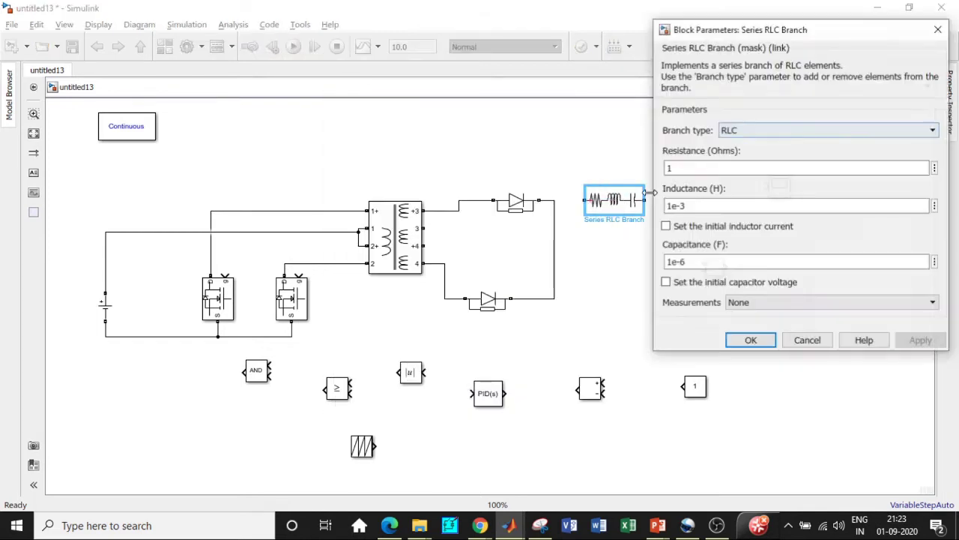
{"action": "left_click", "coordinate": [779, 131]}
{"action": "left_click", "coordinate": [743, 165]}
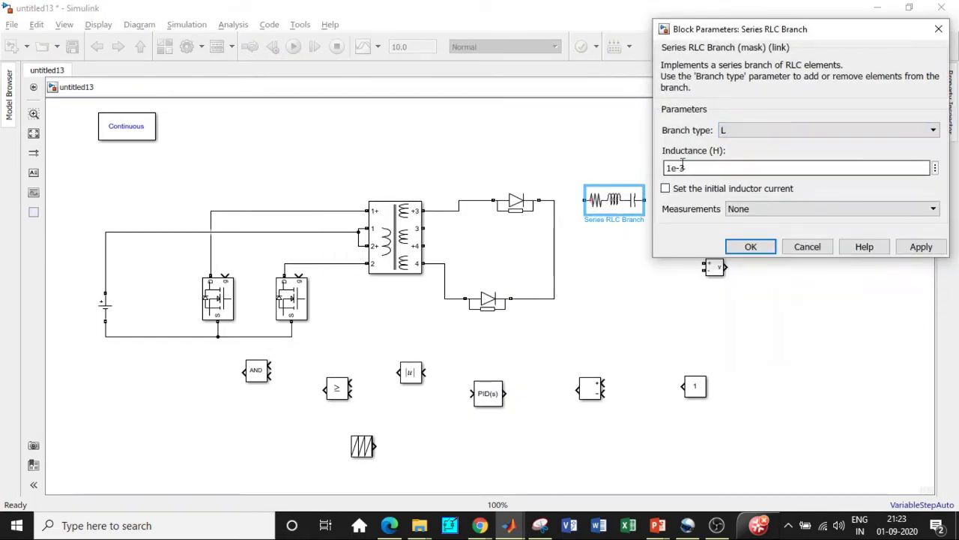
{"action": "double_click", "coordinate": [672, 167]}
{"action": "left_click", "coordinate": [674, 167]}
{"action": "key", "text": "BackSpace"}
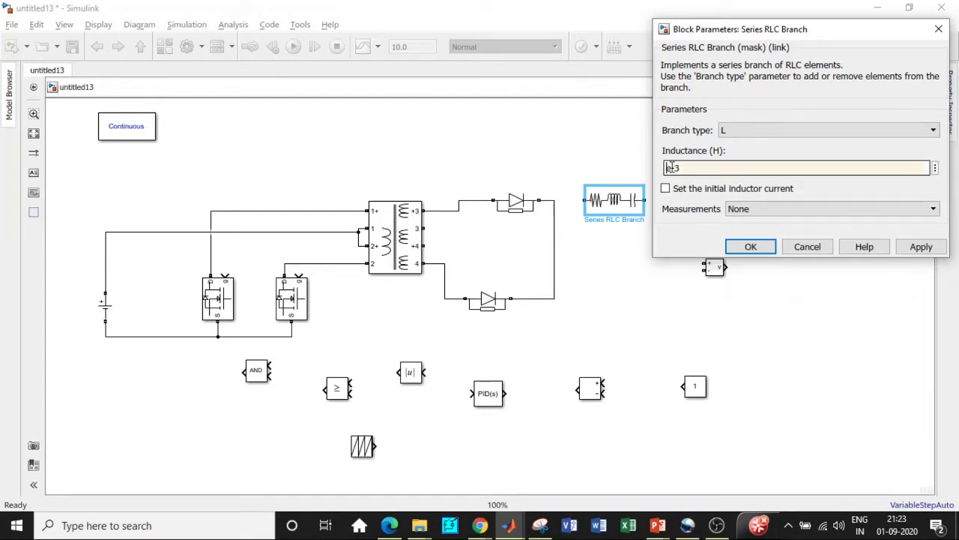
{"action": "type", "text": "2"}
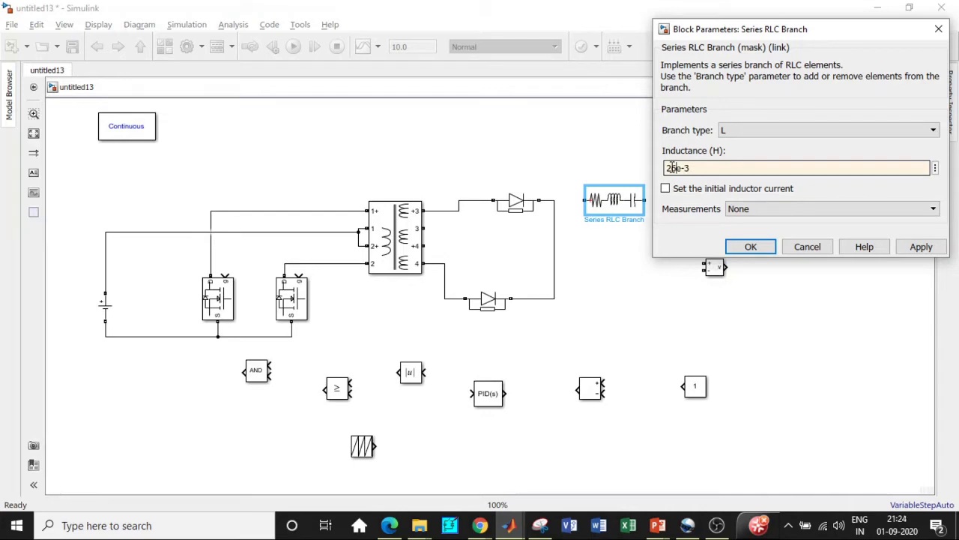
{"action": "type", "text": "5"}
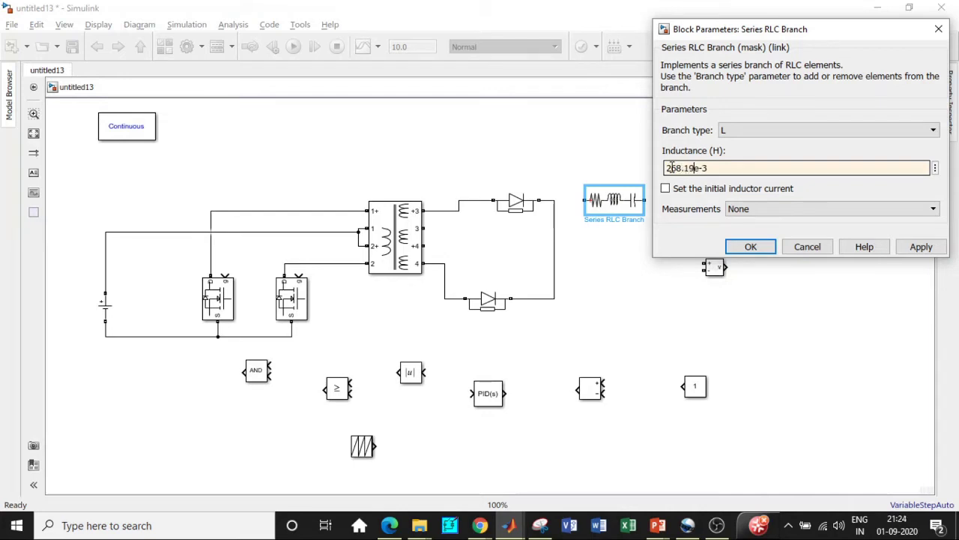
{"action": "left_click", "coordinate": [735, 166]}
{"action": "key", "text": "BackSpace"}
{"action": "type", "text": "6"}
{"action": "left_click", "coordinate": [750, 246]}
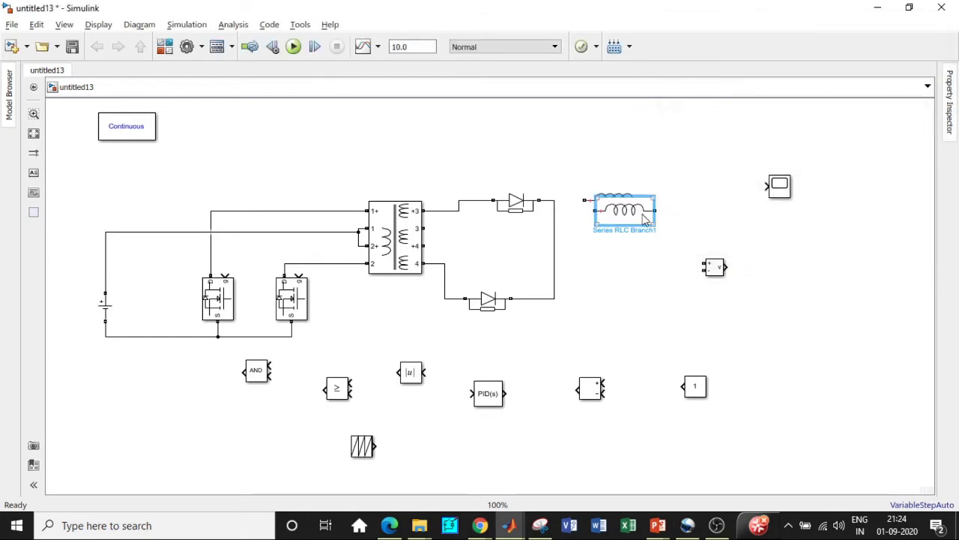
- Copy the inductor branch below, rotate it upright, and make it a 41.42e-6 F capacitor
{"action": "left_click_drag", "start_coordinate": [641, 202], "coordinate": [660, 252]}
{"action": "key", "text": "ctrl+r"}
{"action": "key", "text": "ctrl+r"}
{"action": "key", "text": "ctrl+r"}
{"action": "double_click", "coordinate": [660, 253]}
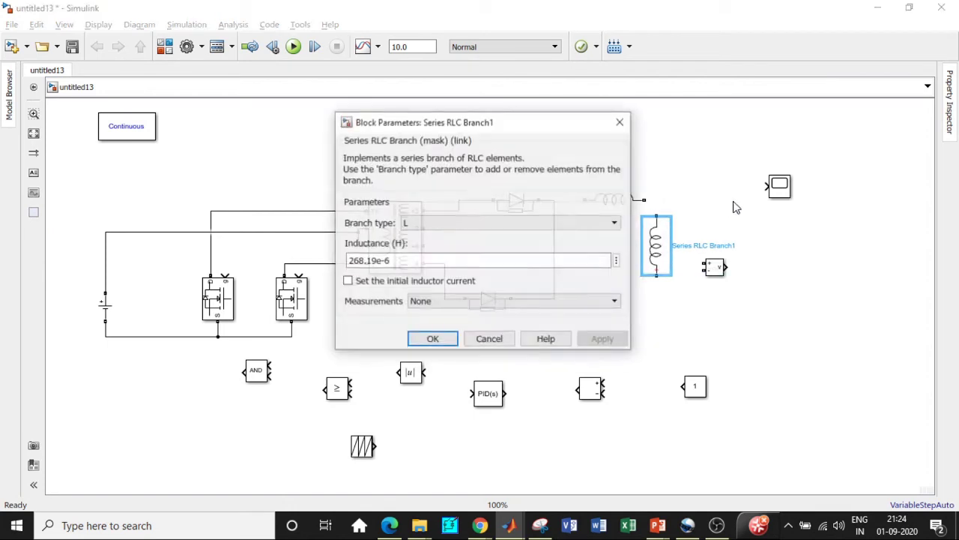
{"action": "left_click", "coordinate": [520, 225]}
{"action": "left_click", "coordinate": [437, 271]}
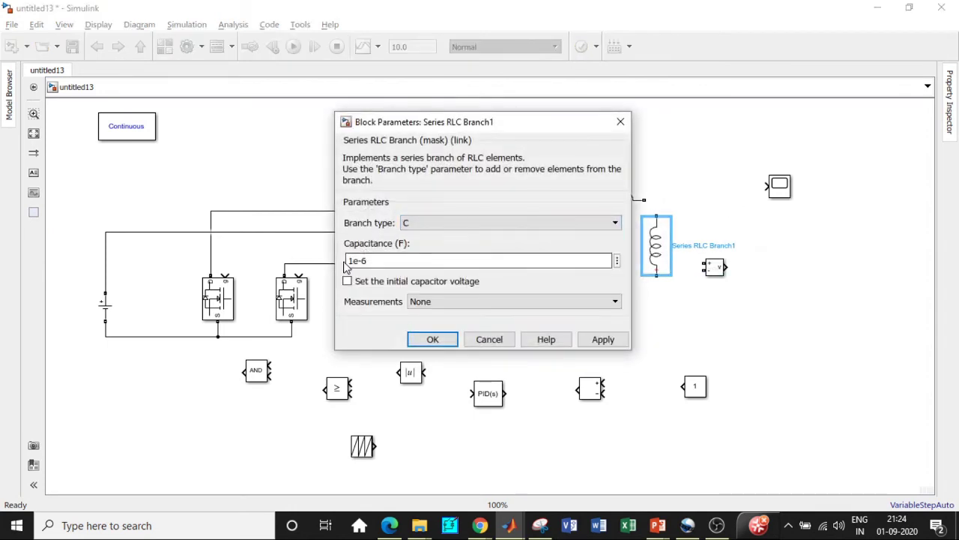
{"action": "left_click", "coordinate": [350, 261]}
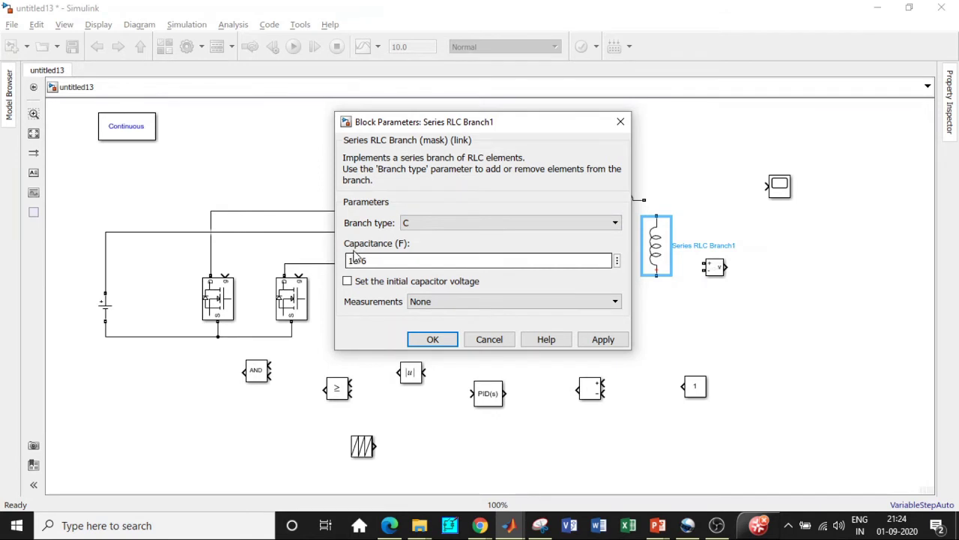
{"action": "double_click", "coordinate": [352, 260]}
{"action": "left_click", "coordinate": [355, 258]}
{"action": "key", "text": "BackSpace"}
{"action": "type", "text": "41.42"}
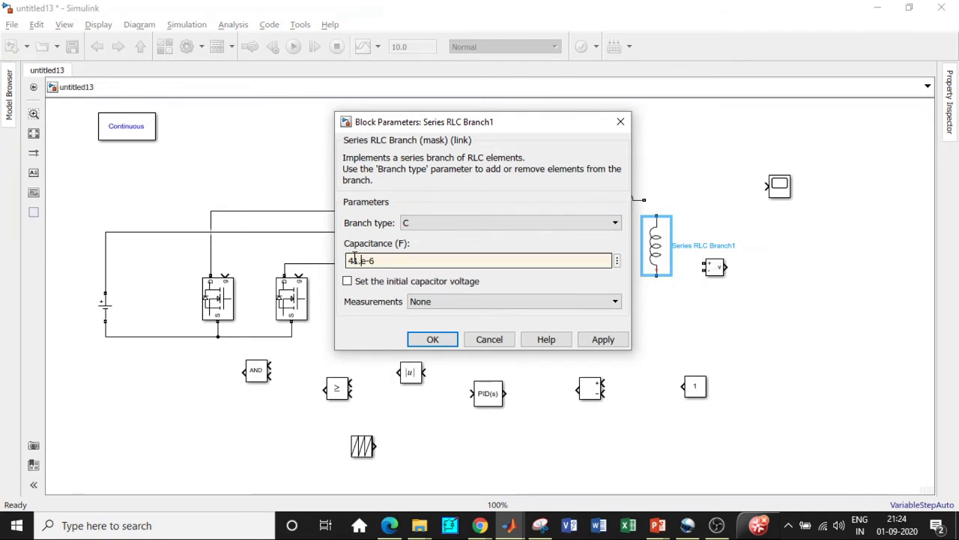
{"action": "left_click", "coordinate": [395, 260]}
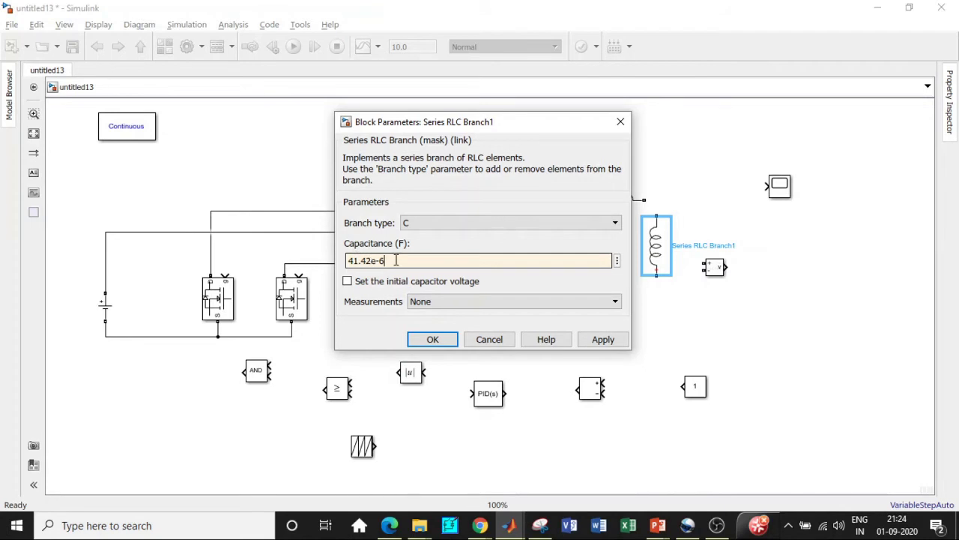
{"action": "left_click", "coordinate": [432, 339]}
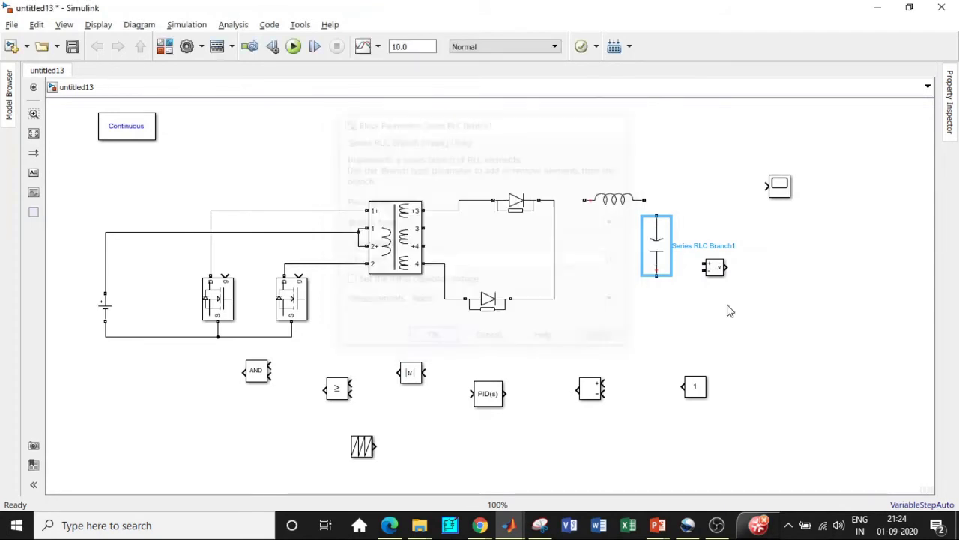
- Shift the Voltage Measurement right and duplicate the capacitor as a resistor with value 4
{"action": "left_click", "coordinate": [788, 253]}
{"action": "left_click_drag", "start_coordinate": [789, 253], "coordinate": [816, 246]}
{"action": "left_click", "coordinate": [657, 243]}
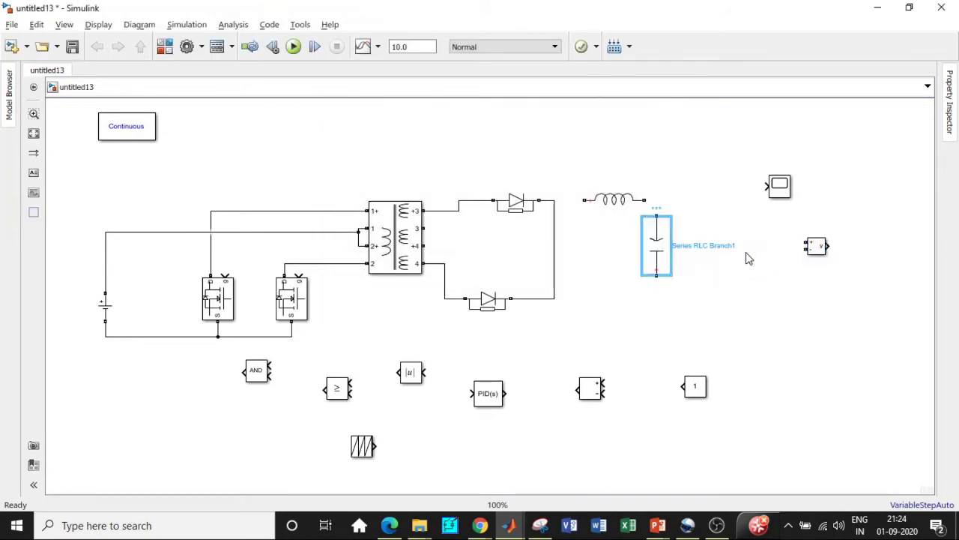
{"action": "left_click_drag", "start_coordinate": [656, 247], "coordinate": [721, 247]}
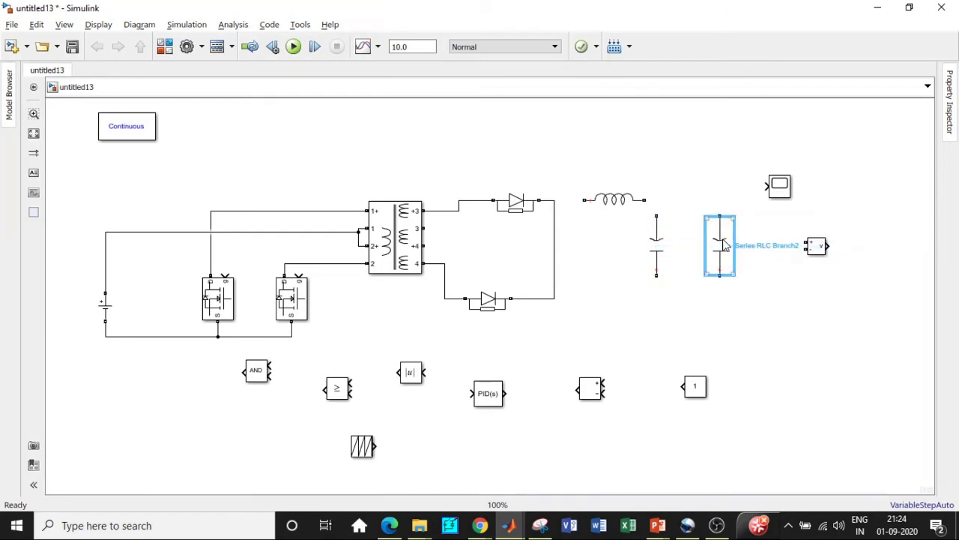
{"action": "double_click", "coordinate": [720, 245]}
{"action": "left_click", "coordinate": [581, 223]}
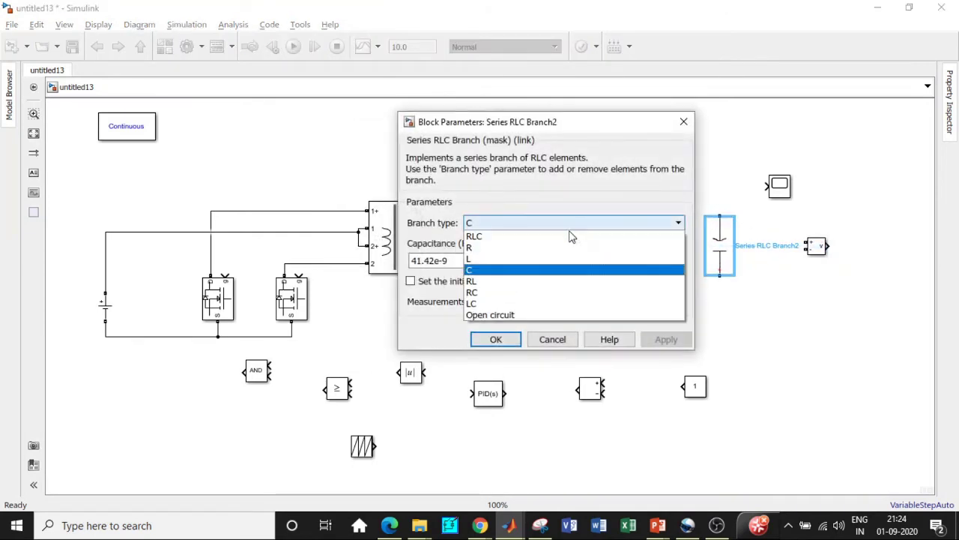
{"action": "left_click", "coordinate": [491, 246]}
{"action": "double_click", "coordinate": [428, 260]}
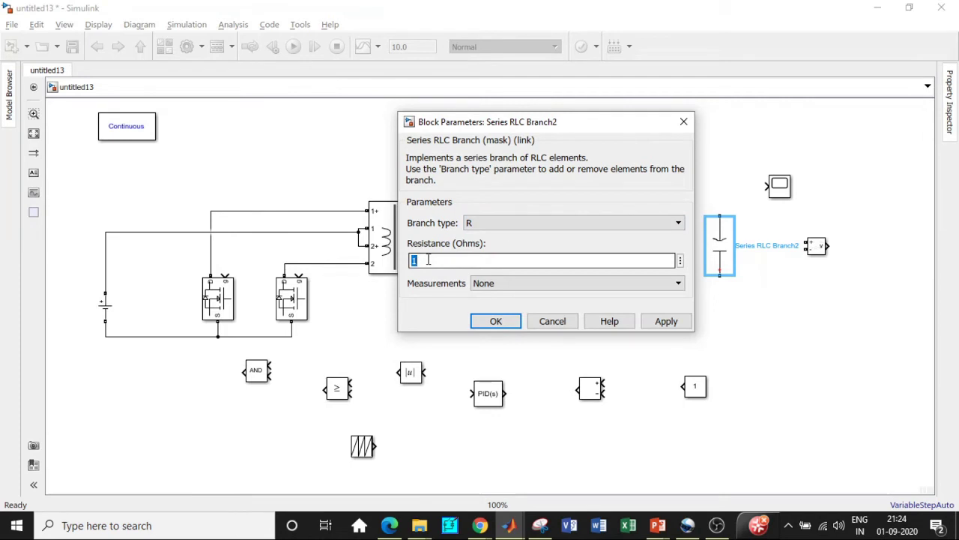
{"action": "type", "text": "4"}
{"action": "left_click", "coordinate": [496, 320]}
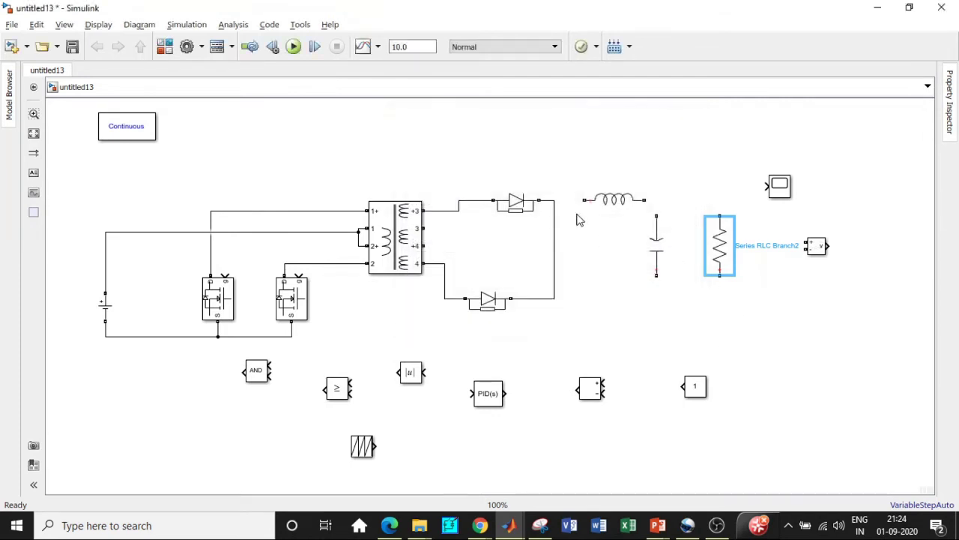
- Wire the inductor, capacitor and resistor to the diode output, return line and transformer ports 3 and +4
{"action": "left_click_drag", "start_coordinate": [584, 200], "coordinate": [554, 200]}
{"action": "left_click_drag", "start_coordinate": [644, 201], "coordinate": [657, 214]}
{"action": "left_click_drag", "start_coordinate": [719, 216], "coordinate": [656, 200]}
{"action": "left_click", "coordinate": [719, 255]}
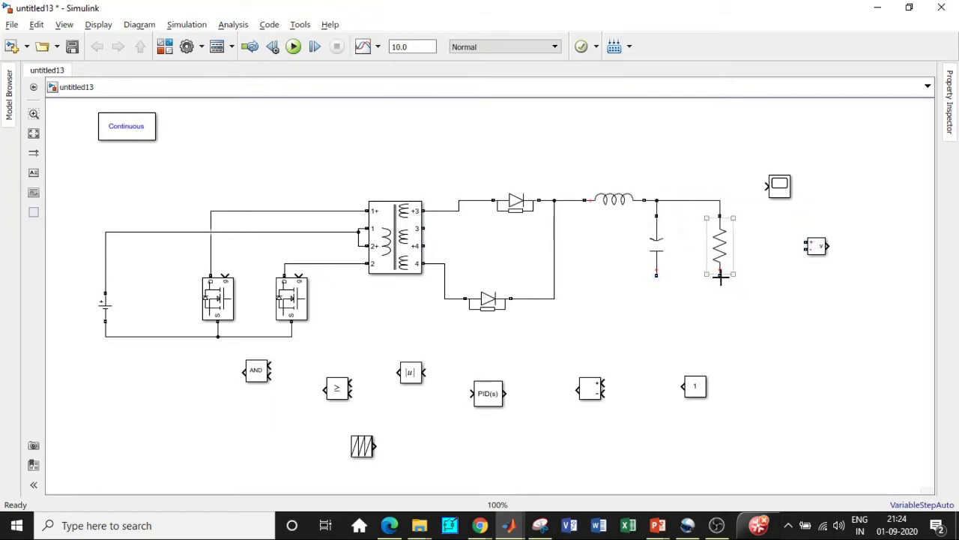
{"action": "left_click_drag", "start_coordinate": [720, 276], "coordinate": [554, 298]}
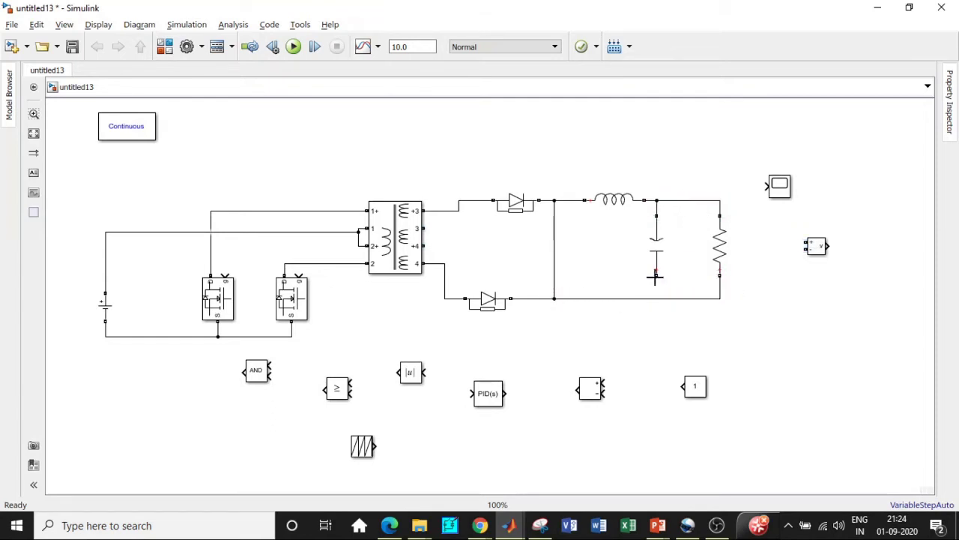
{"action": "left_click_drag", "start_coordinate": [655, 277], "coordinate": [657, 298]}
{"action": "left_click_drag", "start_coordinate": [423, 244], "coordinate": [443, 253]}
{"action": "key", "text": "Delete"}
{"action": "mouse_move", "coordinate": [438, 244]}
{"action": "left_mouse_down"}
{"action": "mouse_move", "coordinate": [431, 228]}
{"action": "mouse_move", "coordinate": [657, 298]}
{"action": "left_mouse_up"}
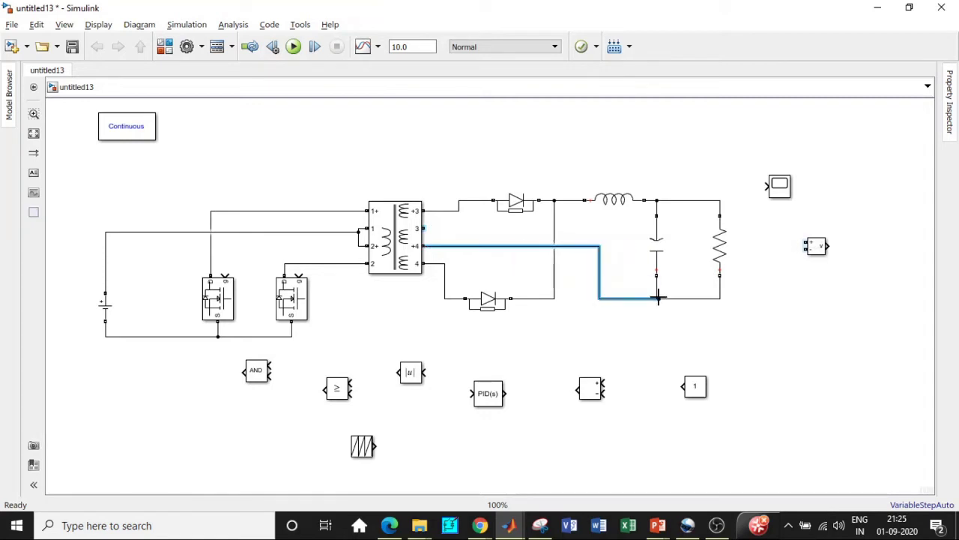
{"action": "left_click_drag", "start_coordinate": [427, 226], "coordinate": [443, 245]}
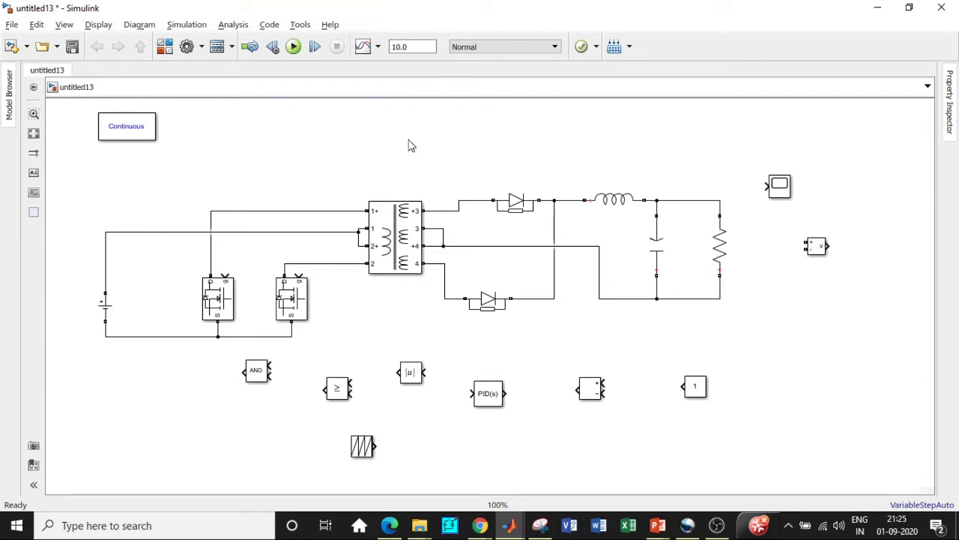
- Measure the resistor voltage into the Scope and feed the Constant into the Sum's + input
{"action": "left_click_drag", "start_coordinate": [785, 188], "coordinate": [863, 163]}
{"action": "left_click", "coordinate": [808, 235]}
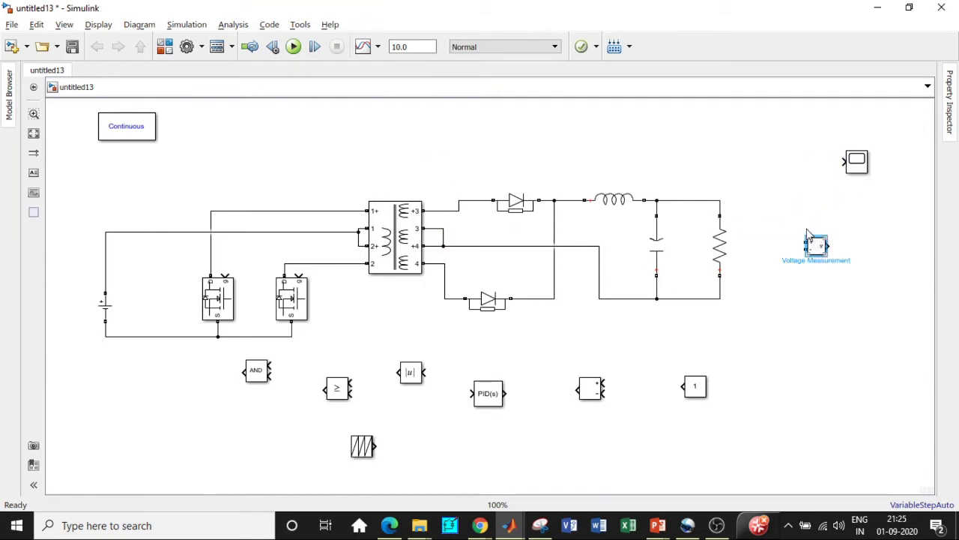
{"action": "left_click_drag", "start_coordinate": [814, 248], "coordinate": [720, 204]}
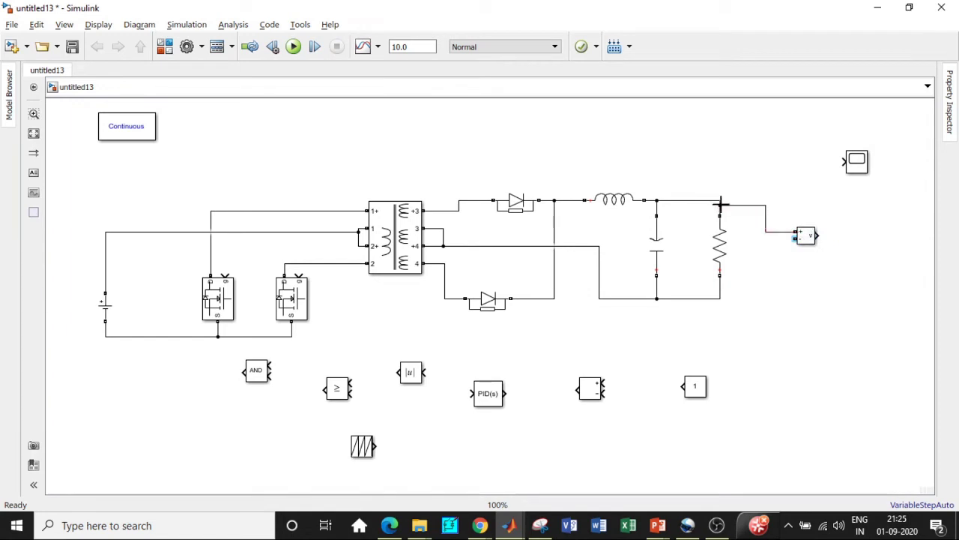
{"action": "mouse_move", "coordinate": [793, 239]}
{"action": "left_mouse_down"}
{"action": "mouse_move", "coordinate": [743, 290]}
{"action": "mouse_move", "coordinate": [720, 295]}
{"action": "left_mouse_up"}
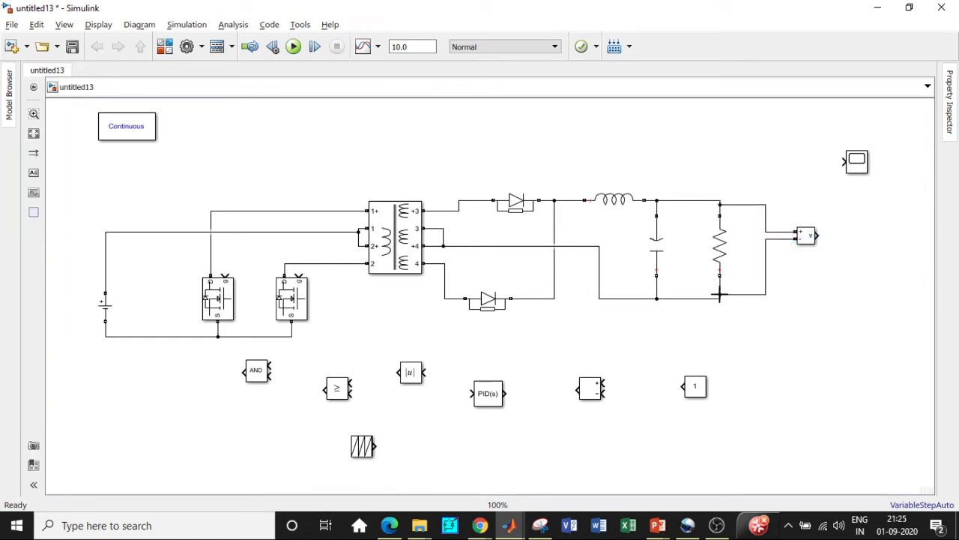
{"action": "left_click_drag", "start_coordinate": [819, 235], "coordinate": [845, 153]}
{"action": "mouse_move", "coordinate": [684, 386]}
{"action": "left_mouse_down"}
{"action": "mouse_move", "coordinate": [604, 383]}
{"action": "mouse_move", "coordinate": [822, 235]}
{"action": "left_mouse_up"}
- Set the Constant to 17.5 and feed the Sum's error output into the PID Controller
{"action": "double_click", "coordinate": [694, 386]}
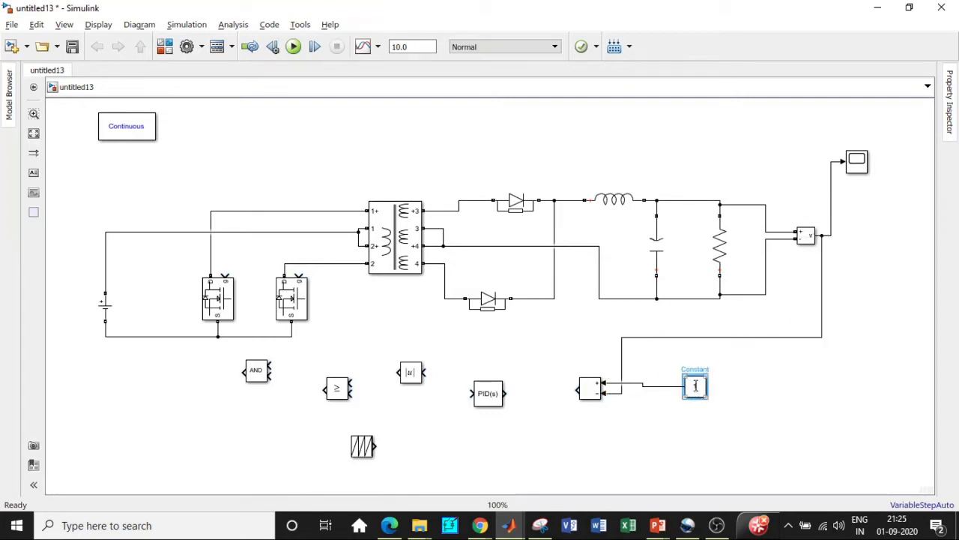
{"action": "type", "text": "17.5"}
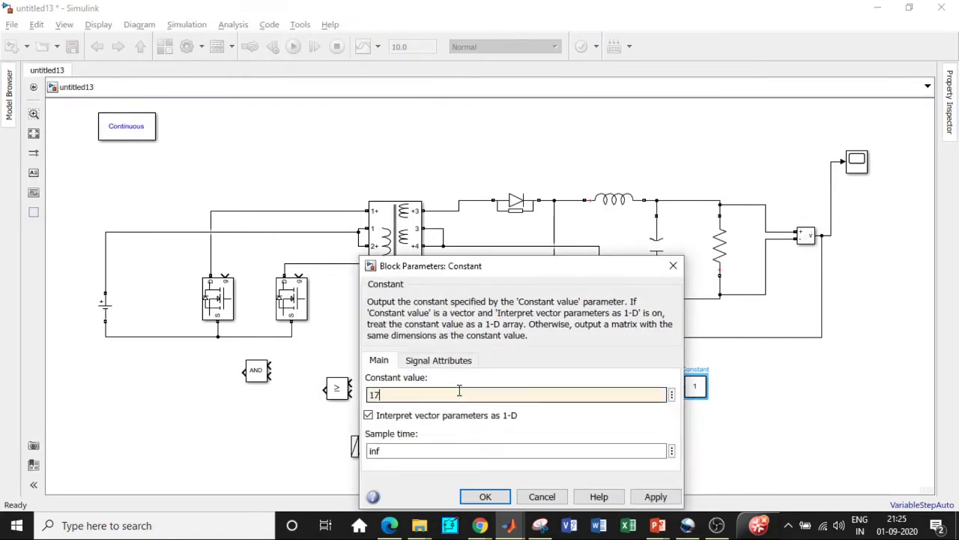
{"action": "left_click", "coordinate": [485, 496]}
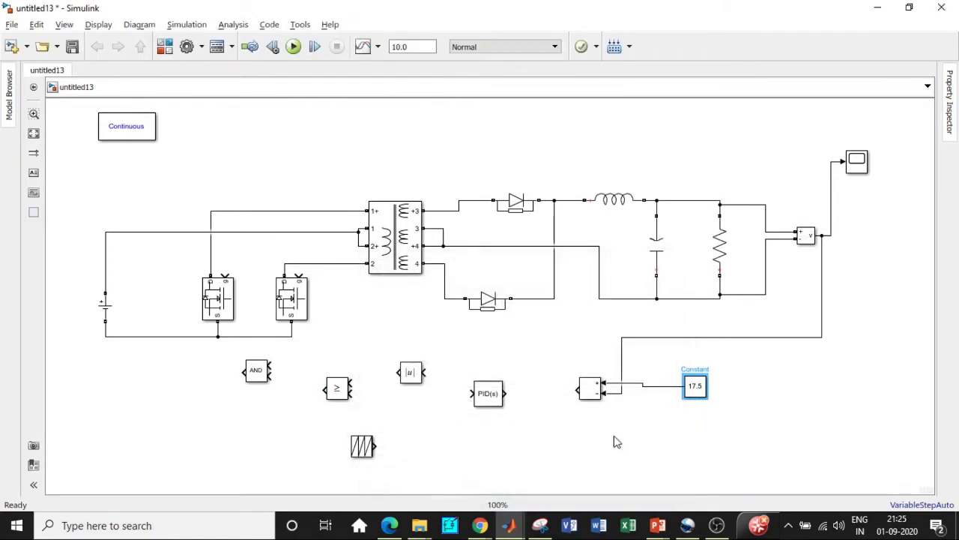
{"action": "left_click", "coordinate": [506, 393]}
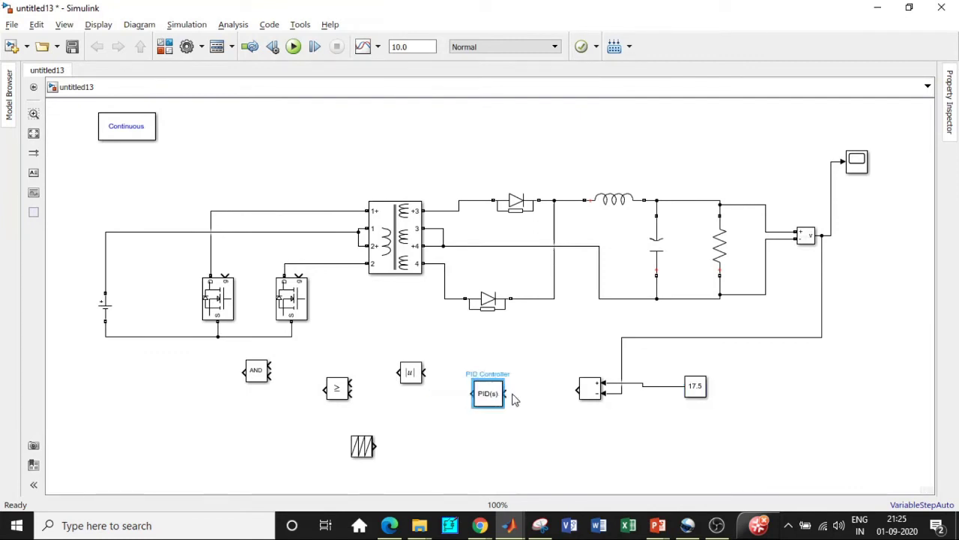
{"action": "left_click_drag", "start_coordinate": [507, 393], "coordinate": [577, 389]}
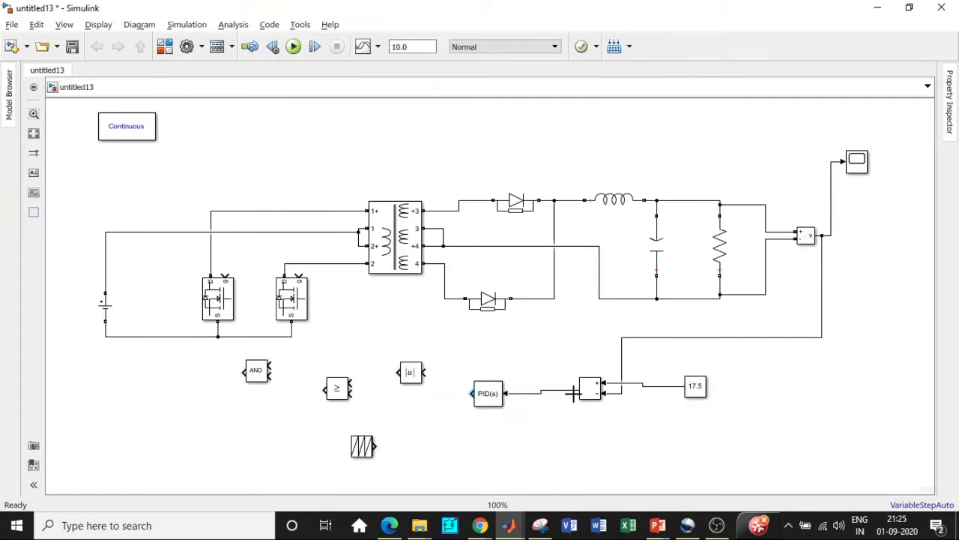
- Set the PID Controller's proportional gain to 0 and integral gain to 7
{"action": "left_click", "coordinate": [486, 399]}
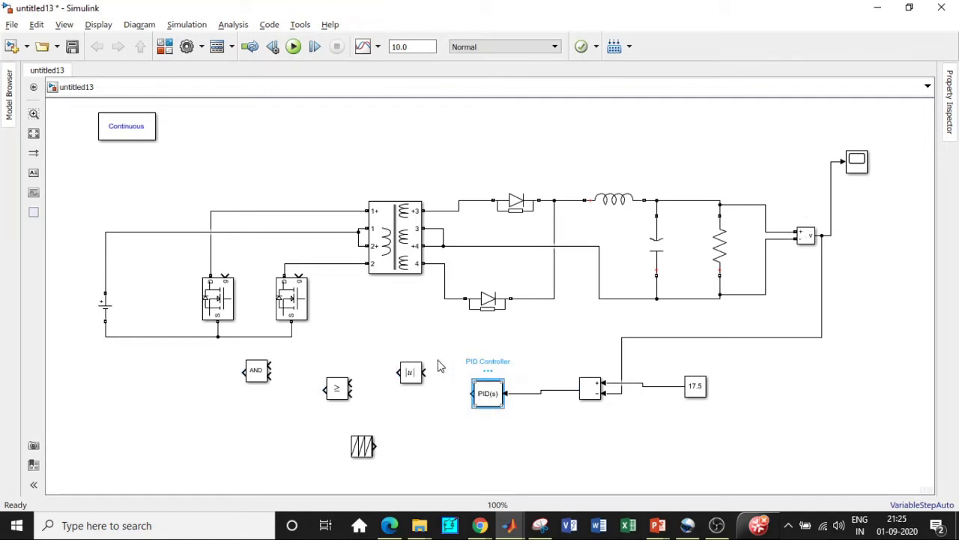
{"action": "key", "text": "Return"}
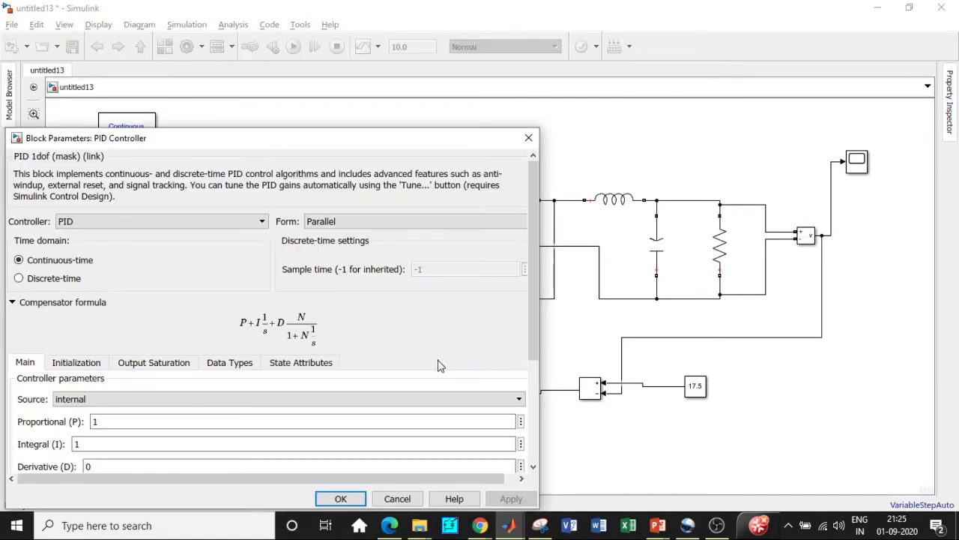
{"action": "double_click", "coordinate": [156, 422]}
{"action": "type", "text": "0"}
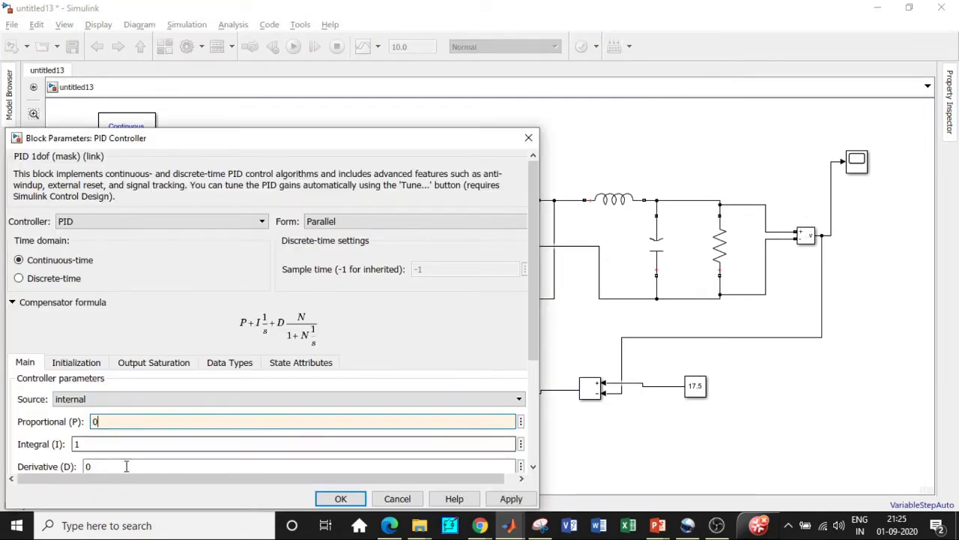
{"action": "double_click", "coordinate": [114, 447]}
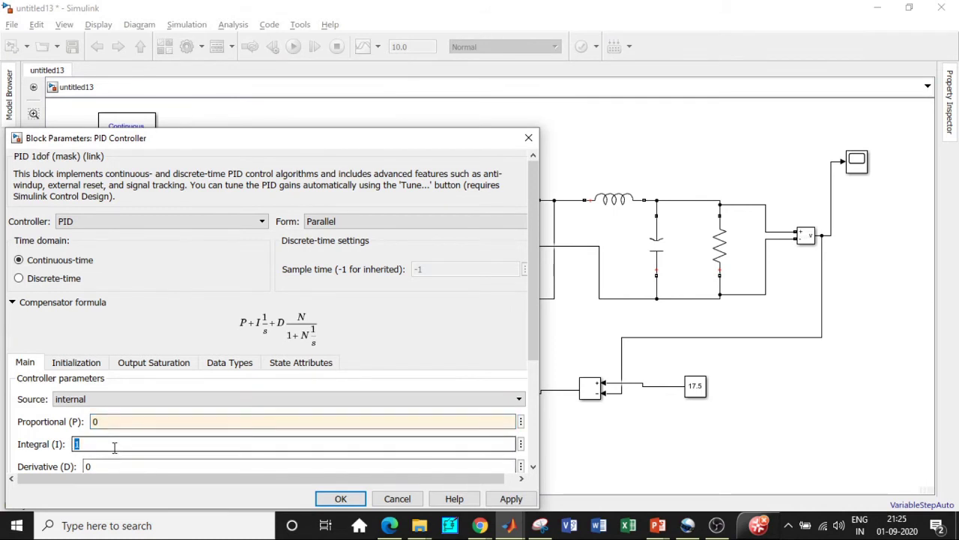
{"action": "type", "text": "7"}
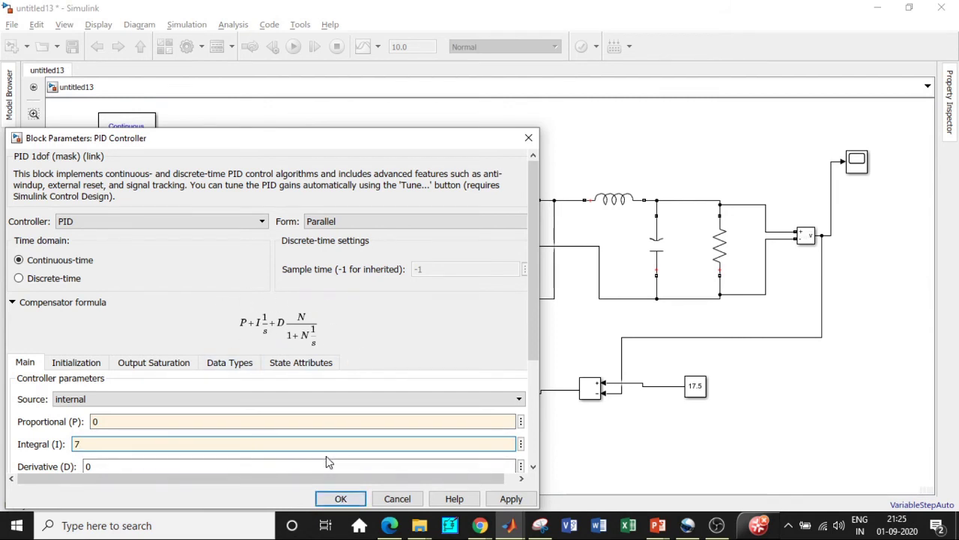
{"action": "left_click", "coordinate": [339, 499]}
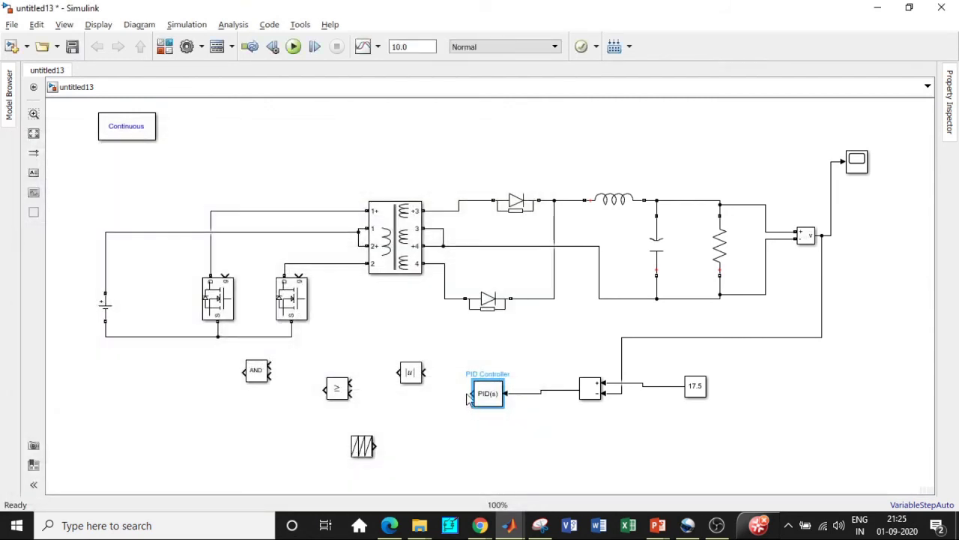
- Route the PID output through Abs into the comparator, together with the repeating sequence
{"action": "left_click_drag", "start_coordinate": [363, 447], "coordinate": [390, 449]}
{"action": "left_click_drag", "start_coordinate": [410, 380], "coordinate": [396, 373]}
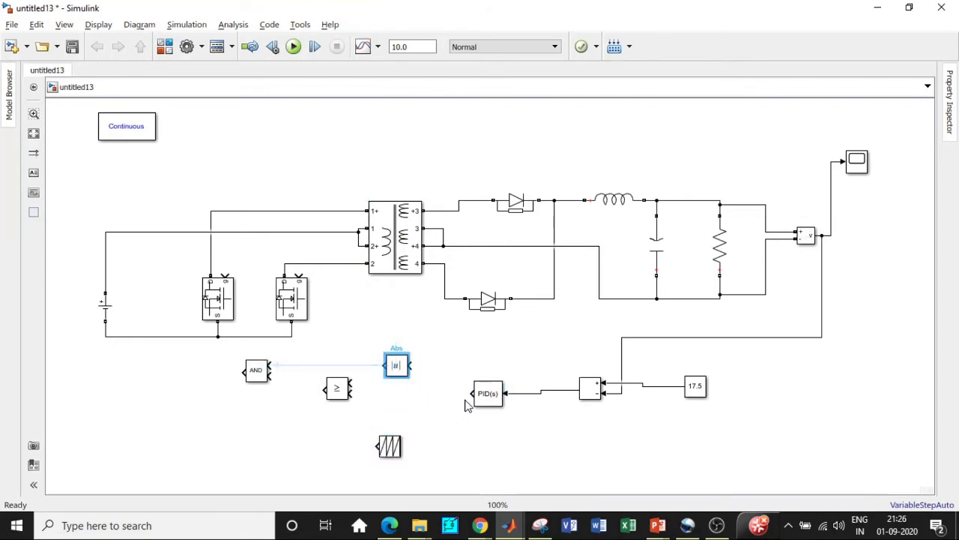
{"action": "left_click_drag", "start_coordinate": [468, 396], "coordinate": [411, 365]}
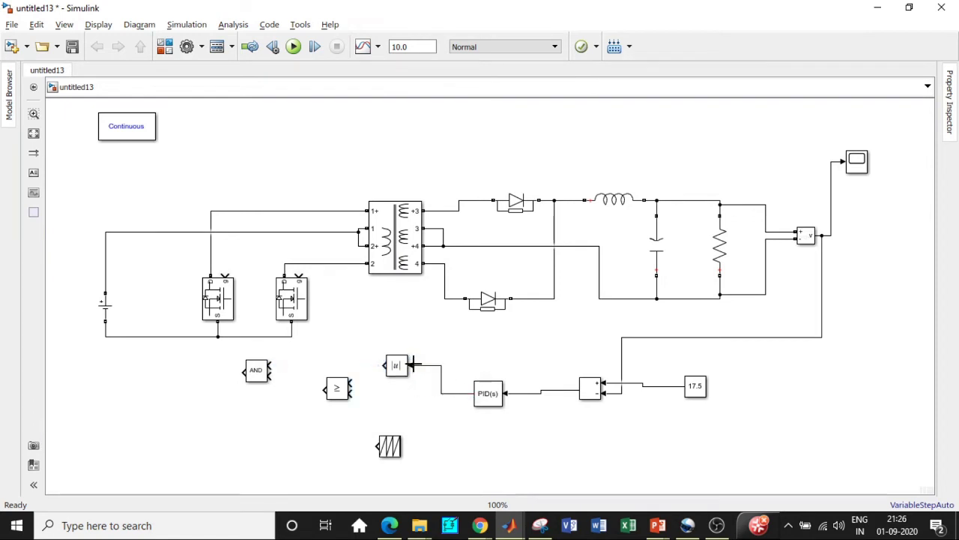
{"action": "left_click_drag", "start_coordinate": [375, 446], "coordinate": [350, 391]}
{"action": "left_click_drag", "start_coordinate": [385, 365], "coordinate": [350, 383]}
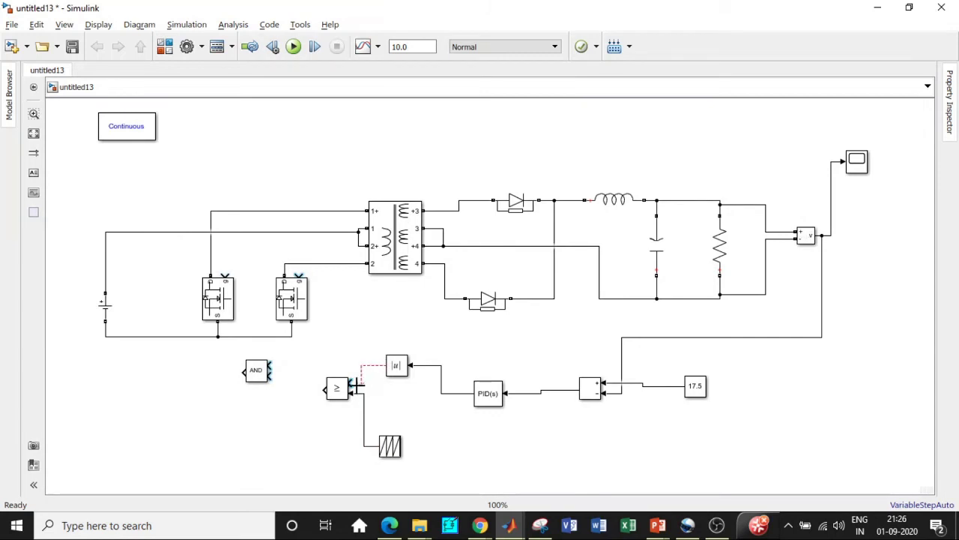
- Change the logic block to NOT, feed it from the comparator, and wire the first MOSFET gate
{"action": "left_click", "coordinate": [260, 374]}
{"action": "left_click_drag", "start_coordinate": [260, 375], "coordinate": [263, 387]}
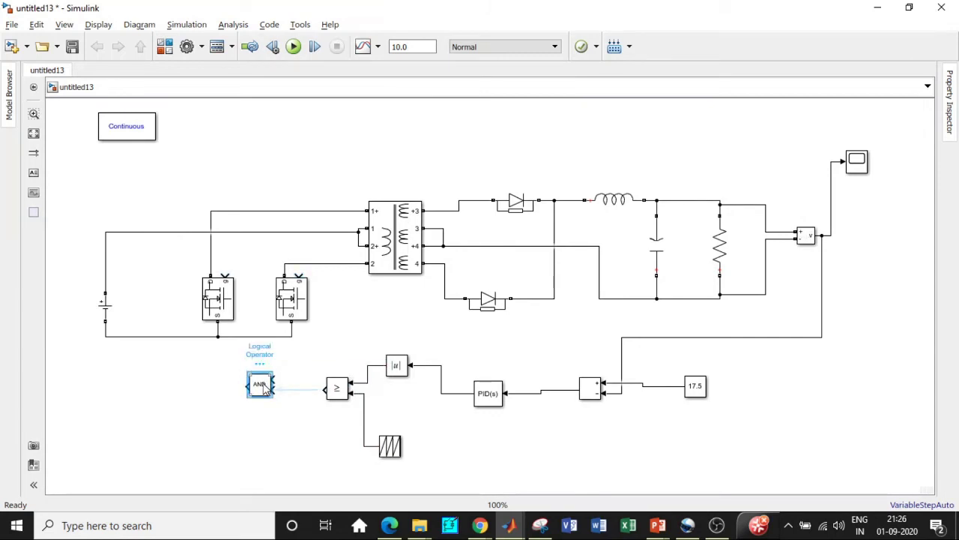
{"action": "double_click", "coordinate": [259, 383]}
{"action": "left_click", "coordinate": [356, 379]}
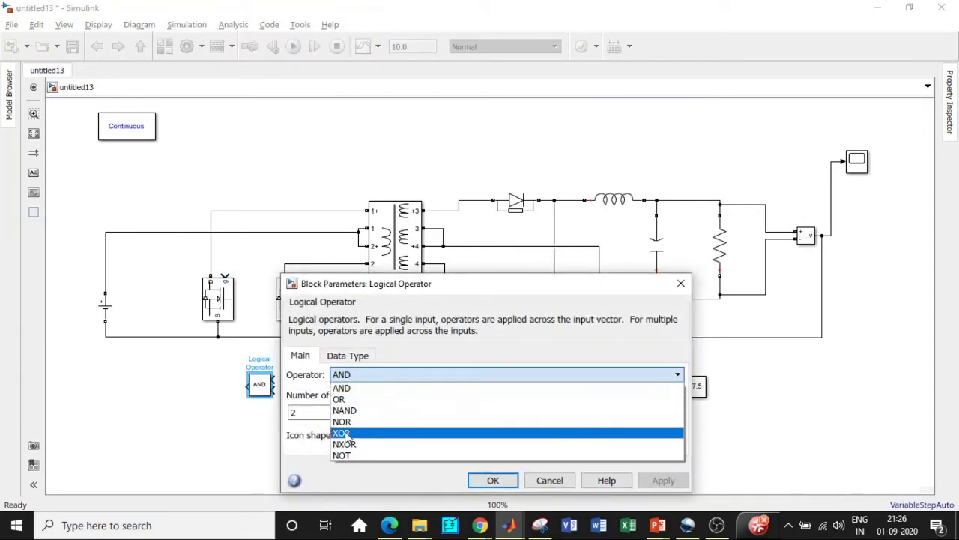
{"action": "left_click", "coordinate": [442, 455]}
{"action": "left_click", "coordinate": [493, 442]}
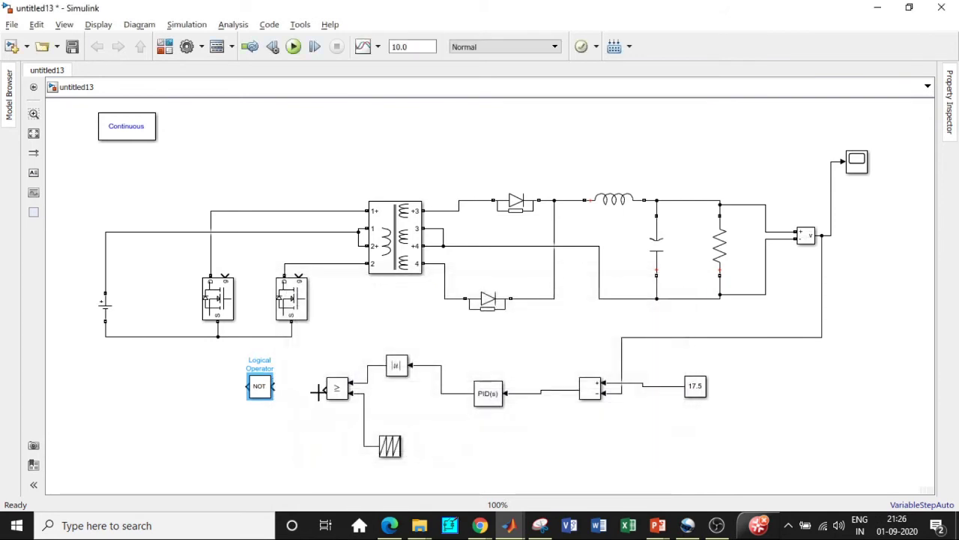
{"action": "left_click_drag", "start_coordinate": [326, 388], "coordinate": [298, 275]}
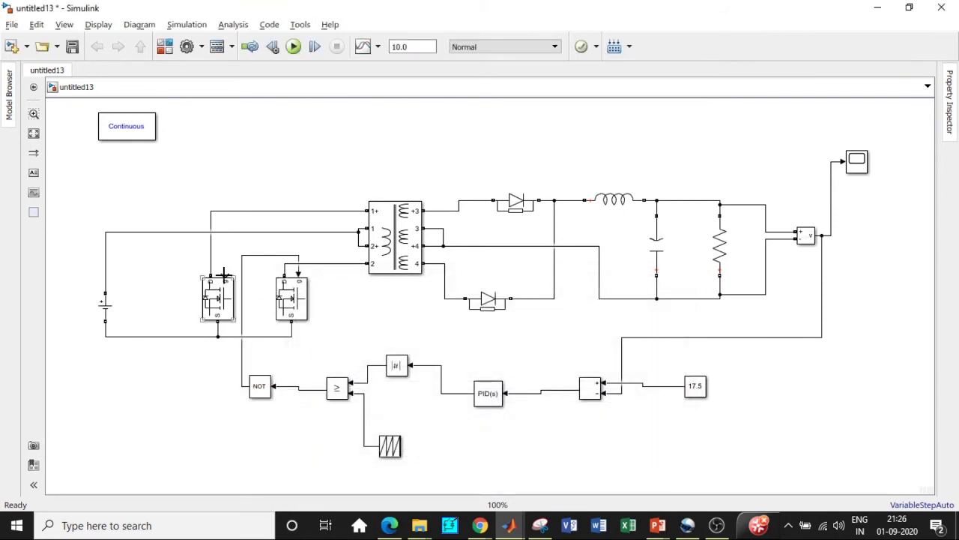
{"action": "left_click_drag", "start_coordinate": [224, 274], "coordinate": [313, 394]}
{"action": "left_click_drag", "start_coordinate": [224, 274], "coordinate": [300, 387]}
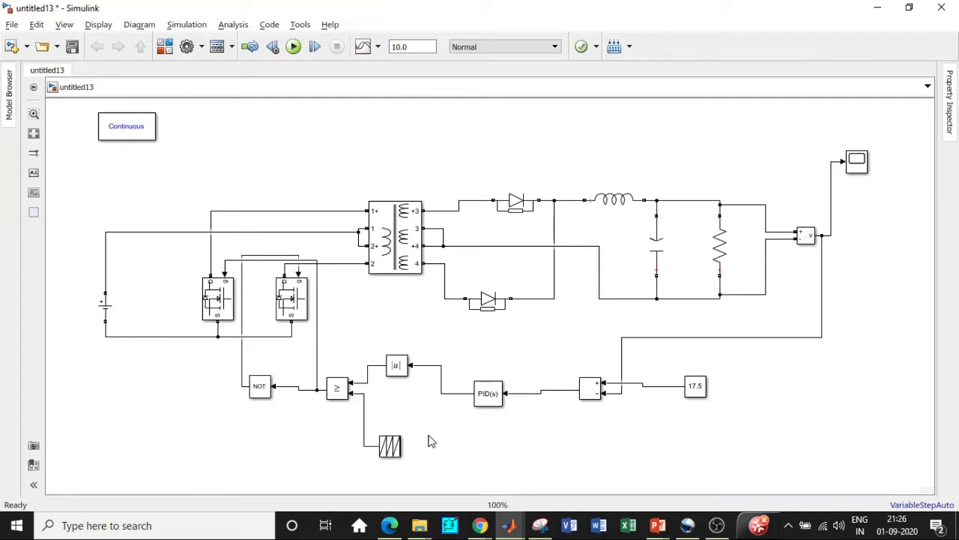
- Set the Repeating Sequence time values to [0 1/150000] and output values to [0 1]
{"action": "double_click", "coordinate": [389, 447]}
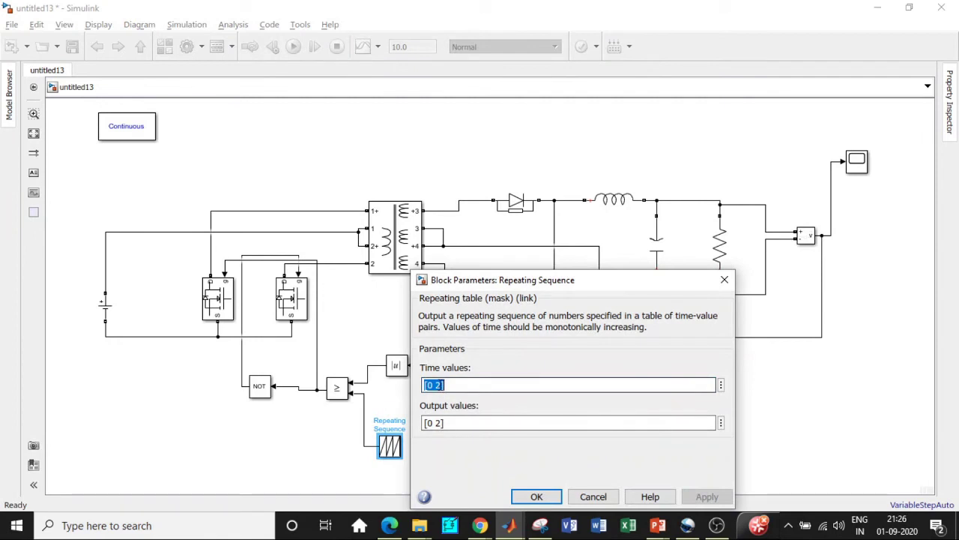
{"action": "left_click", "coordinate": [442, 385]}
{"action": "key", "text": "BackSpace"}
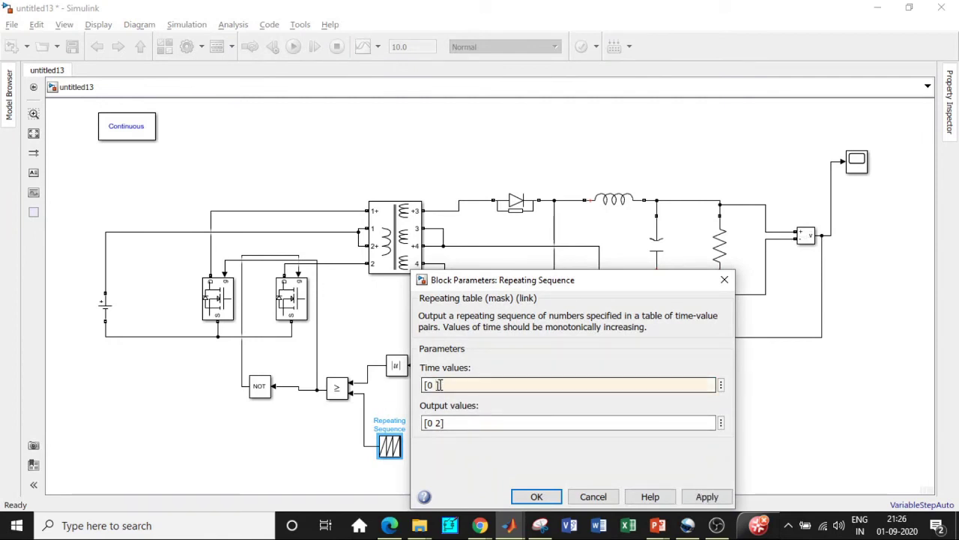
{"action": "type", "text": "1/150000"}
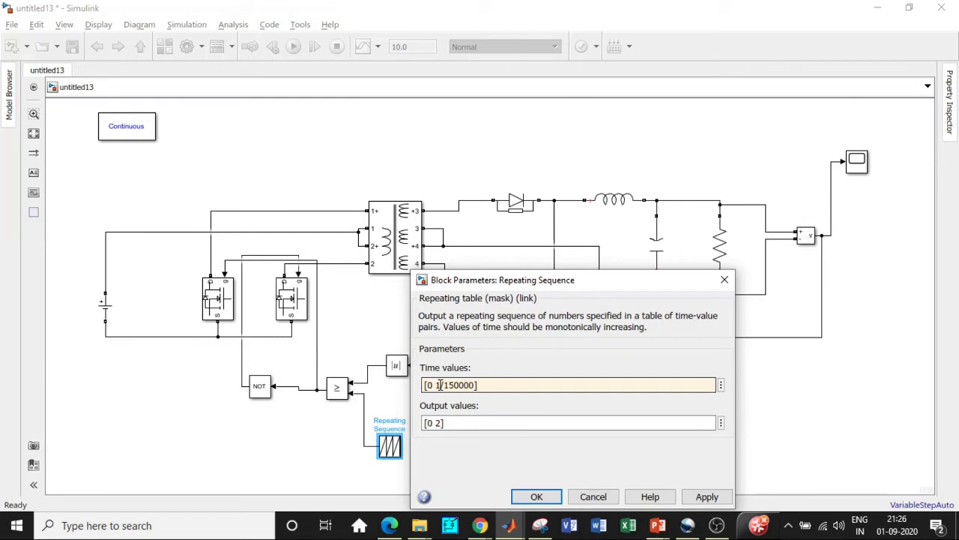
{"action": "triple_click", "coordinate": [440, 419]}
{"action": "left_click", "coordinate": [441, 422]}
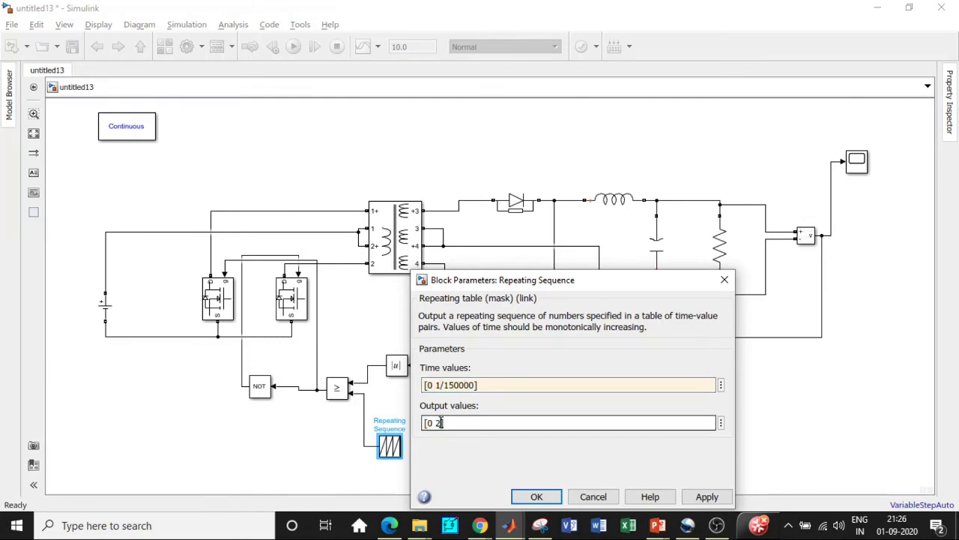
{"action": "key", "text": "BackSpace"}
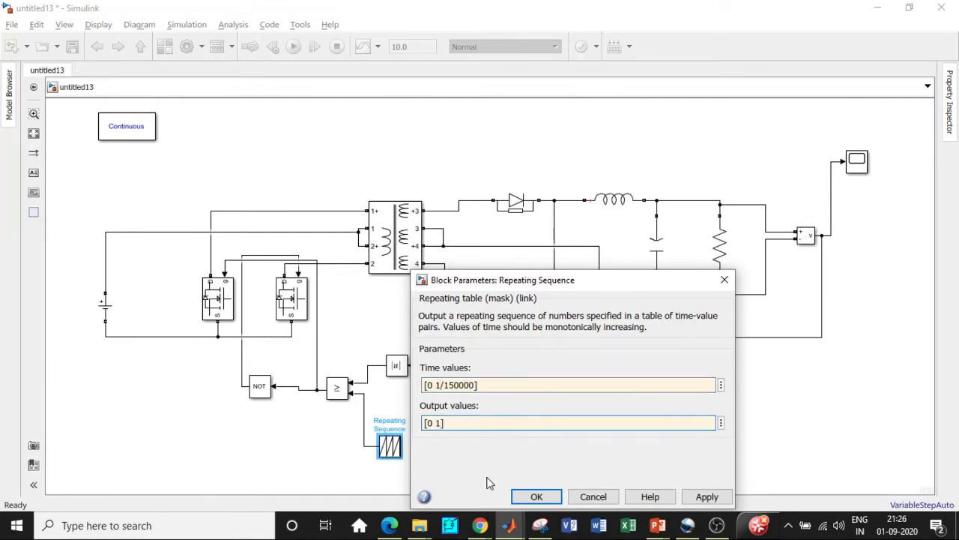
{"action": "left_click", "coordinate": [536, 498]}
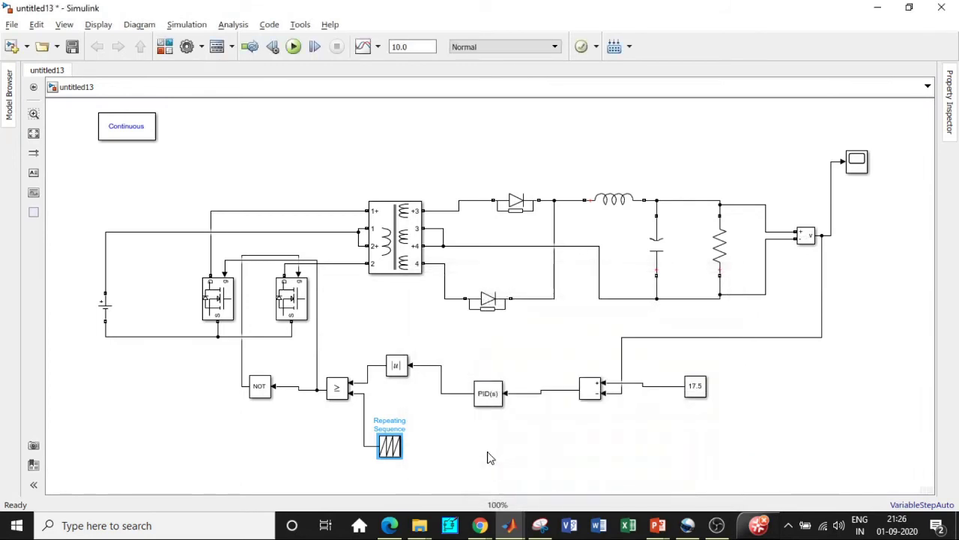
- Change the DC Voltage Source amplitude from 100 to 50 V
{"action": "double_click", "coordinate": [105, 310]}
{"action": "double_click", "coordinate": [145, 308]}
{"action": "type", "text": "50"}
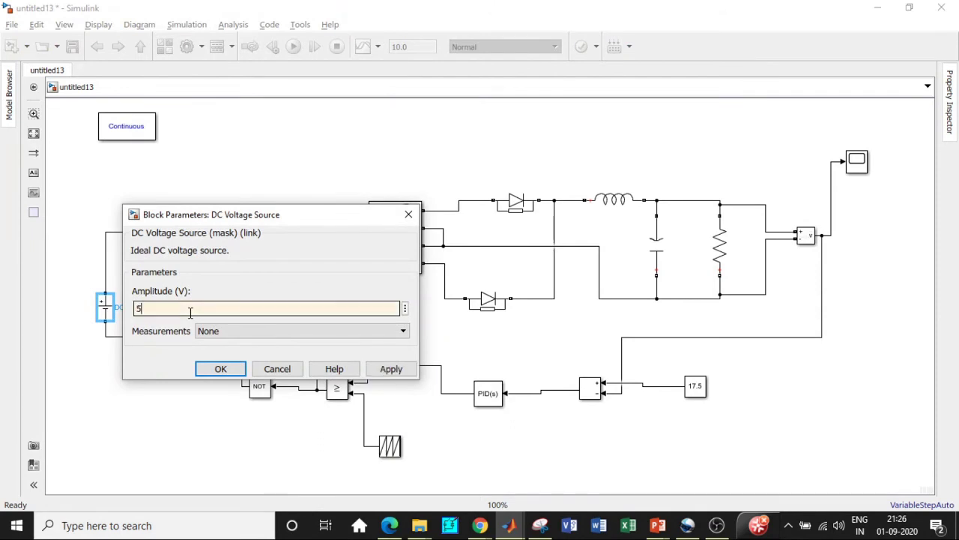
{"action": "left_click", "coordinate": [221, 368]}
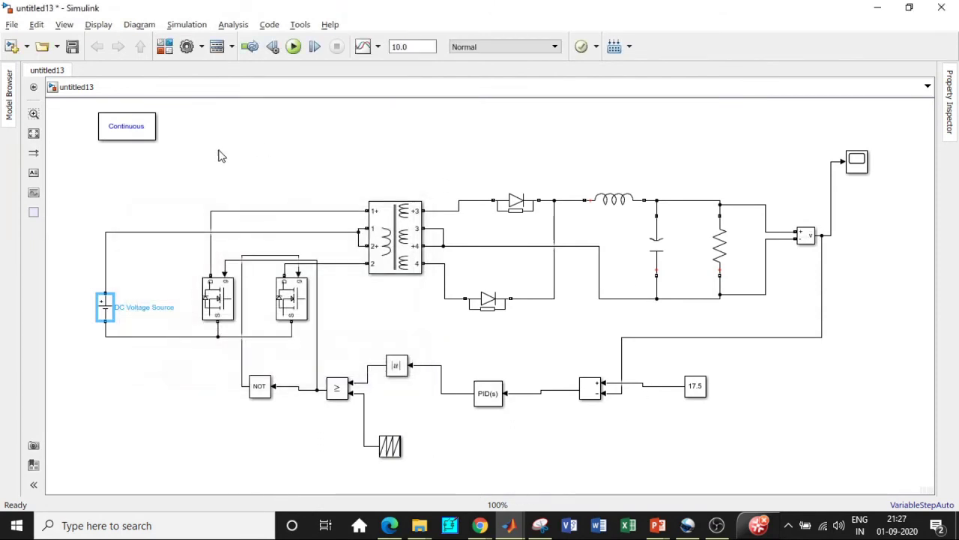
- Run the converter model with a 0.5 s stop time and select the Scope block
{"action": "left_click", "coordinate": [407, 47]}
{"action": "type", "text": "0.5"}
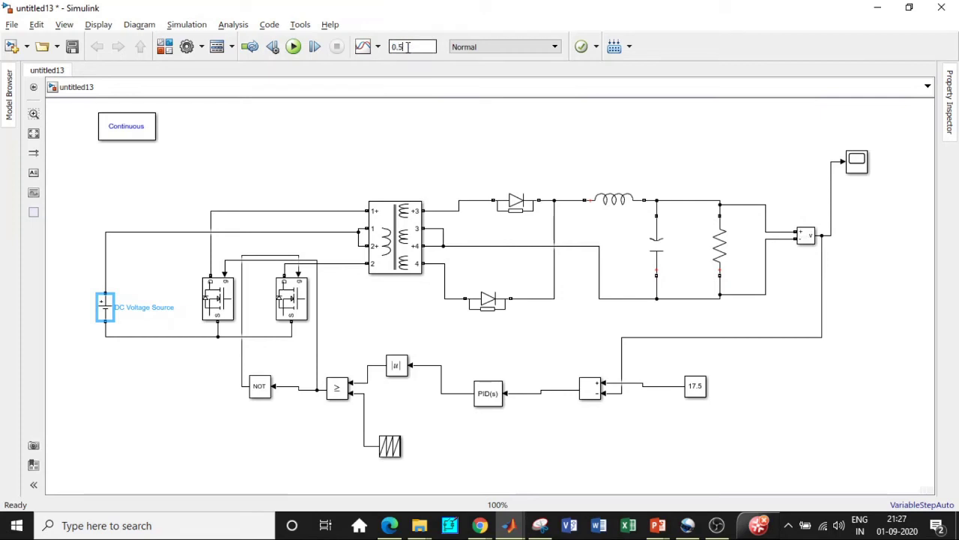
{"action": "key", "text": "Return"}
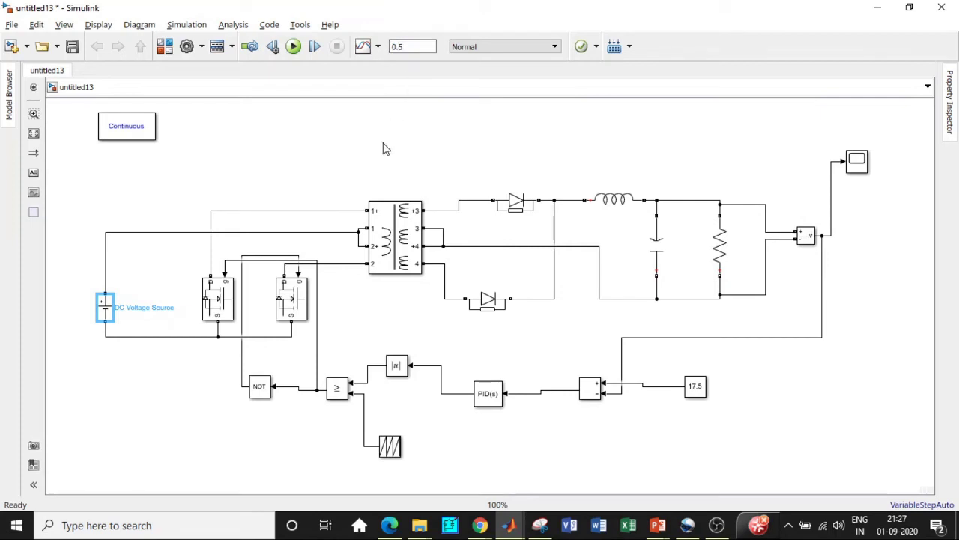
{"action": "left_click", "coordinate": [294, 48]}
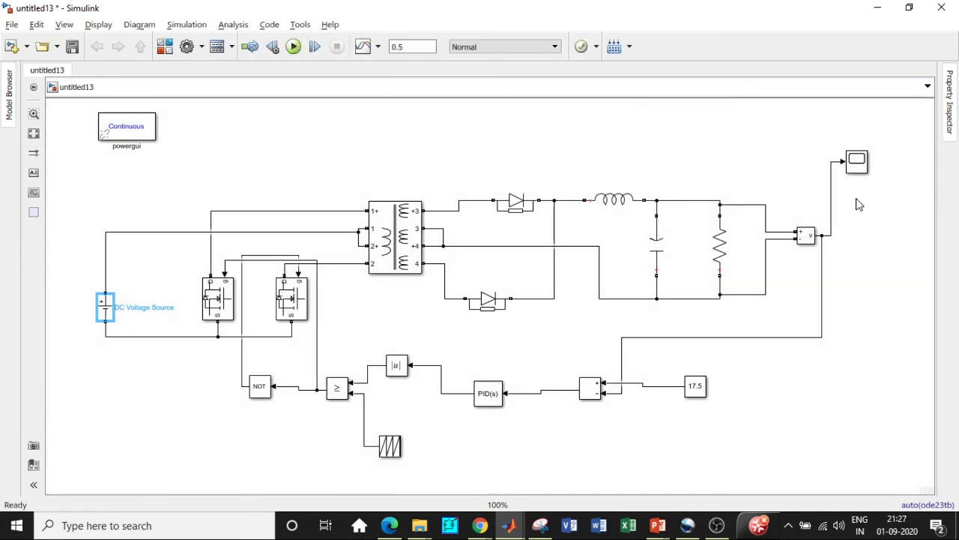
{"action": "left_click", "coordinate": [856, 172]}
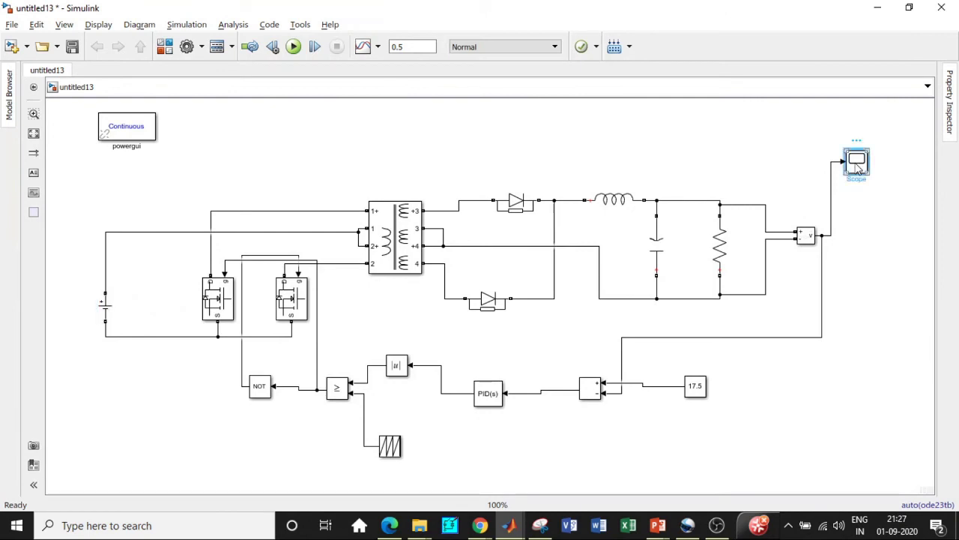
{"action": "key", "text": "Tab"}
{"action": "left_click", "coordinate": [858, 165]}
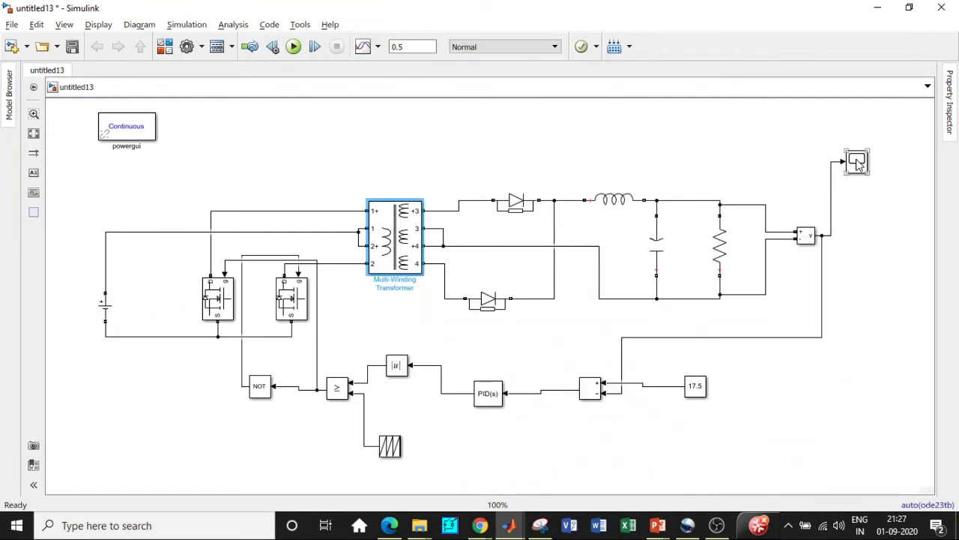
{"action": "double_click", "coordinate": [858, 165]}
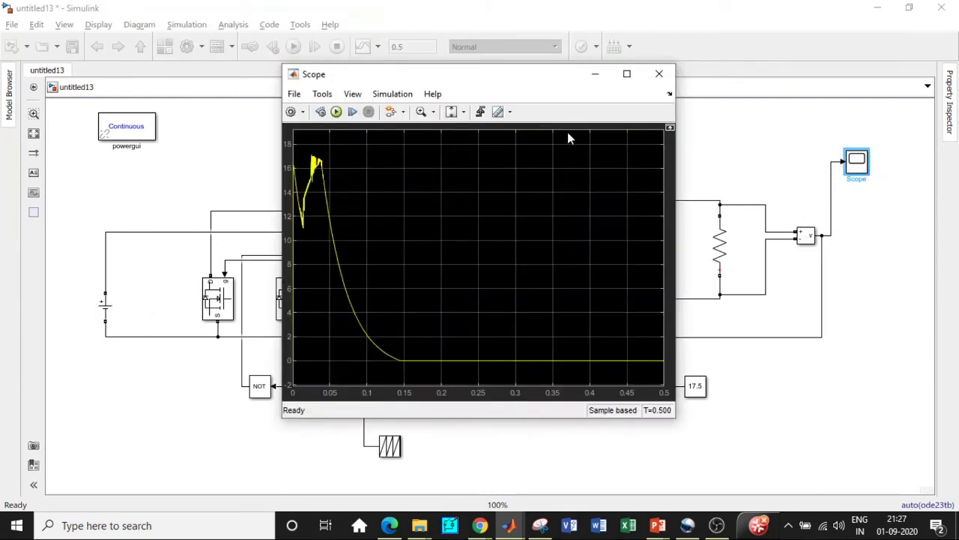
{"action": "left_click", "coordinate": [626, 74]}
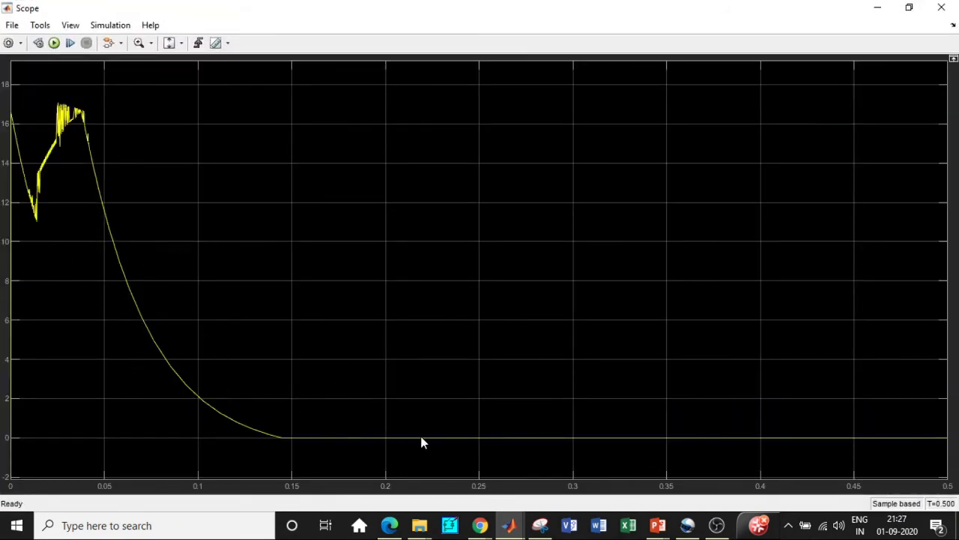
{"action": "left_click", "coordinate": [942, 7]}
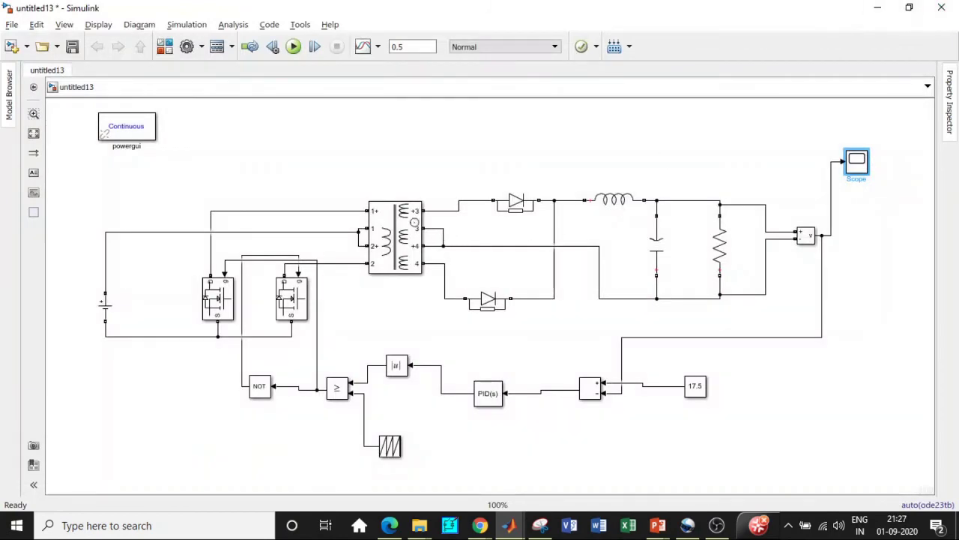
- Enter 50 for both transformer magnetization resistance Rm and magnetization inductance Lm
{"action": "double_click", "coordinate": [405, 228]}
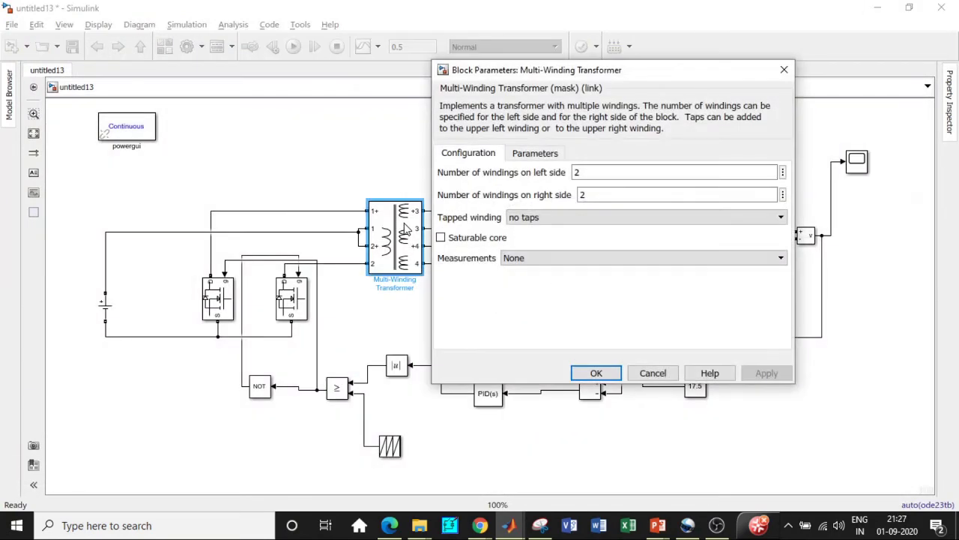
{"action": "left_click", "coordinate": [533, 154]}
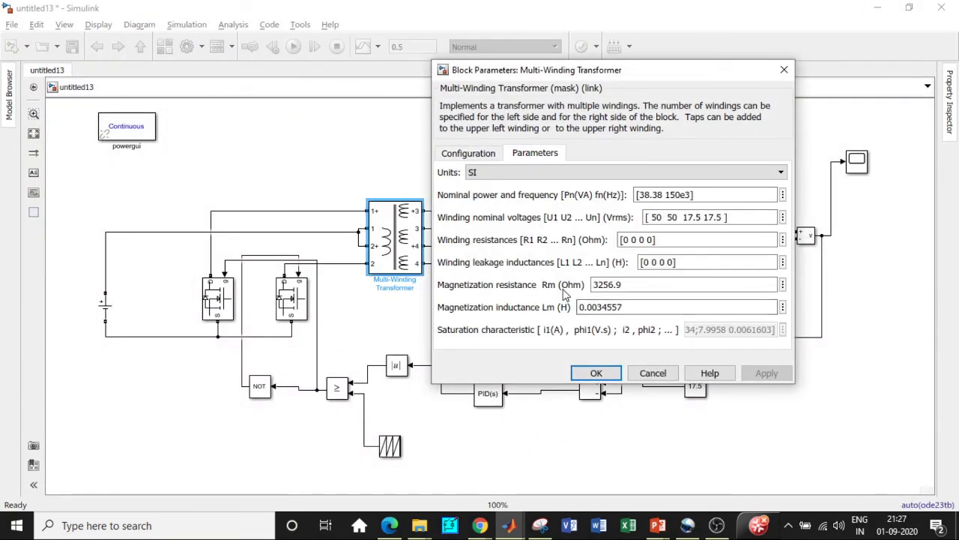
{"action": "double_click", "coordinate": [610, 284]}
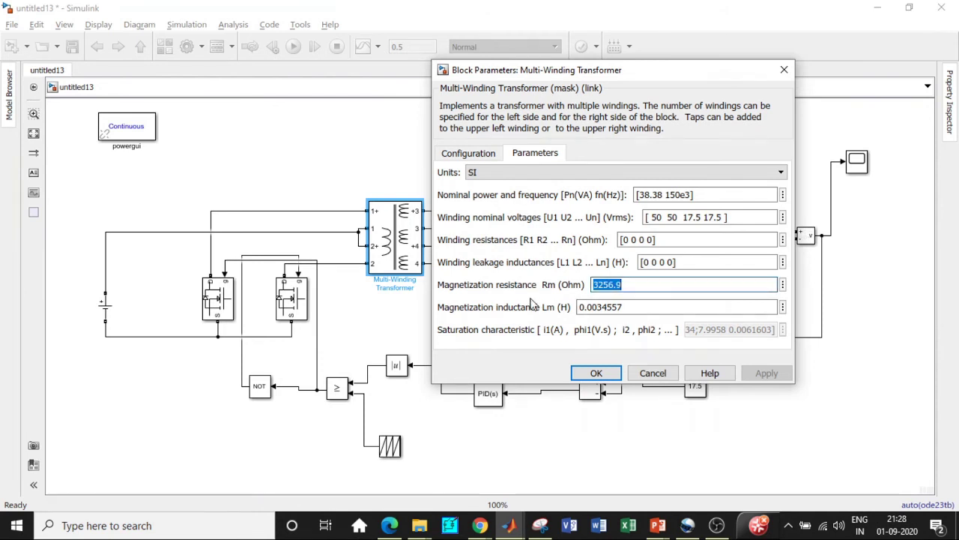
{"action": "type", "text": "50"}
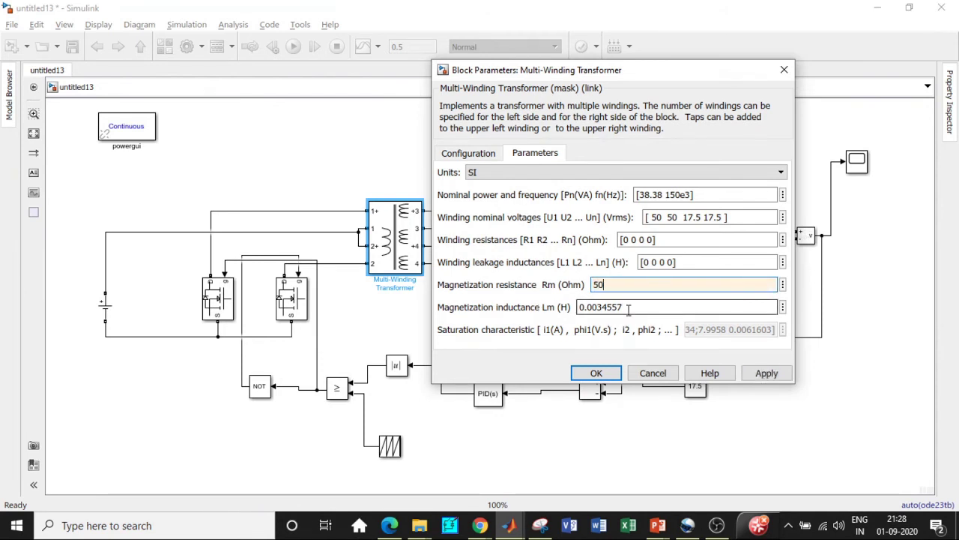
{"action": "double_click", "coordinate": [627, 308]}
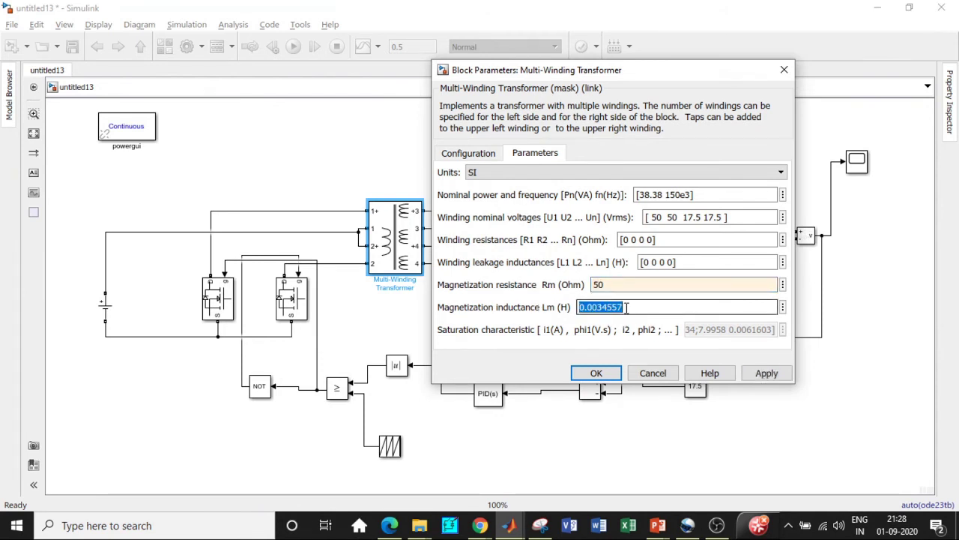
{"action": "type", "text": "5"}
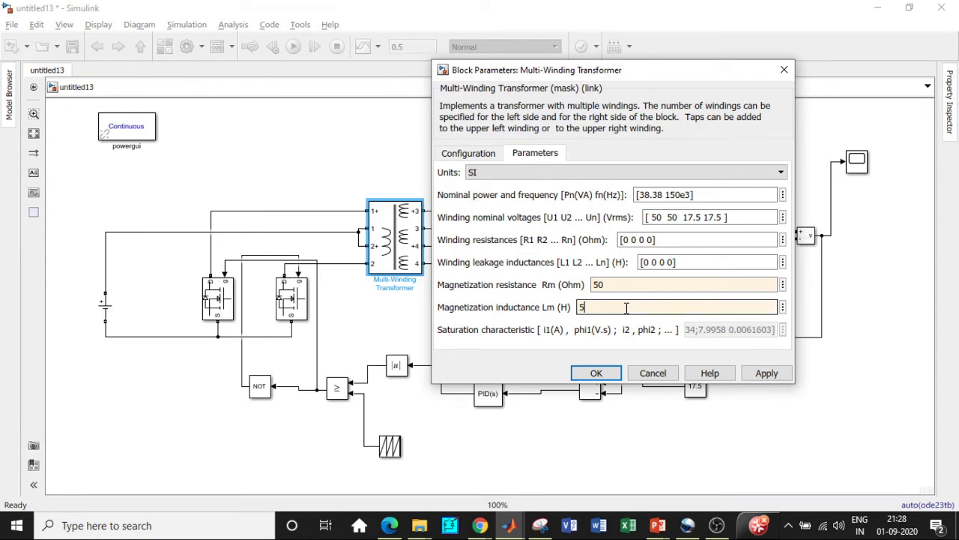
{"action": "type", "text": "0"}
{"action": "left_click", "coordinate": [600, 373]}
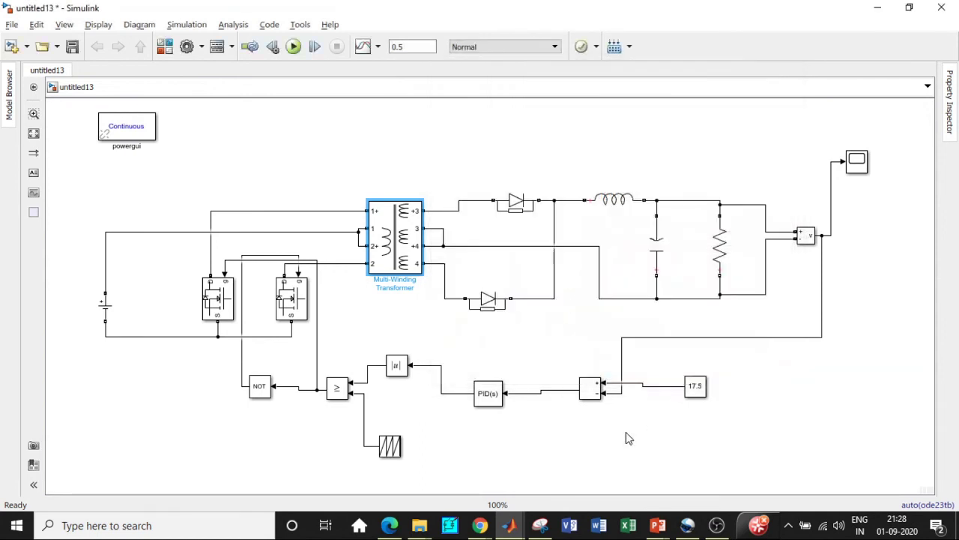
- Rerun the simulation and zoom into the Scope trace to verify the output near 16.6 V
{"action": "left_click", "coordinate": [293, 47]}
{"action": "left_click", "coordinate": [858, 159]}
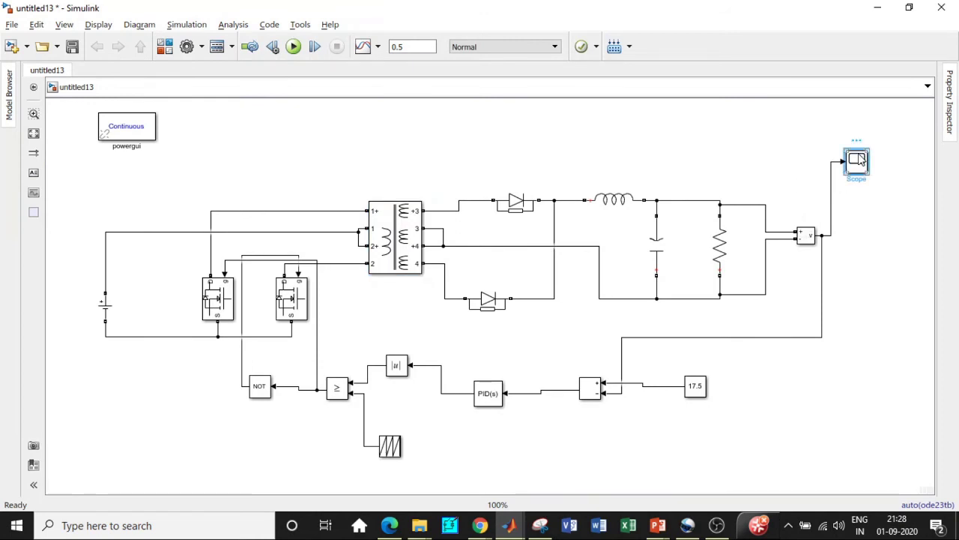
{"action": "double_click", "coordinate": [858, 159]}
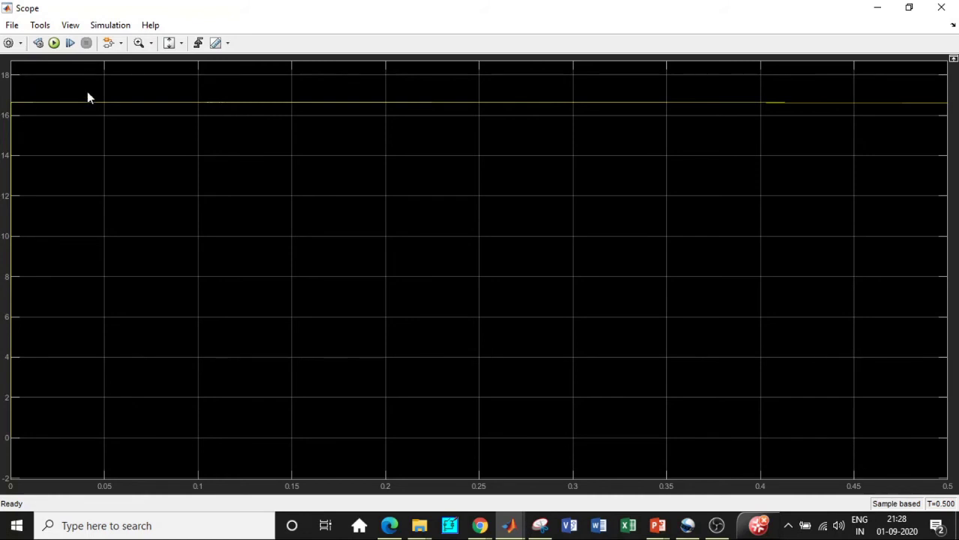
{"action": "left_click", "coordinate": [139, 43]}
{"action": "left_click", "coordinate": [139, 43]}
{"action": "left_click_drag", "start_coordinate": [48, 117], "coordinate": [11, 92]}
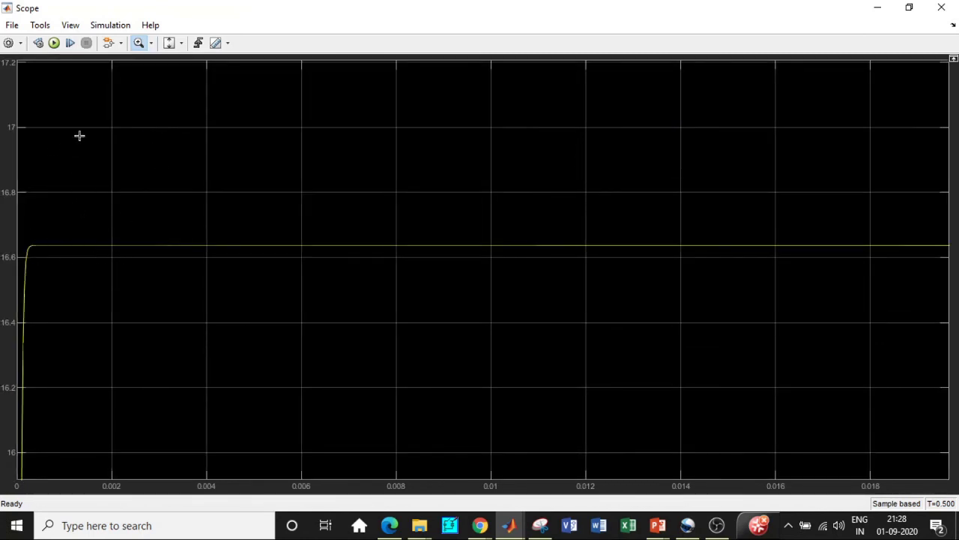
{"action": "left_click", "coordinate": [943, 8]}
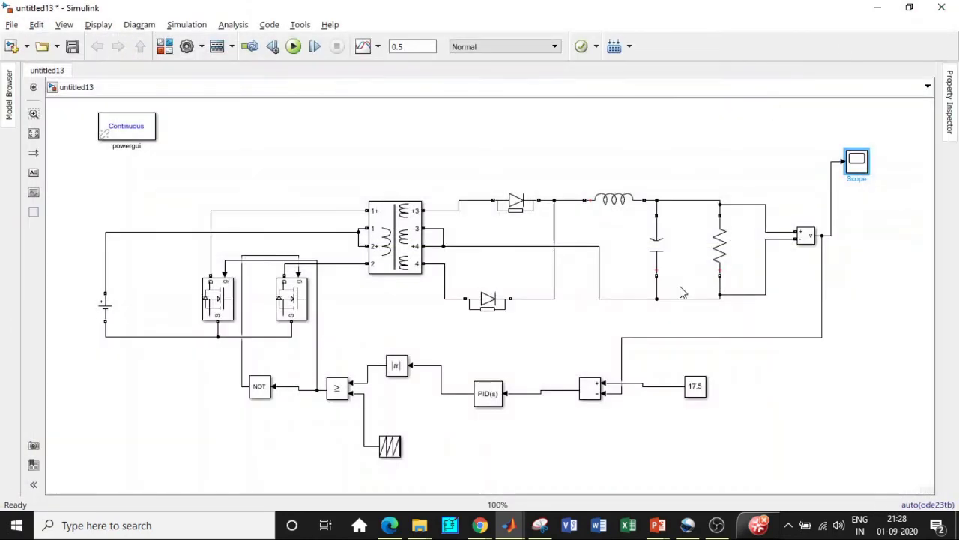
{"action": "double_click", "coordinate": [412, 245]}
{"action": "left_click", "coordinate": [535, 153]}
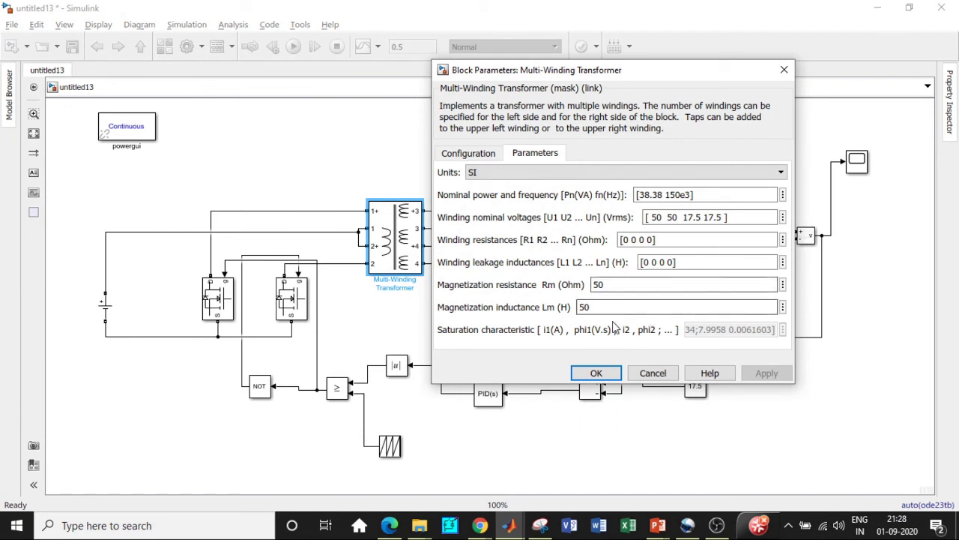
{"action": "left_click", "coordinate": [784, 70]}
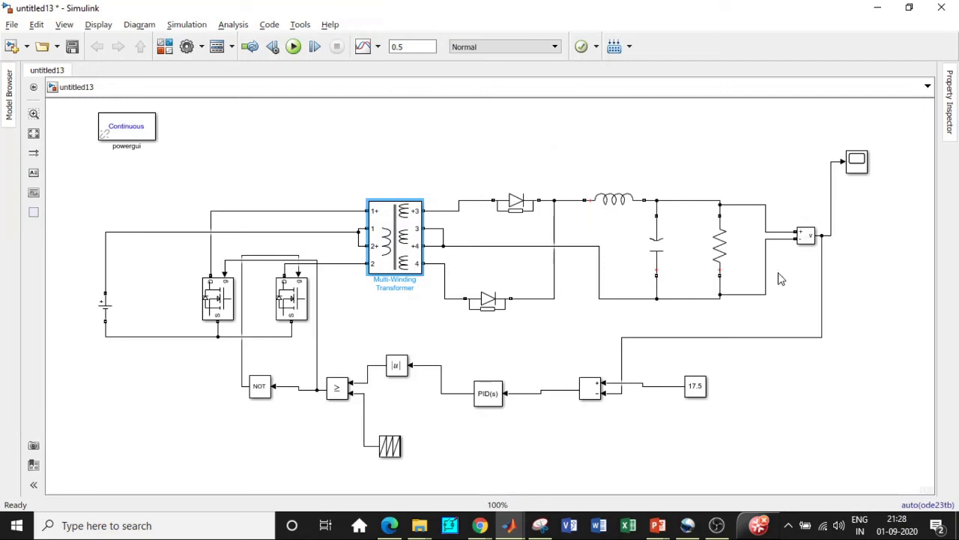
{"action": "left_click", "coordinate": [724, 254]}
{"action": "double_click", "coordinate": [724, 253]}
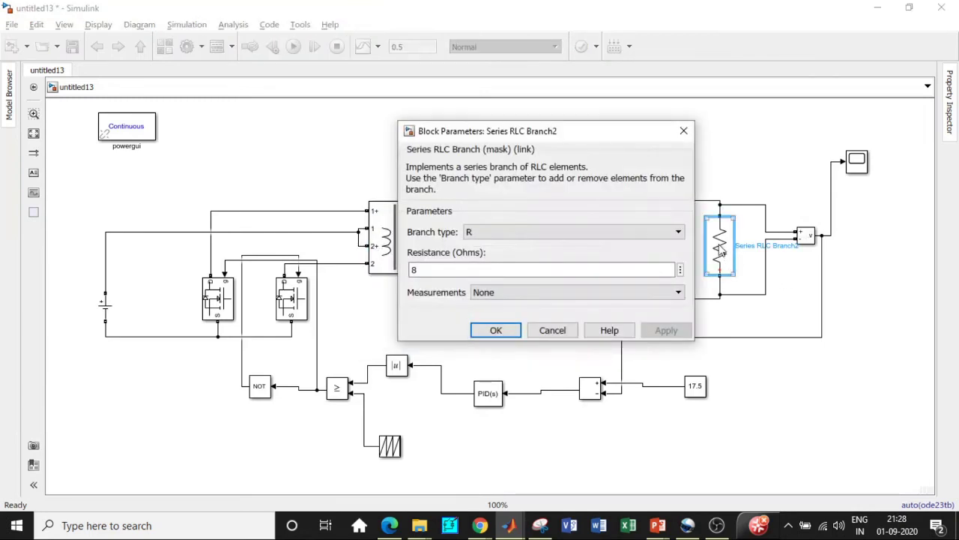
{"action": "left_click", "coordinate": [681, 126]}
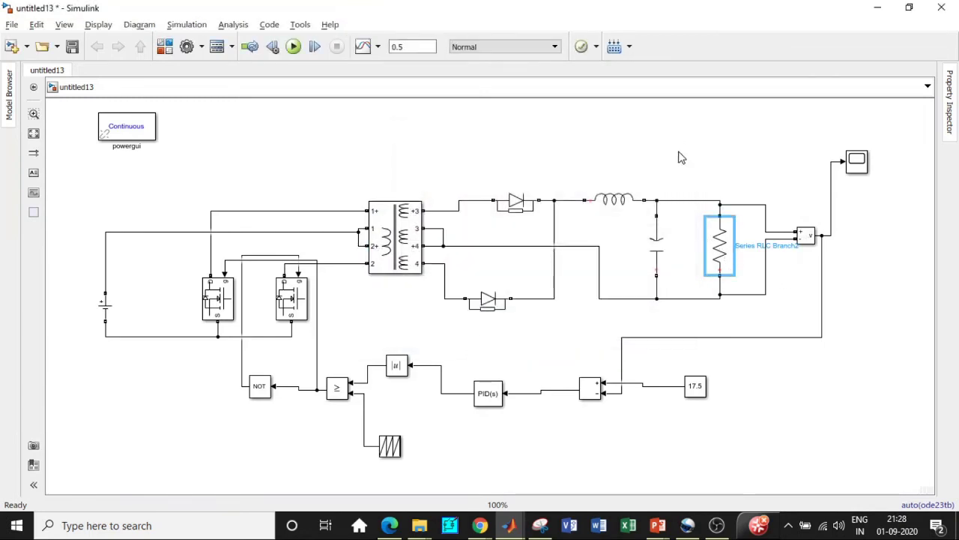
{"action": "left_click", "coordinate": [712, 225]}
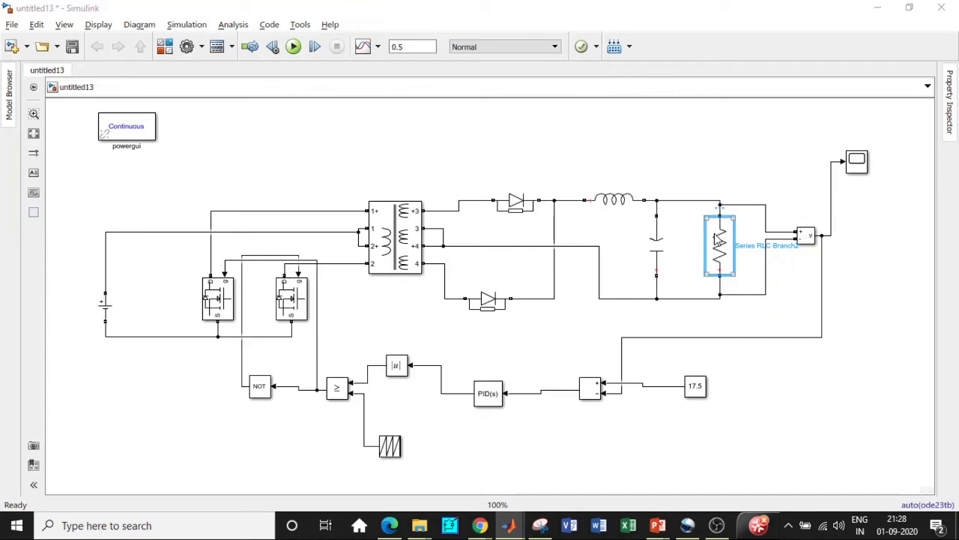
{"action": "double_click", "coordinate": [717, 238]}
{"action": "left_click", "coordinate": [684, 132]}
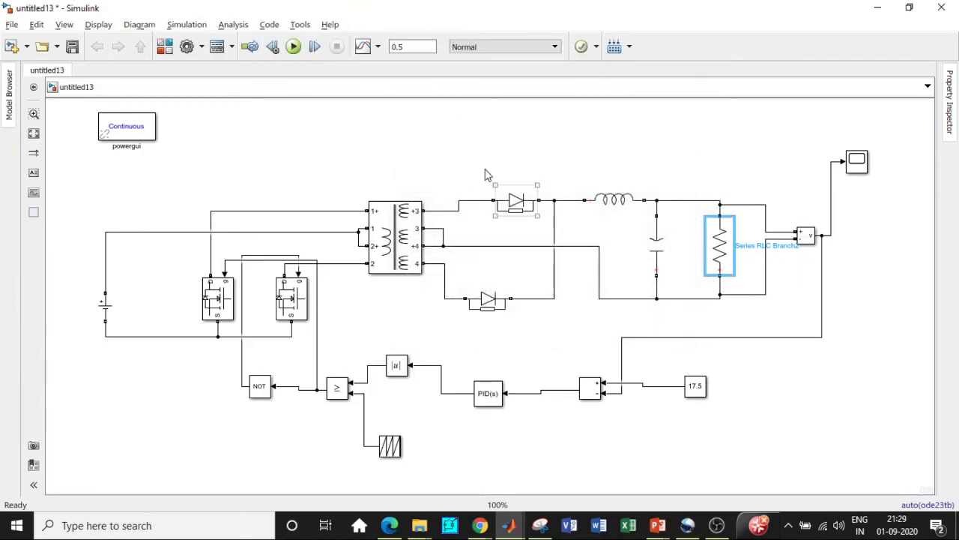
{"action": "left_click", "coordinate": [105, 308]}
- Change the DC Voltage Source amplitude from 50 V to 40 V
{"action": "double_click", "coordinate": [105, 307]}
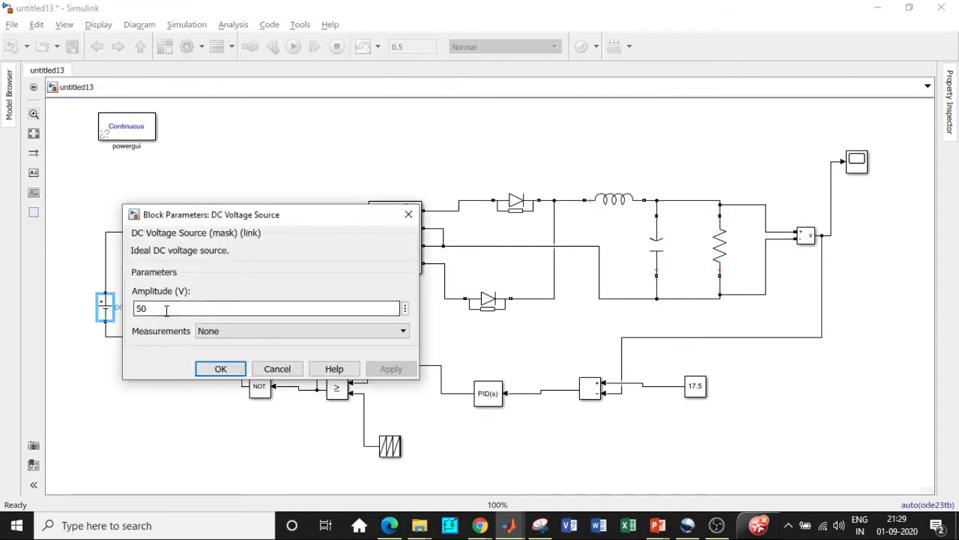
{"action": "double_click", "coordinate": [166, 310]}
{"action": "type", "text": "40"}
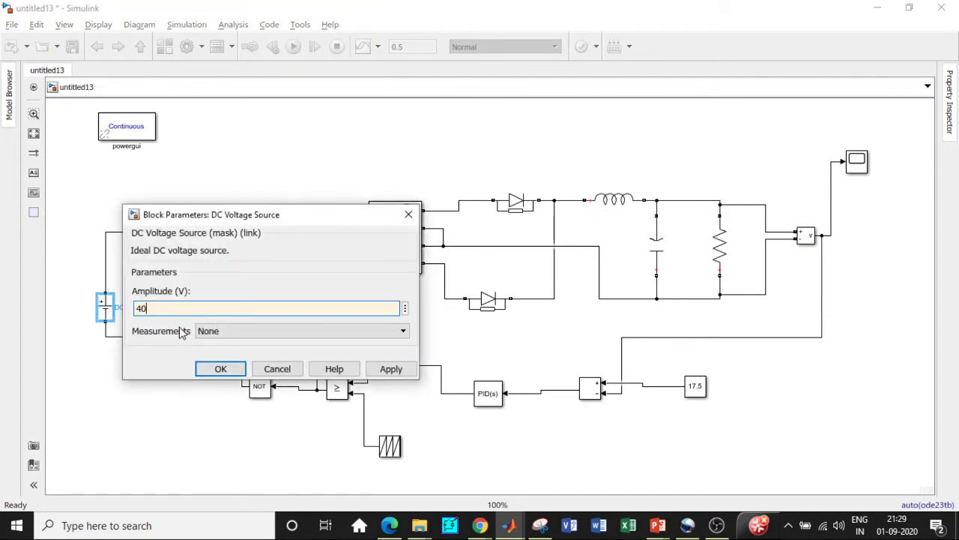
{"action": "left_click", "coordinate": [219, 369]}
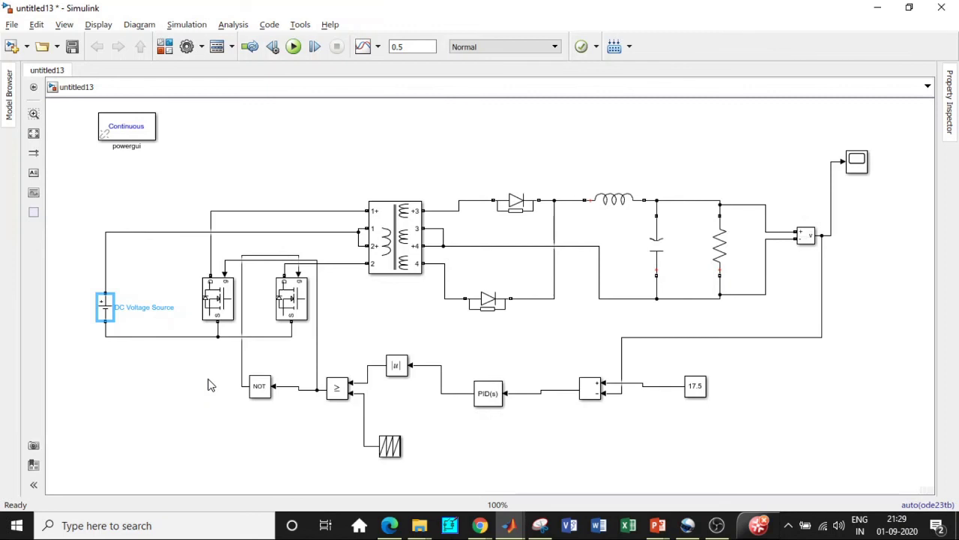
- Recheck that the DC source amplitude reads 40 V, then select the transformer block
{"action": "double_click", "coordinate": [105, 303]}
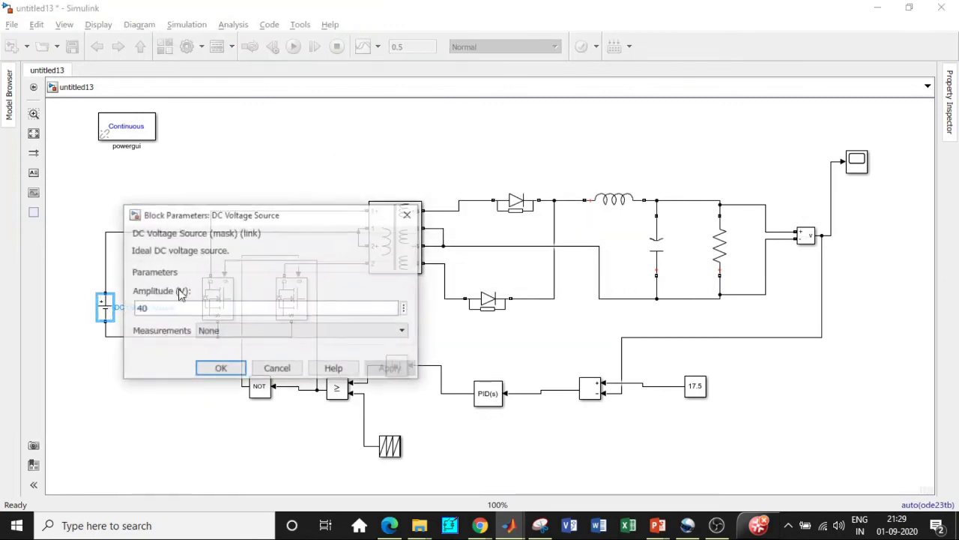
{"action": "left_click", "coordinate": [407, 215]}
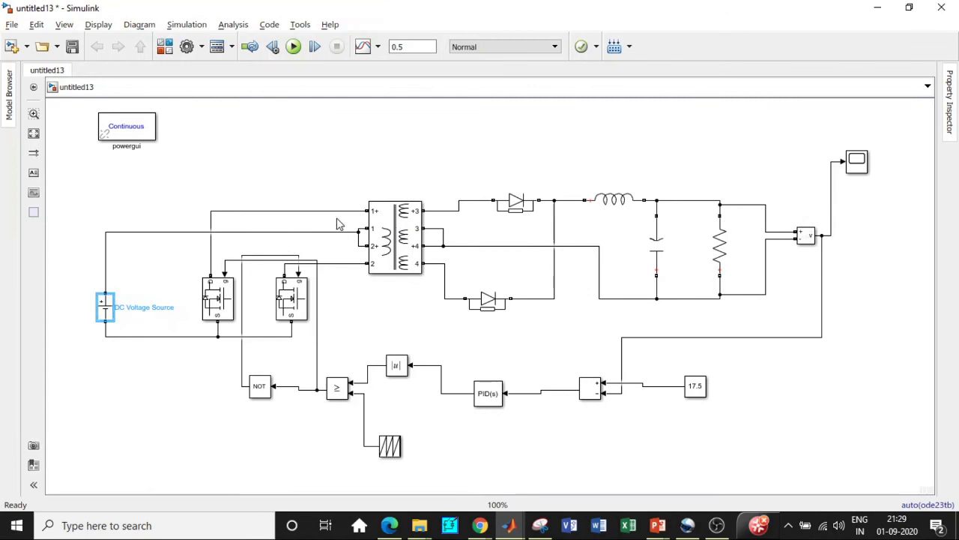
{"action": "left_click", "coordinate": [388, 232]}
- Set the Multi-Winding Transformer's winding nominal voltages to [40 40 17.5 17.5]
{"action": "double_click", "coordinate": [388, 232]}
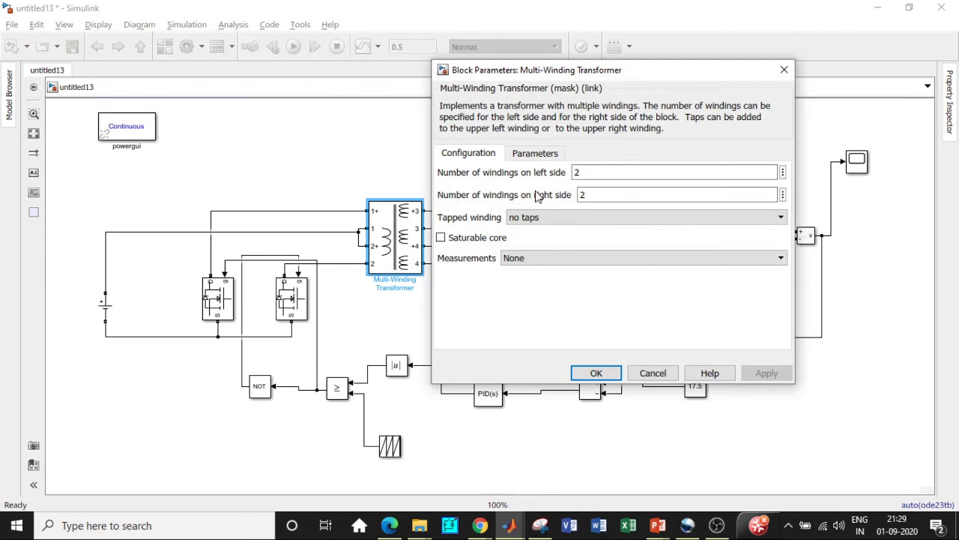
{"action": "left_click", "coordinate": [535, 152]}
{"action": "left_click", "coordinate": [662, 218]}
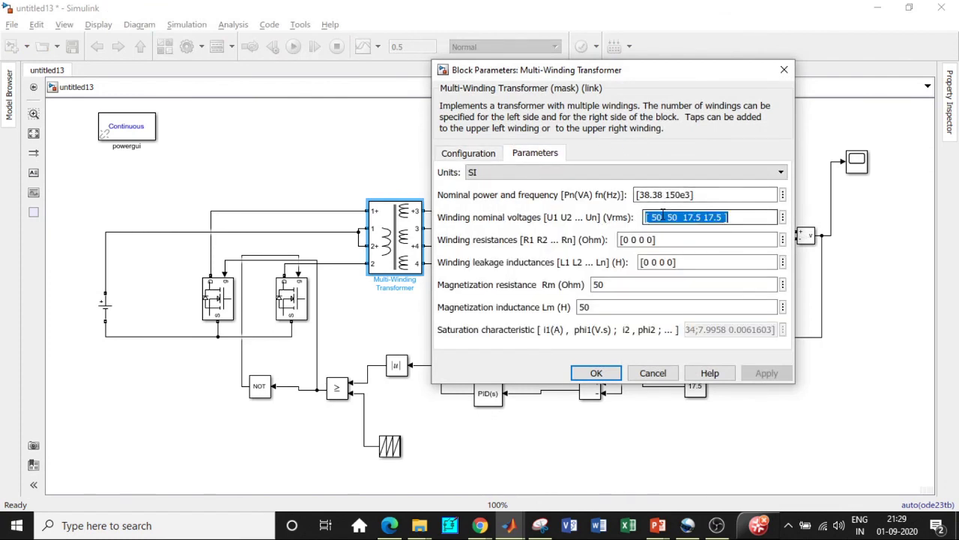
{"action": "double_click", "coordinate": [656, 217]}
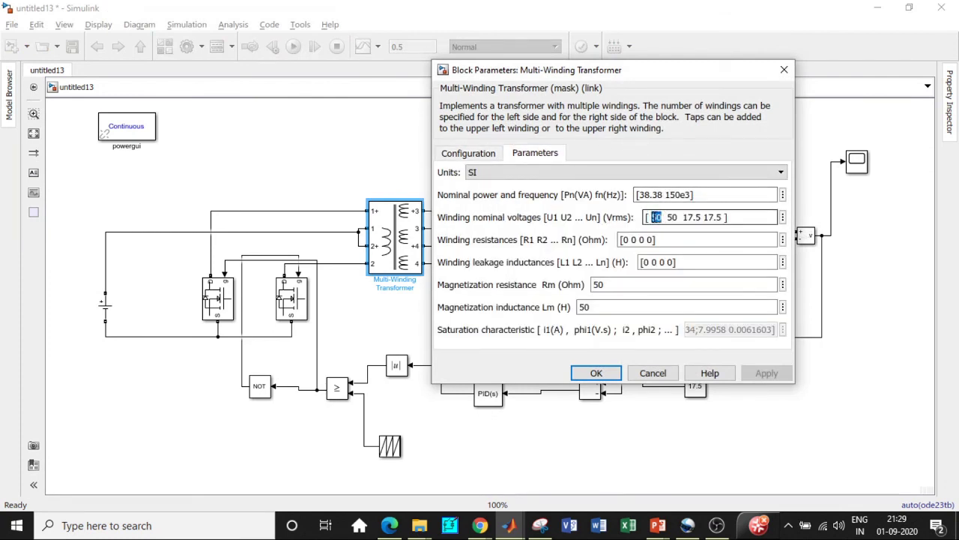
{"action": "type", "text": "40 "}
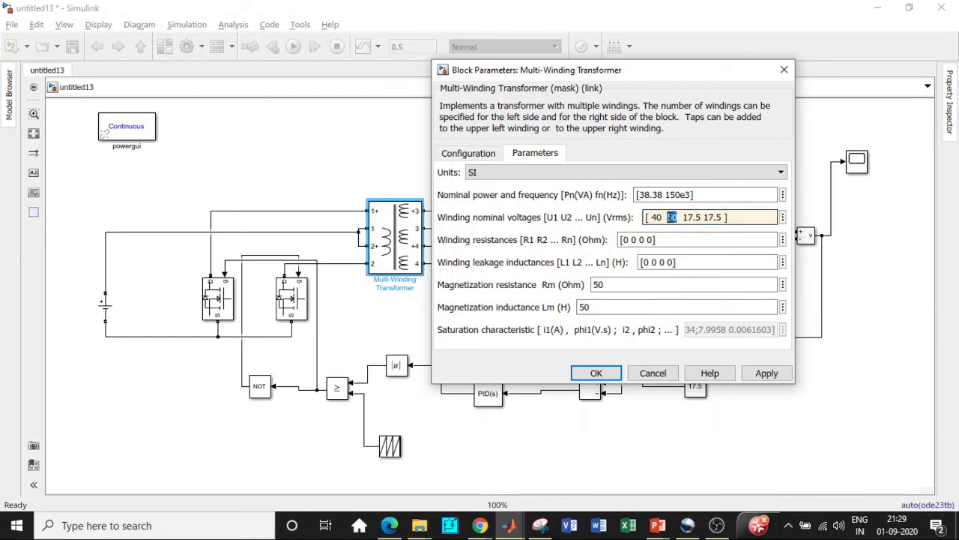
{"action": "type", "text": "40"}
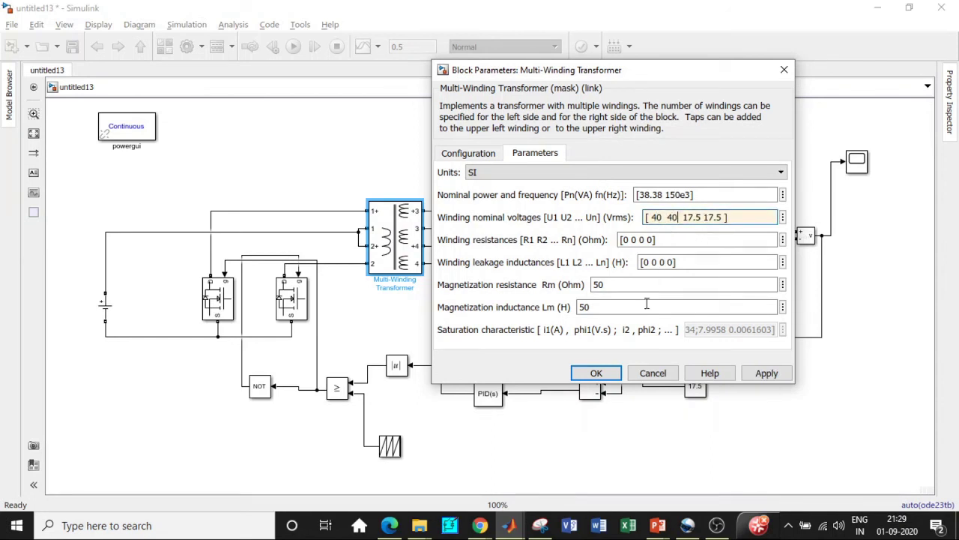
{"action": "left_click", "coordinate": [604, 374]}
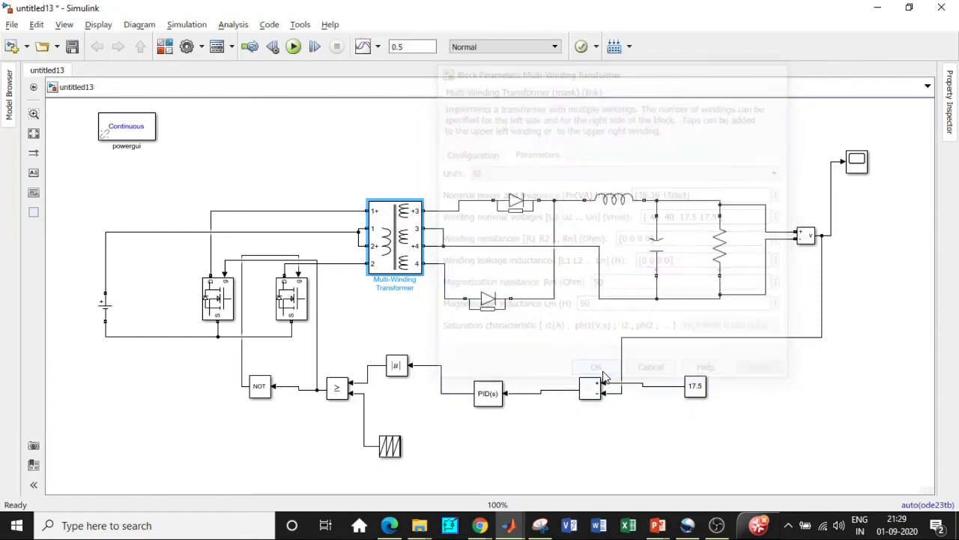
- Run the converter simulation and open the Scope showing the output voltage
{"action": "left_click", "coordinate": [293, 47]}
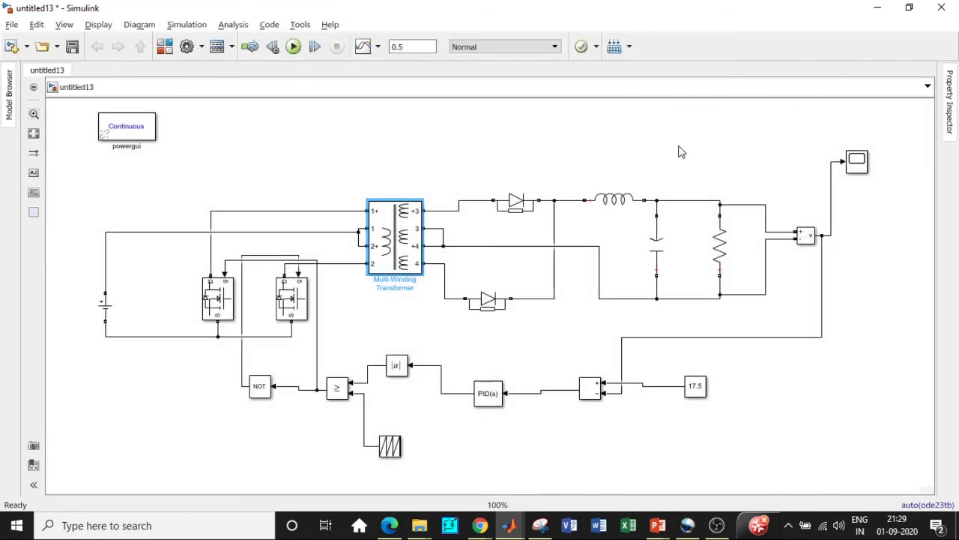
{"action": "left_click", "coordinate": [855, 164]}
{"action": "double_click", "coordinate": [855, 165]}
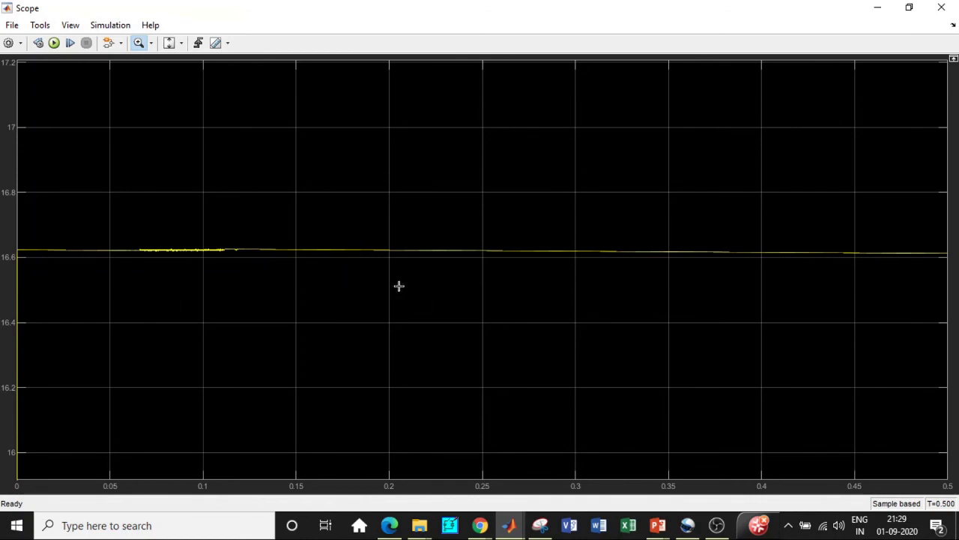
- Zoom into the output ripple near 0.1 s, then reset the Scope view and close it
{"action": "left_click_drag", "start_coordinate": [228, 284], "coordinate": [194, 223]}
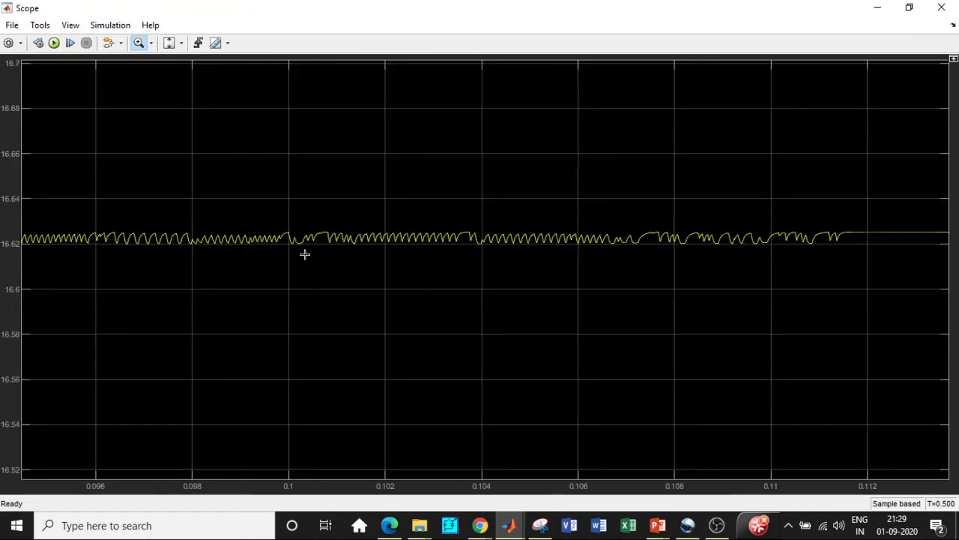
{"action": "left_click_drag", "start_coordinate": [322, 281], "coordinate": [255, 203]}
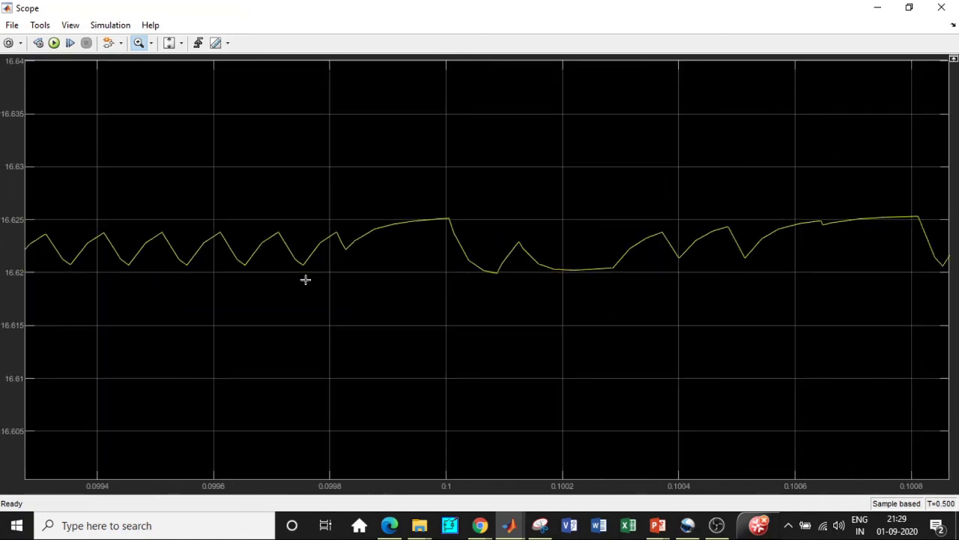
{"action": "scroll", "coordinate": [305, 279], "scroll_direction": "down", "scroll_amount": 3}
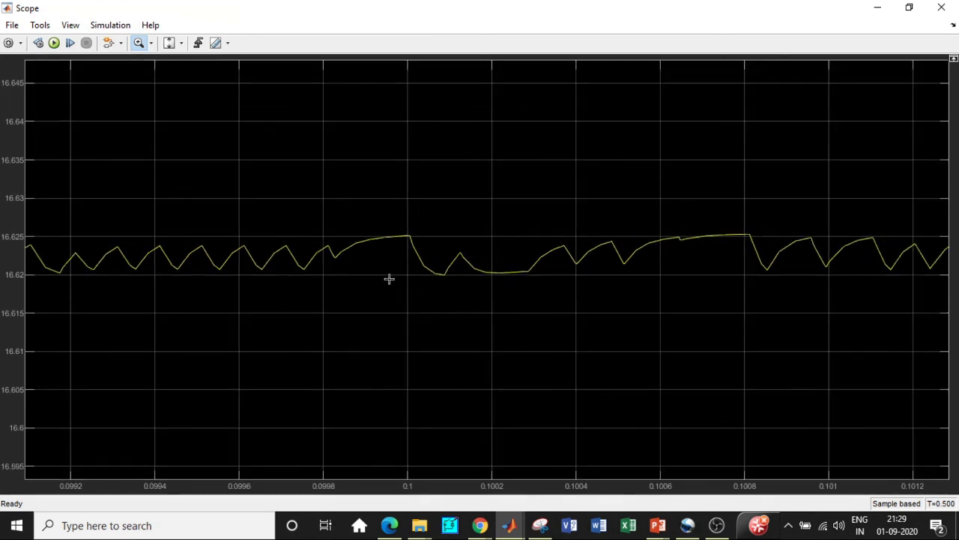
{"action": "scroll", "coordinate": [389, 278], "scroll_direction": "down", "scroll_amount": 4}
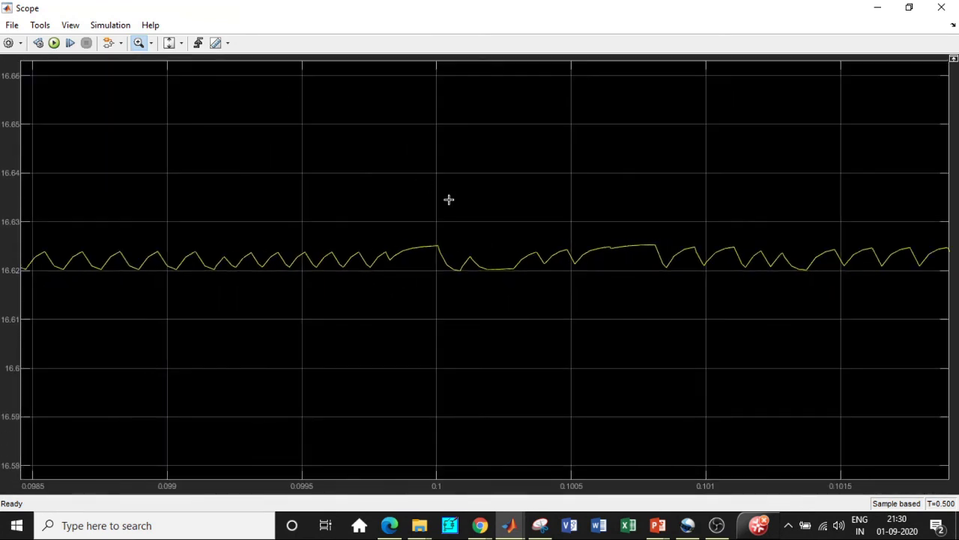
{"action": "right_click", "coordinate": [449, 199]}
{"action": "left_click", "coordinate": [457, 204]}
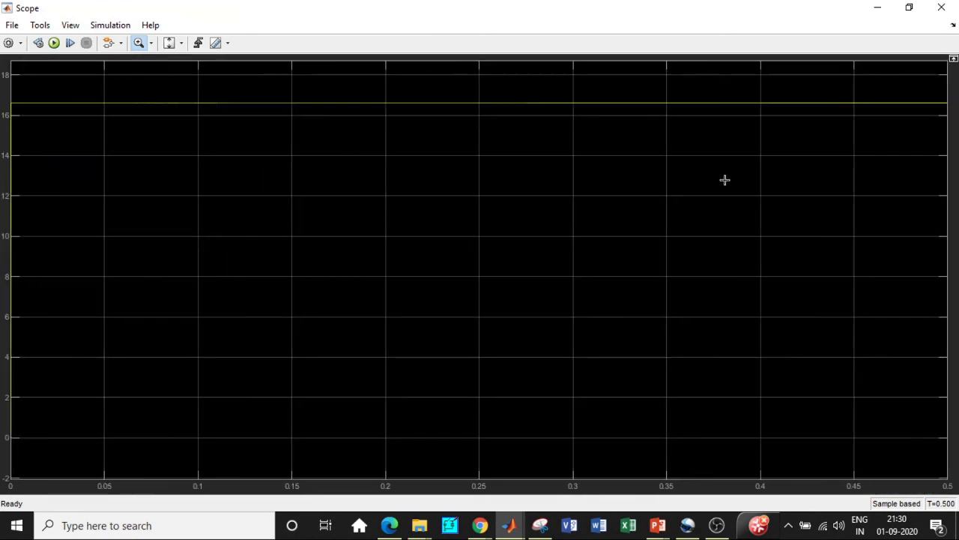
{"action": "left_click", "coordinate": [941, 9]}
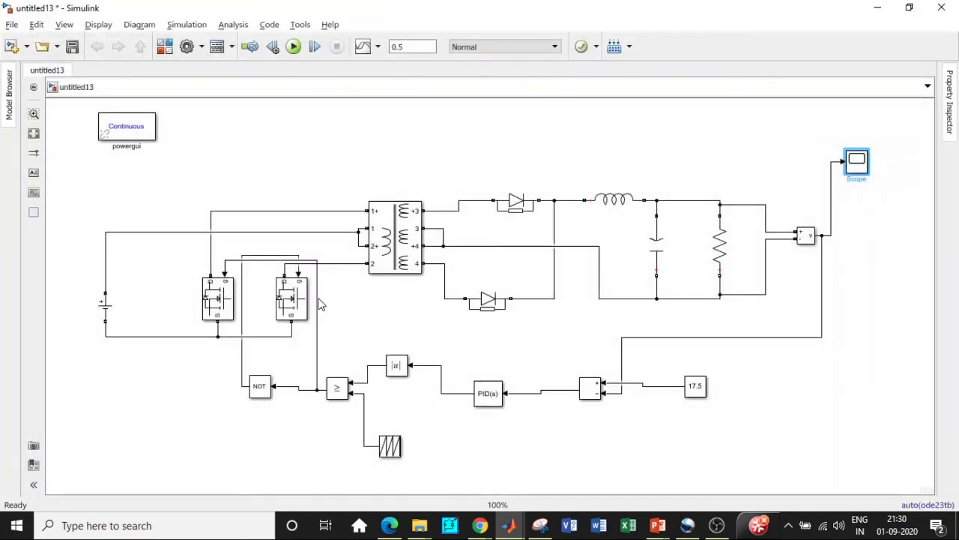
{"action": "double_click", "coordinate": [105, 305]}
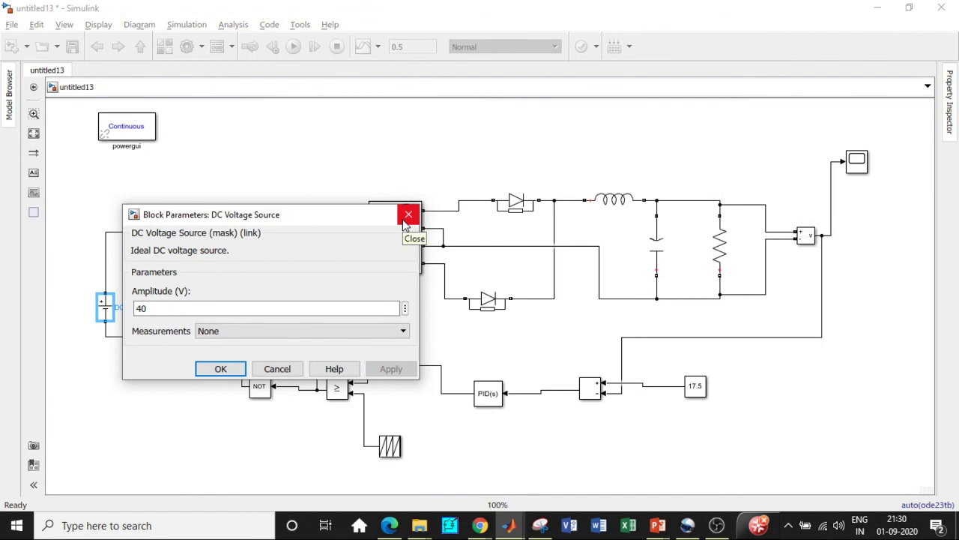
{"action": "left_click", "coordinate": [406, 221]}
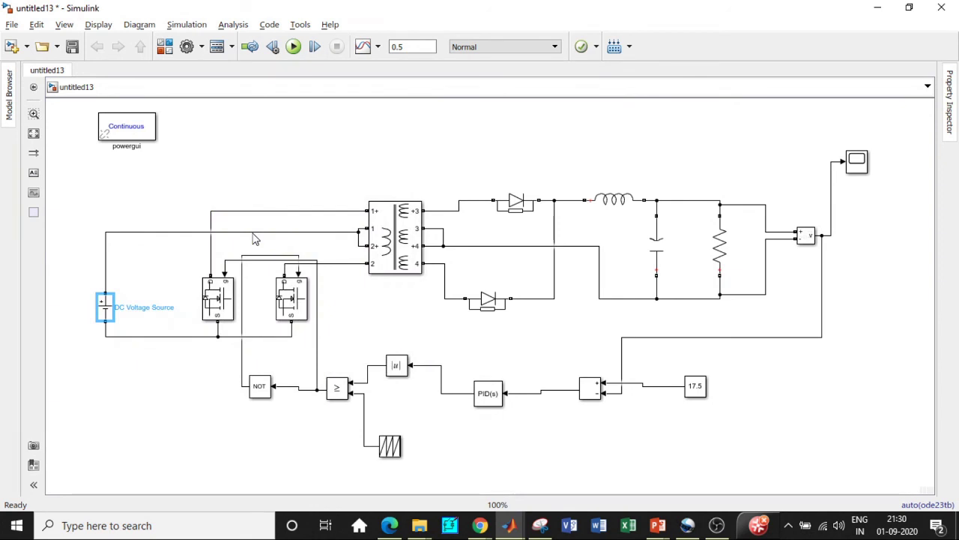
{"action": "left_click", "coordinate": [855, 165]}
{"action": "left_click", "coordinate": [825, 182]}
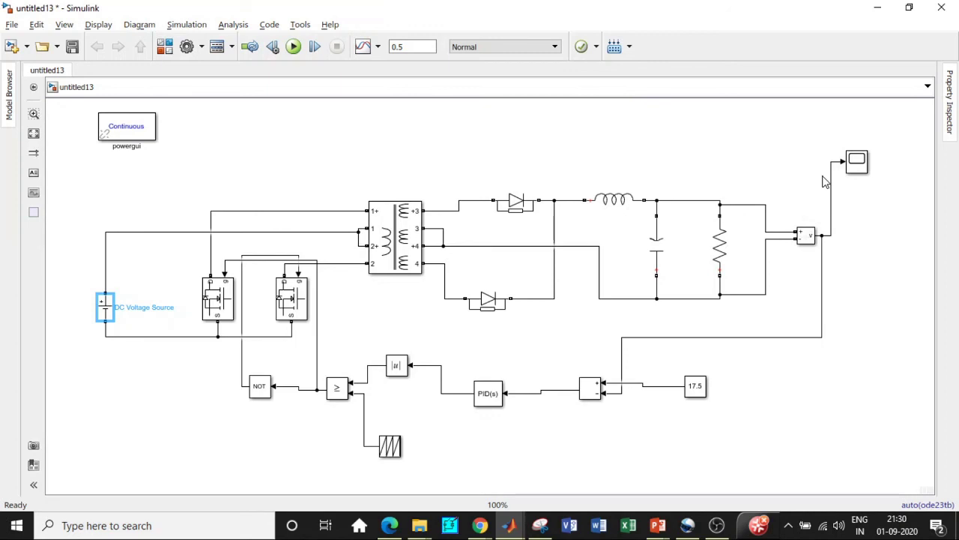